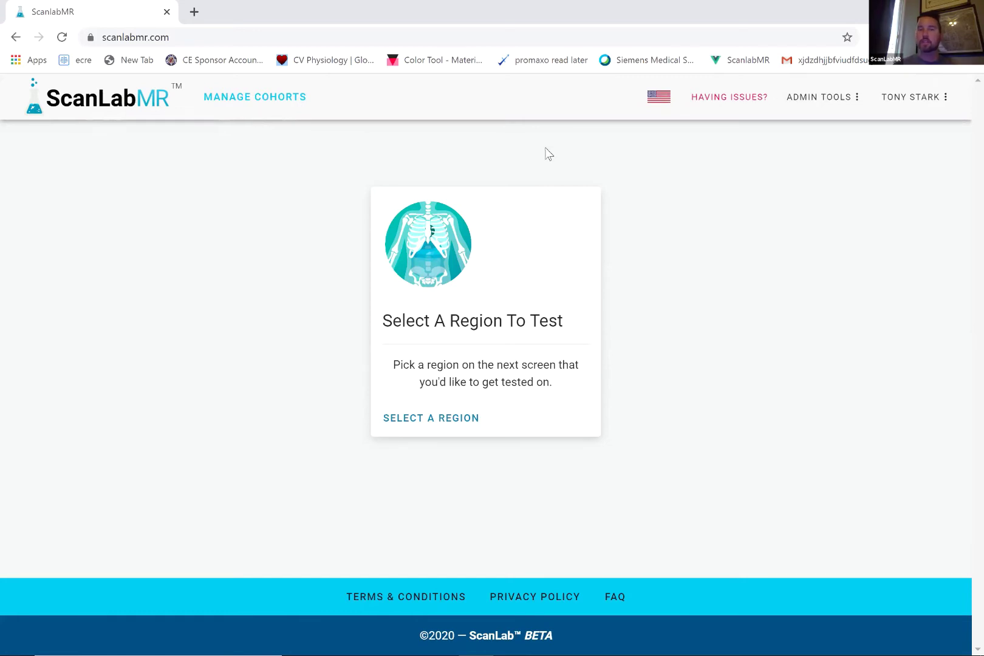
Step: Open the profile's preferences and look over the available scanner vendor settings
{"action": "left_click", "coordinate": [922, 97]}
{"action": "left_click", "coordinate": [917, 111]}
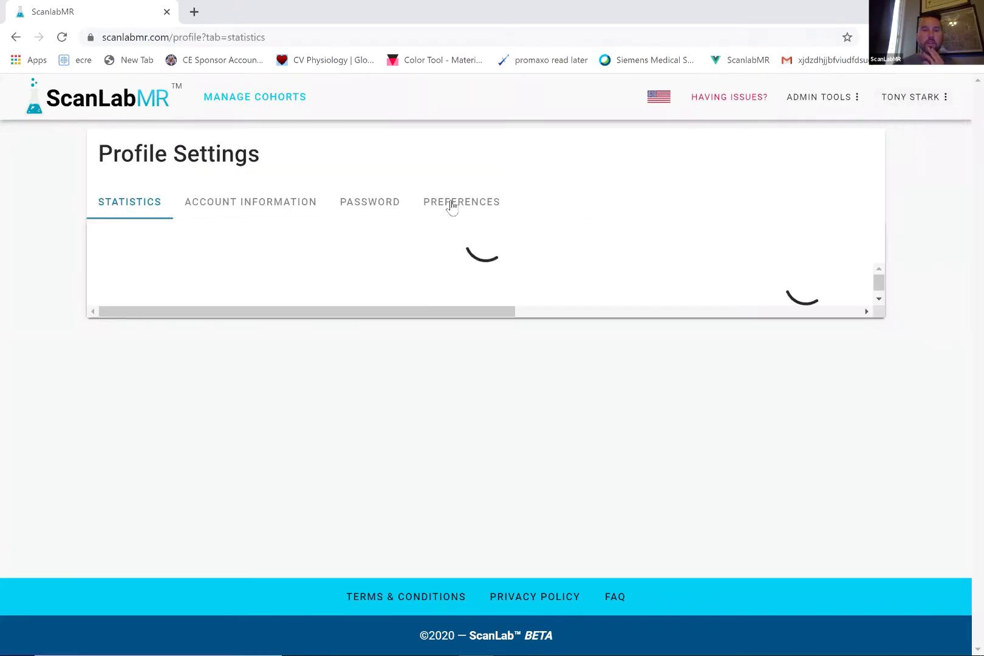
{"action": "left_click", "coordinate": [453, 205]}
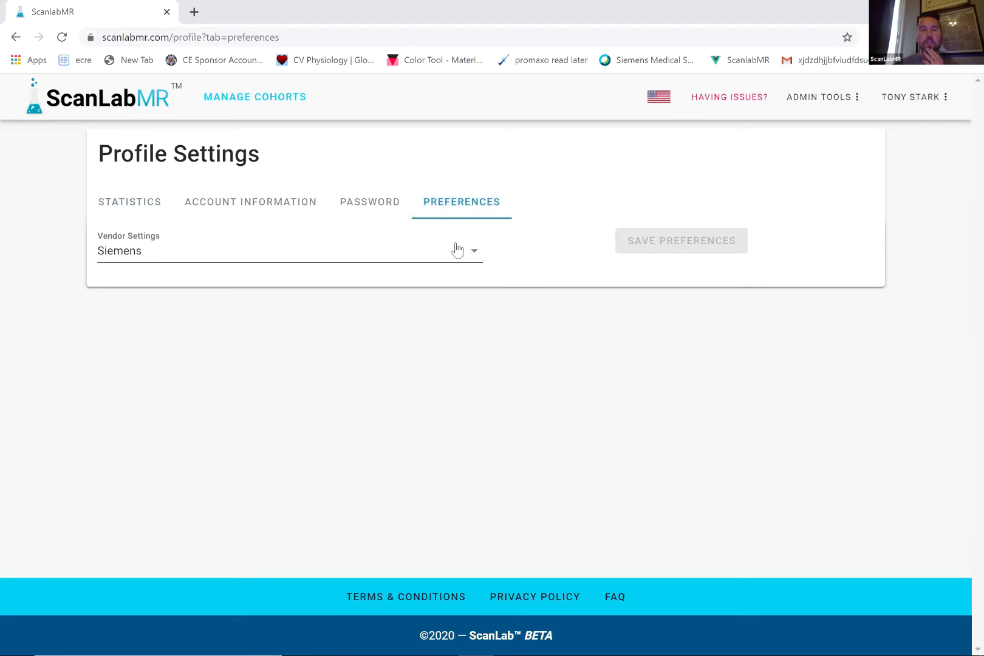
{"action": "left_click", "coordinate": [474, 258]}
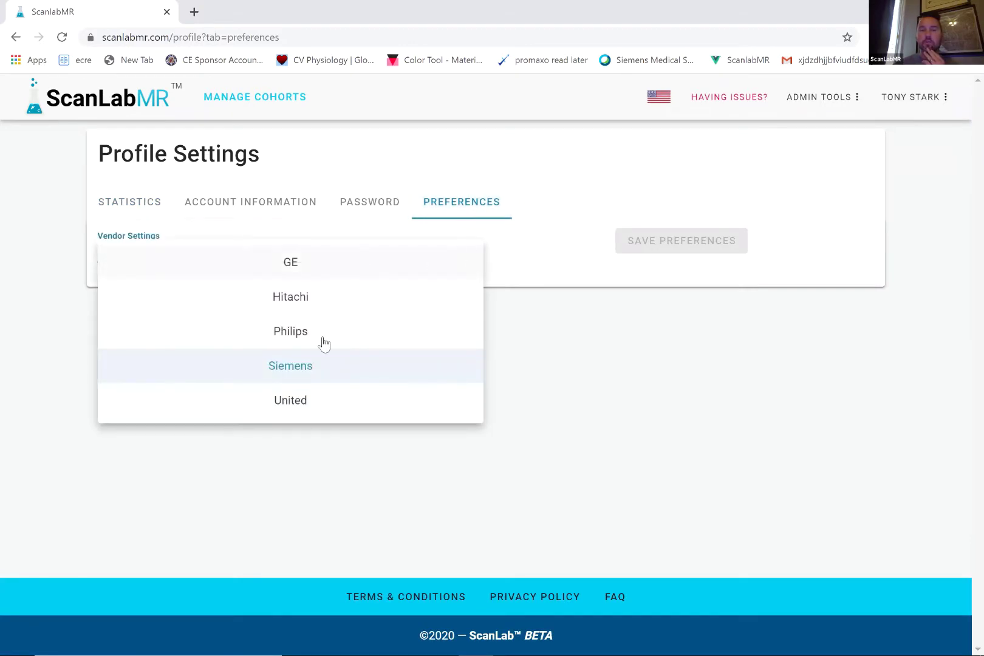
{"action": "left_click", "coordinate": [310, 410]}
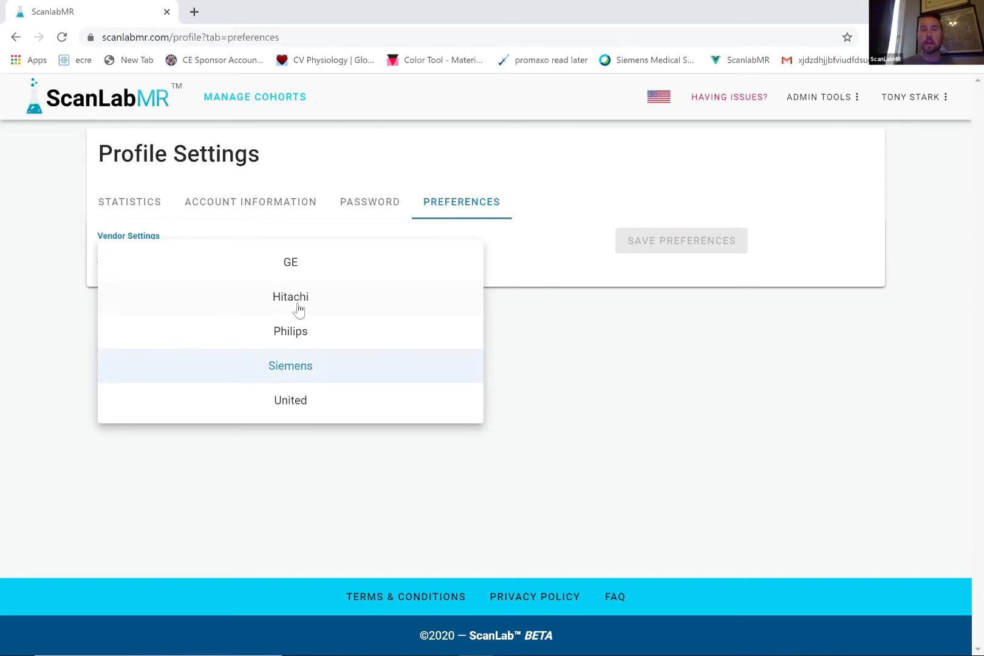
Step: Review the password, account information and statistics sections of the profile settings
{"action": "left_click", "coordinate": [357, 209]}
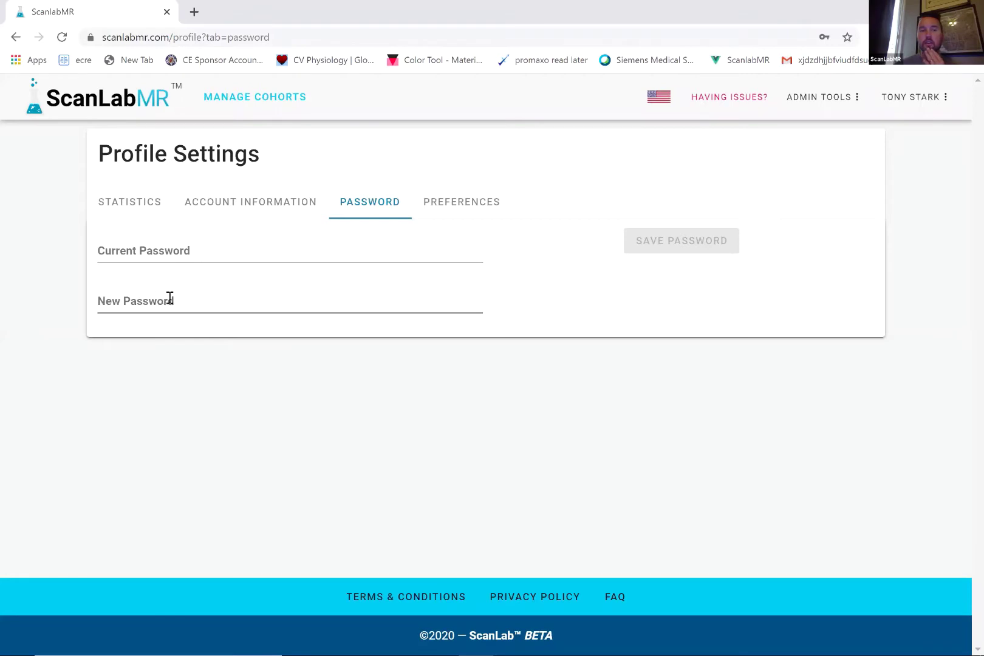
{"action": "left_click", "coordinate": [241, 213]}
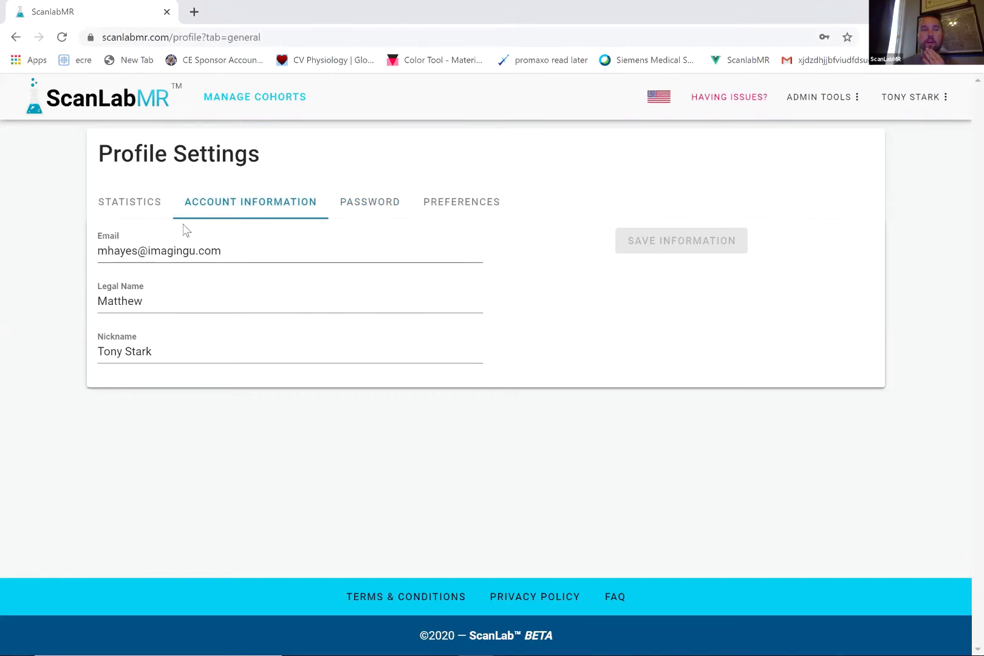
{"action": "left_click", "coordinate": [132, 203]}
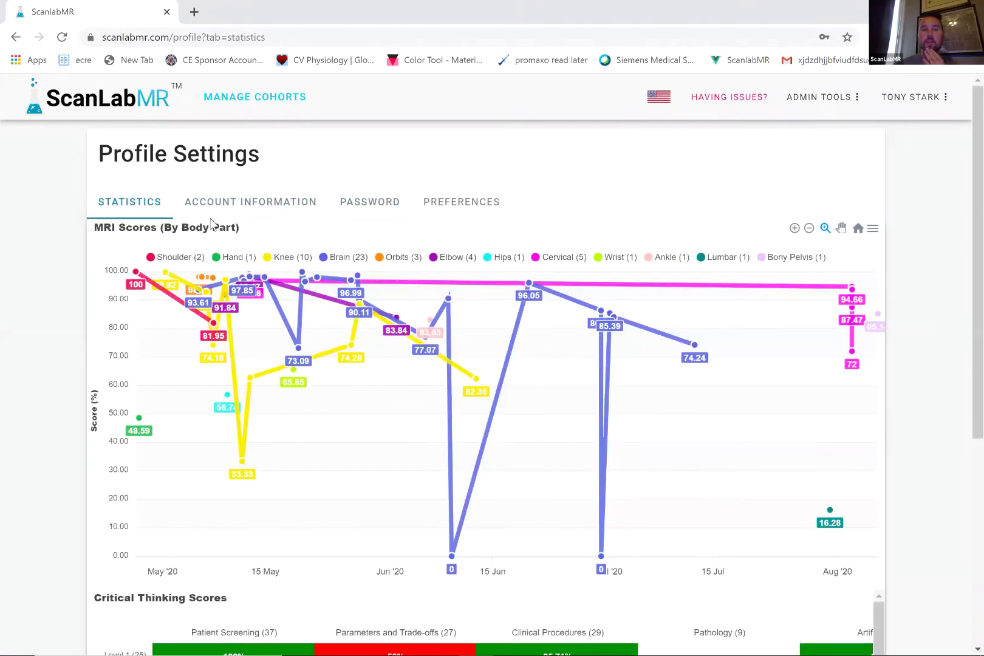
Step: Return to the home page and start the Brain test from the Head region
{"action": "left_click", "coordinate": [109, 106]}
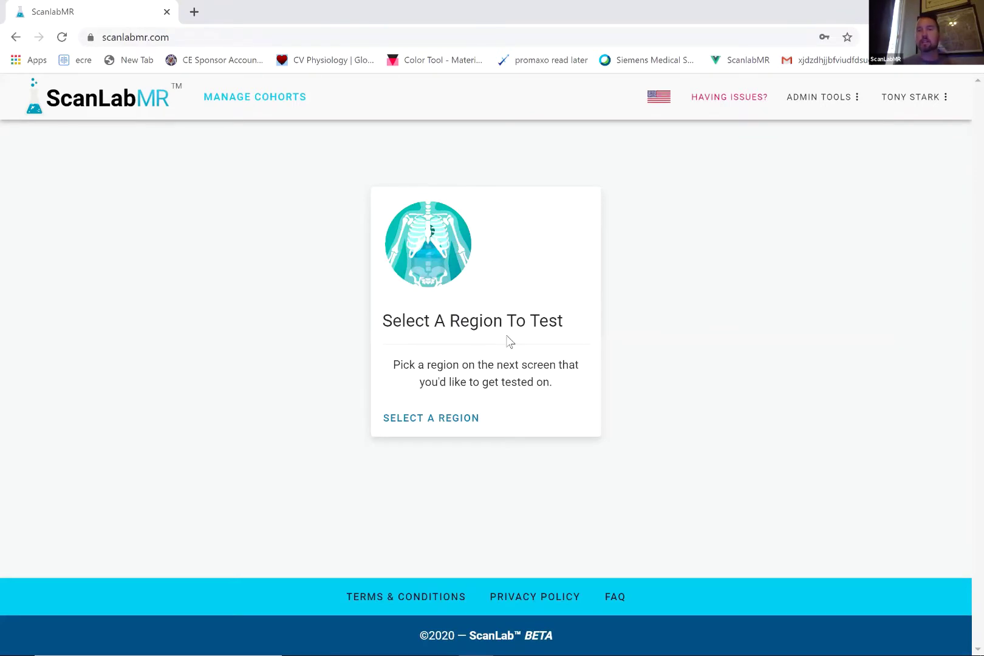
{"action": "left_click", "coordinate": [442, 419]}
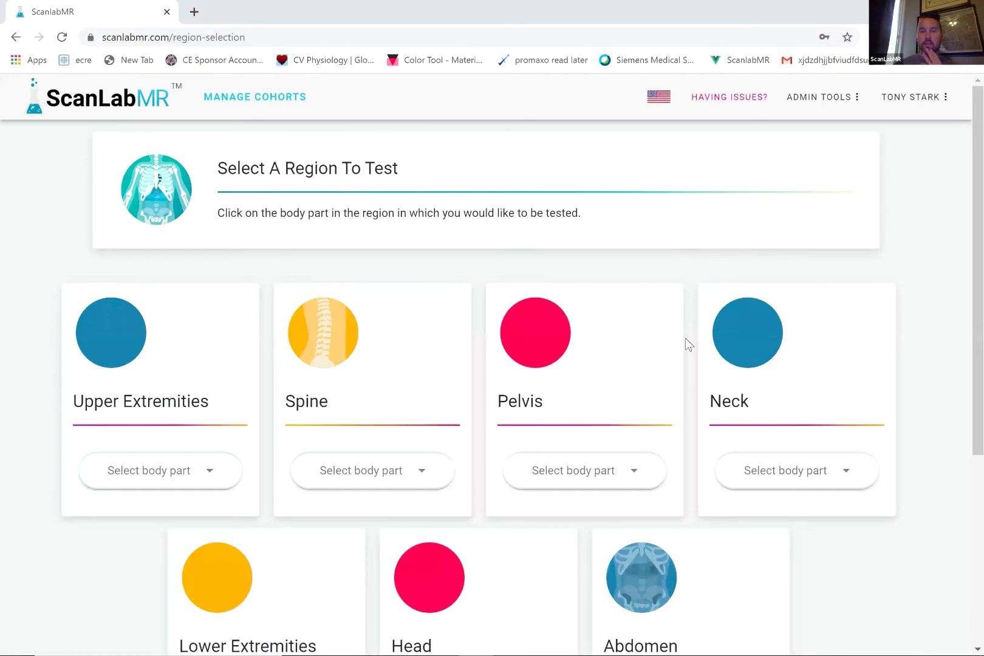
{"action": "scroll", "coordinate": [927, 361], "scroll_direction": "down", "scroll_amount": 2}
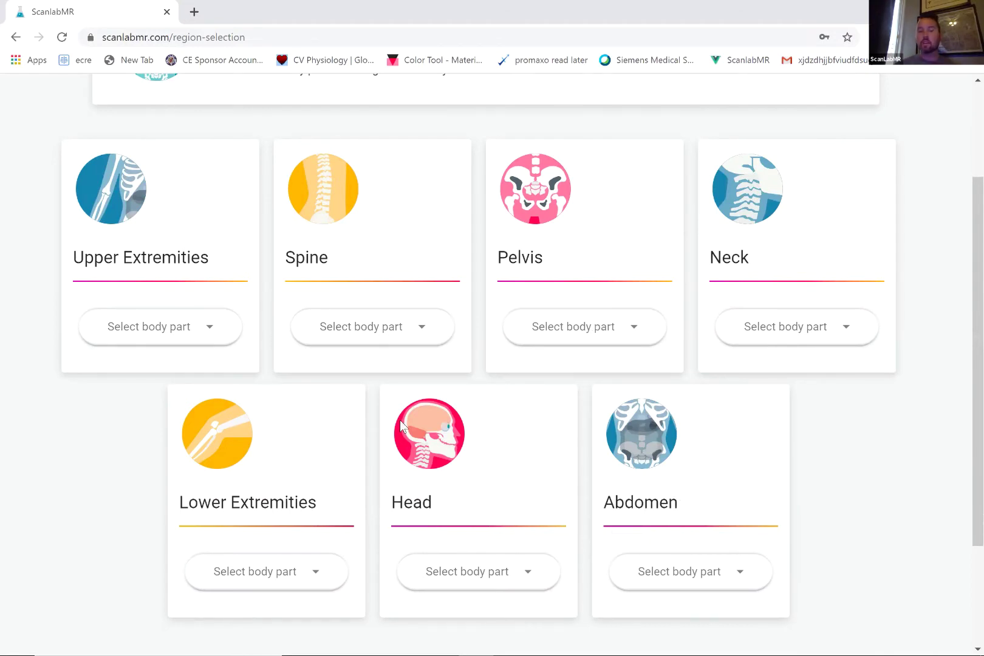
{"action": "left_click", "coordinate": [530, 579]}
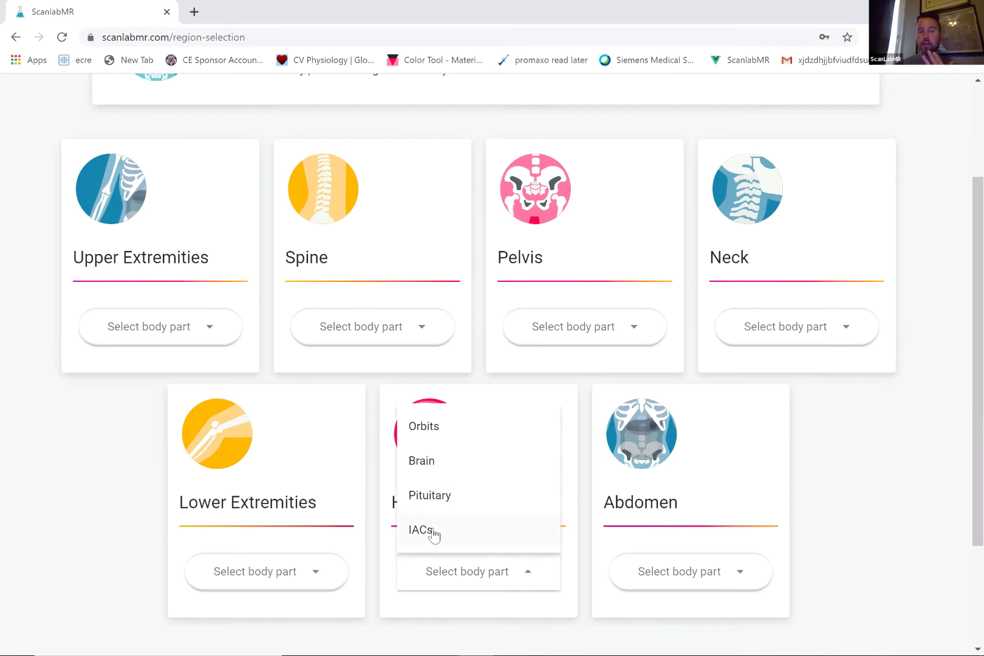
{"action": "left_click", "coordinate": [441, 468]}
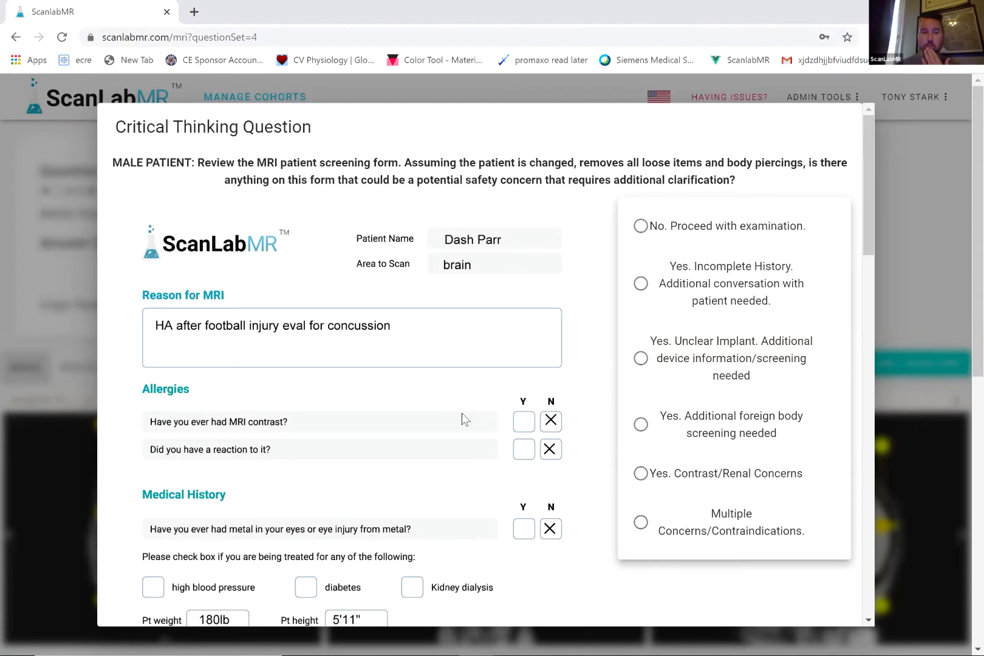
Step: Read the whole MRI patient screening form, checking allergies, medical history, implants, surgeries and signatures for safety concerns
{"action": "scroll", "coordinate": [461, 420], "scroll_direction": "down", "scroll_amount": 2}
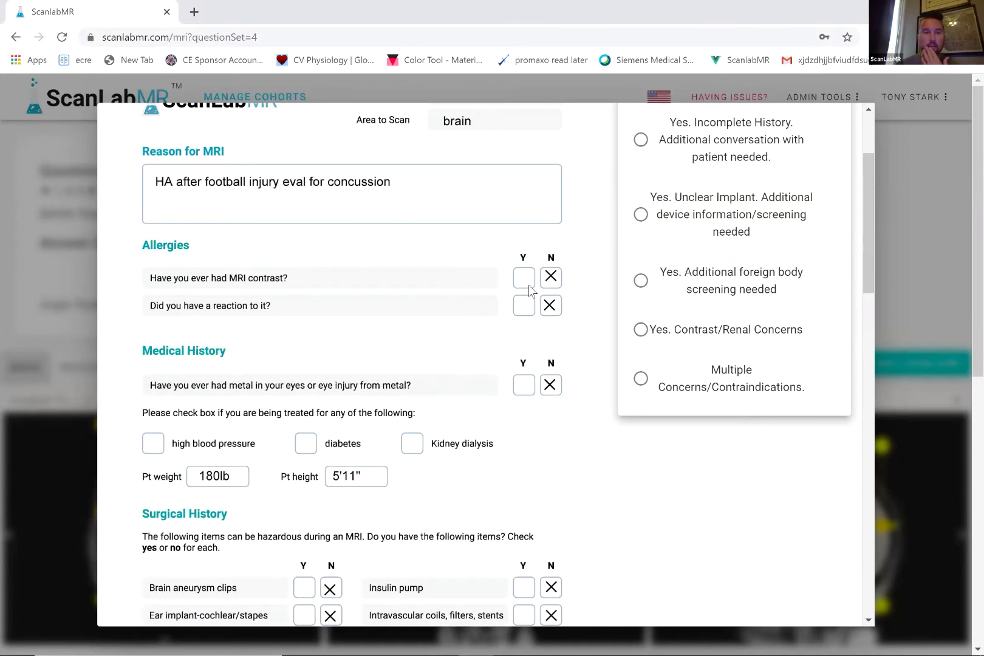
{"action": "scroll", "coordinate": [557, 321], "scroll_direction": "up", "scroll_amount": 2}
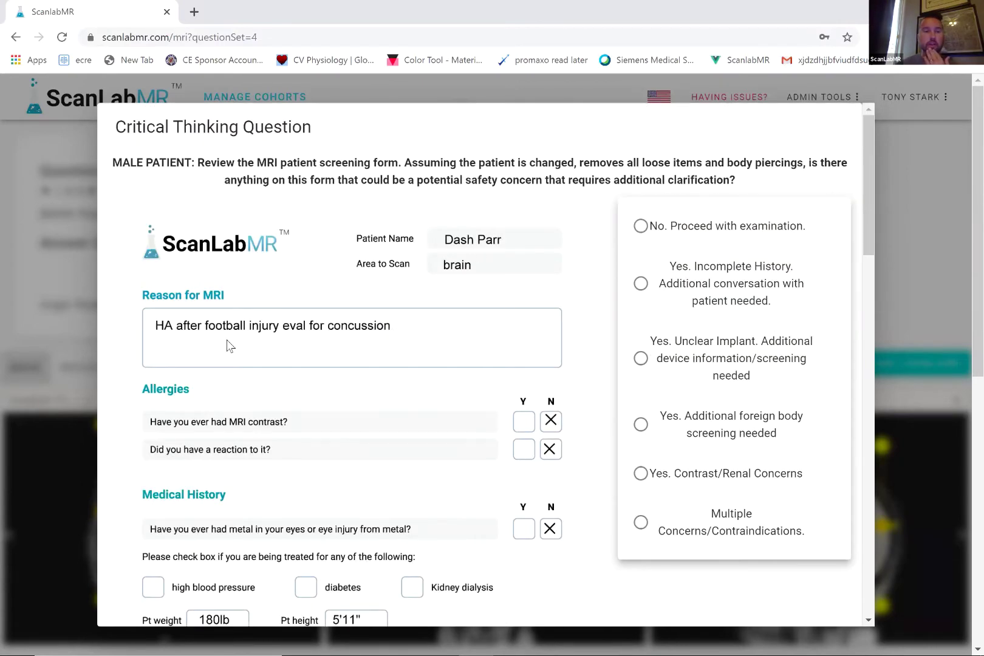
{"action": "scroll", "coordinate": [331, 370], "scroll_direction": "down", "scroll_amount": 5}
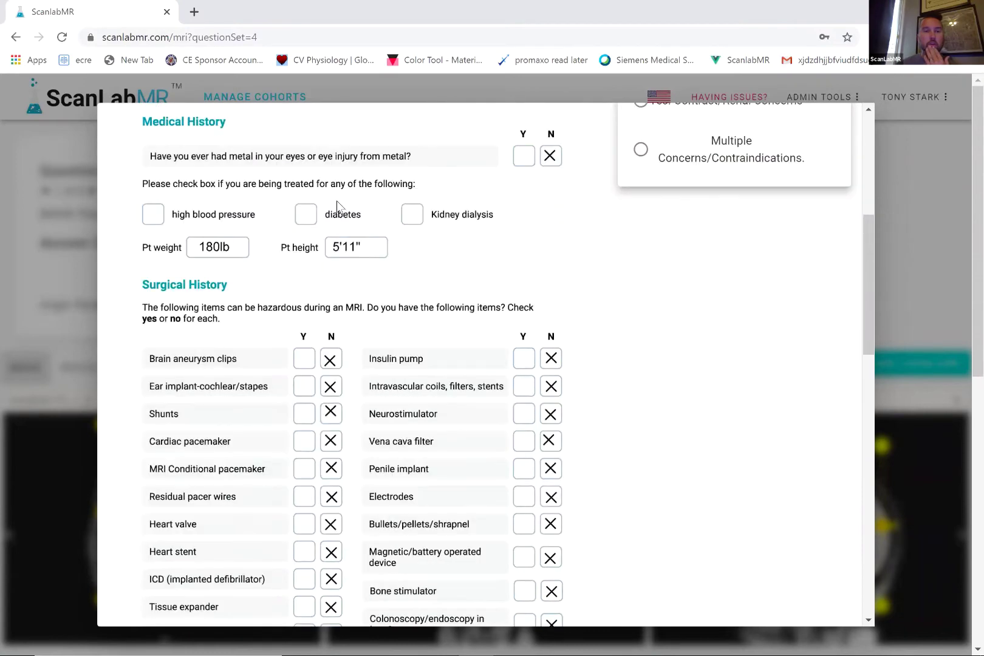
{"action": "scroll", "coordinate": [331, 210], "scroll_direction": "down", "scroll_amount": 1}
{"action": "scroll", "coordinate": [624, 325], "scroll_direction": "down", "scroll_amount": 2}
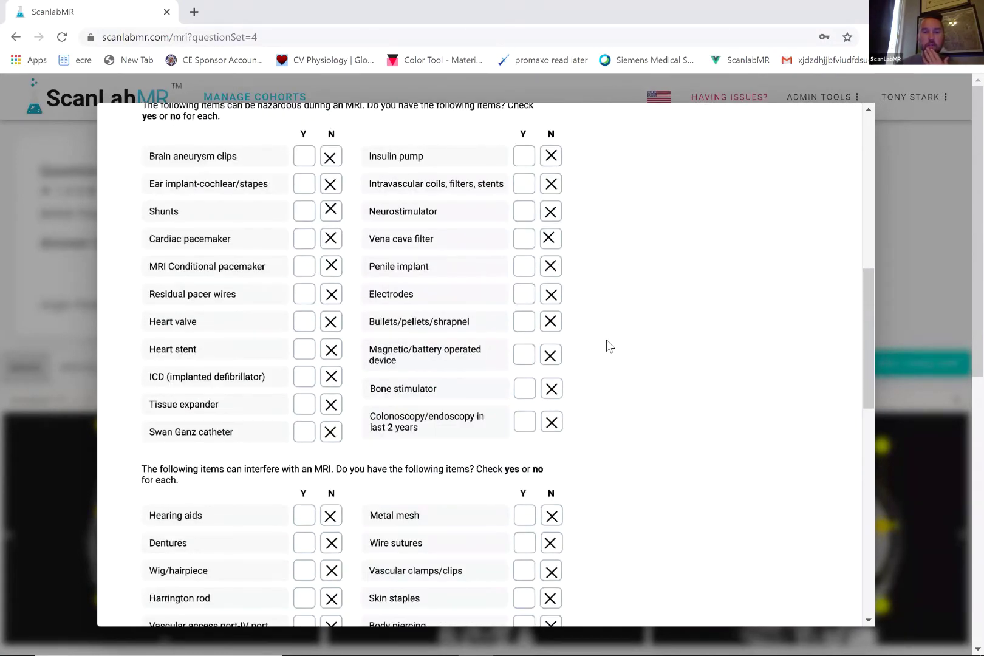
{"action": "scroll", "coordinate": [607, 340], "scroll_direction": "down", "scroll_amount": 4}
{"action": "scroll", "coordinate": [607, 340], "scroll_direction": "down", "scroll_amount": 5}
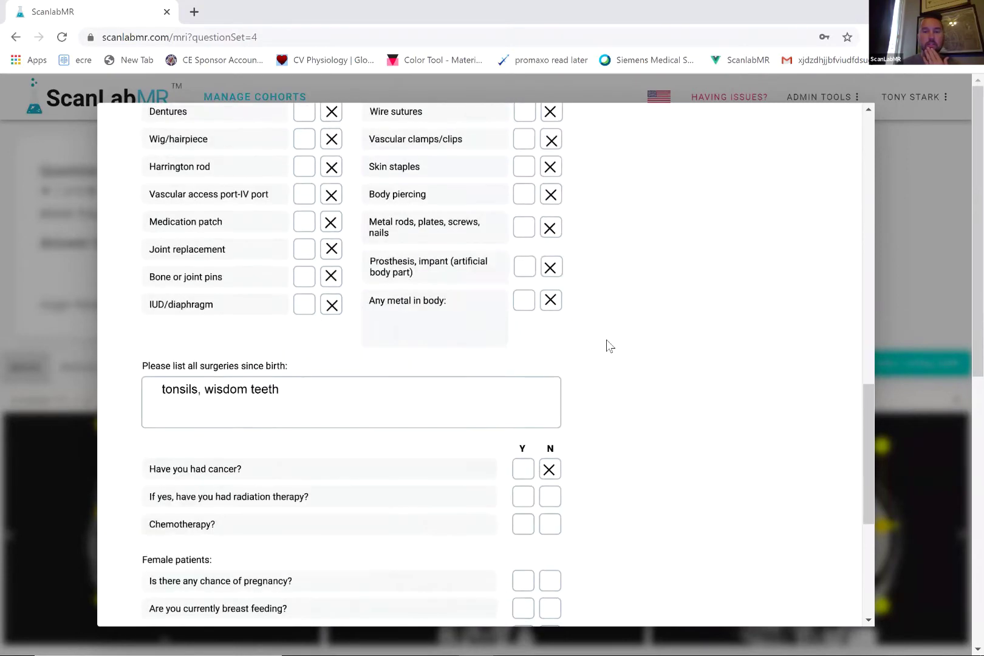
{"action": "scroll", "coordinate": [607, 346], "scroll_direction": "down", "scroll_amount": 2}
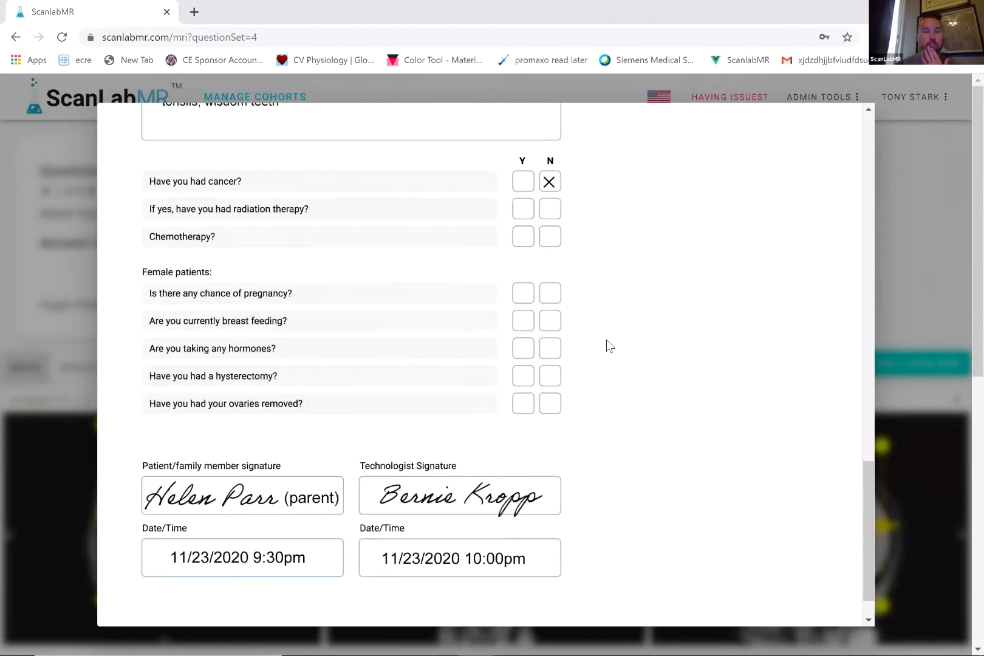
{"action": "scroll", "coordinate": [607, 340], "scroll_direction": "down", "scroll_amount": 1}
{"action": "scroll", "coordinate": [607, 340], "scroll_direction": "up", "scroll_amount": 7}
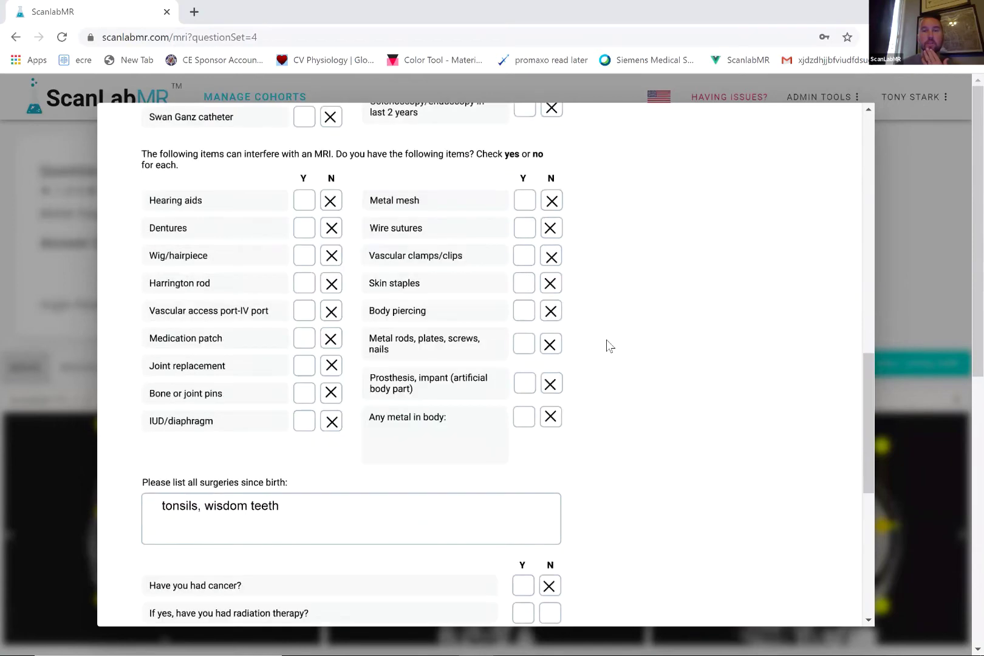
{"action": "scroll", "coordinate": [607, 340], "scroll_direction": "up", "scroll_amount": 7}
Step: Answer the screening question with "No. Proceed with examination." and submit it
{"action": "left_click", "coordinate": [640, 226]}
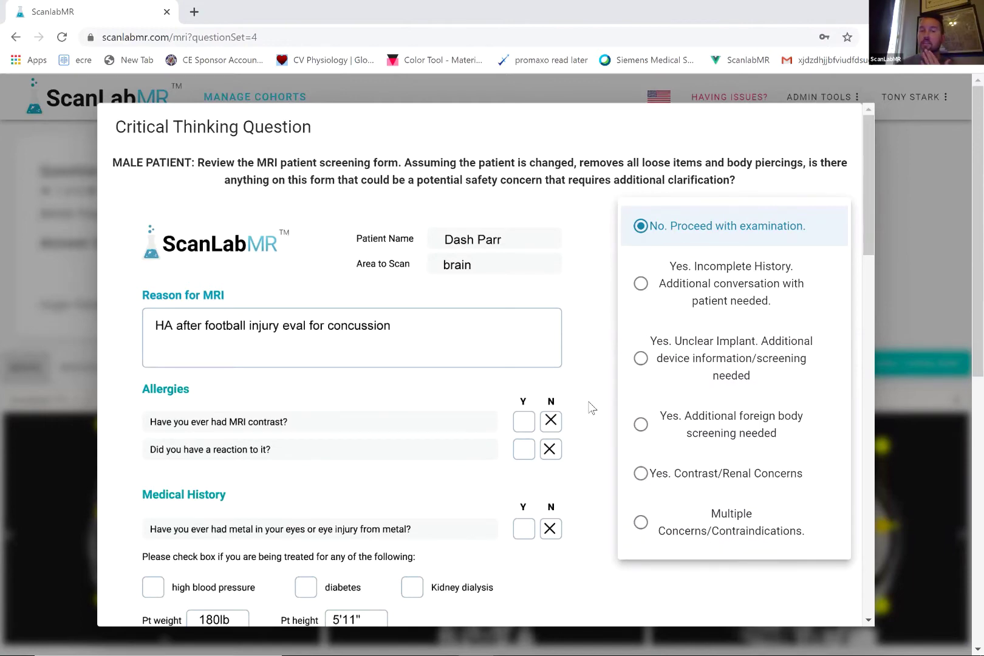
{"action": "scroll", "coordinate": [592, 409], "scroll_direction": "down", "scroll_amount": 20}
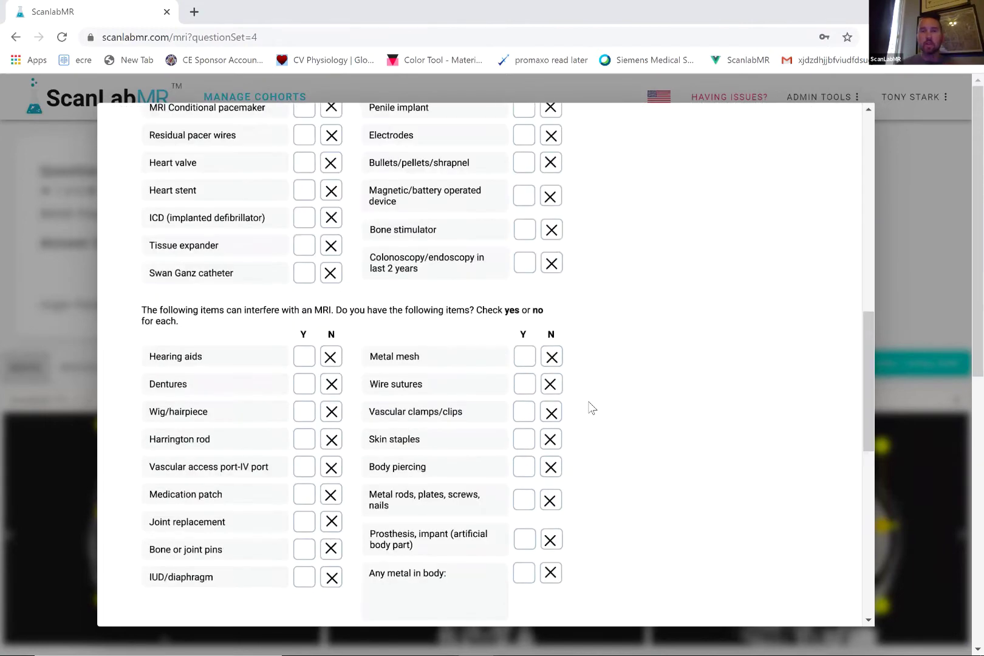
{"action": "scroll", "coordinate": [592, 409], "scroll_direction": "down", "scroll_amount": 1}
{"action": "left_click", "coordinate": [473, 608]}
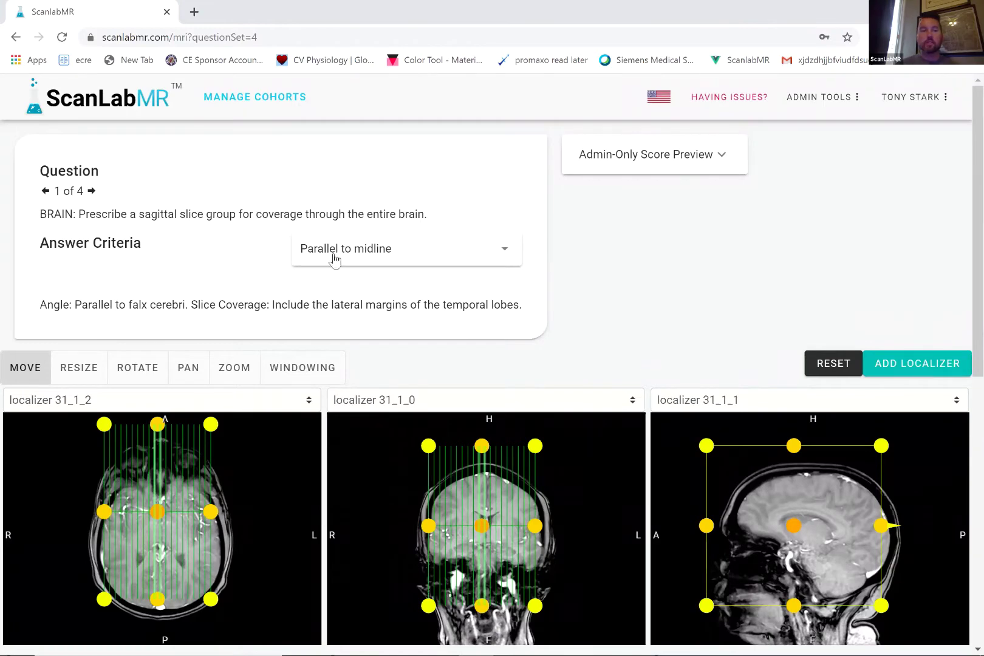
Step: Browse the four brain slice-prescription questions and return to the first one on sagittal coverage
{"action": "left_click", "coordinate": [92, 191]}
{"action": "left_click", "coordinate": [92, 191]}
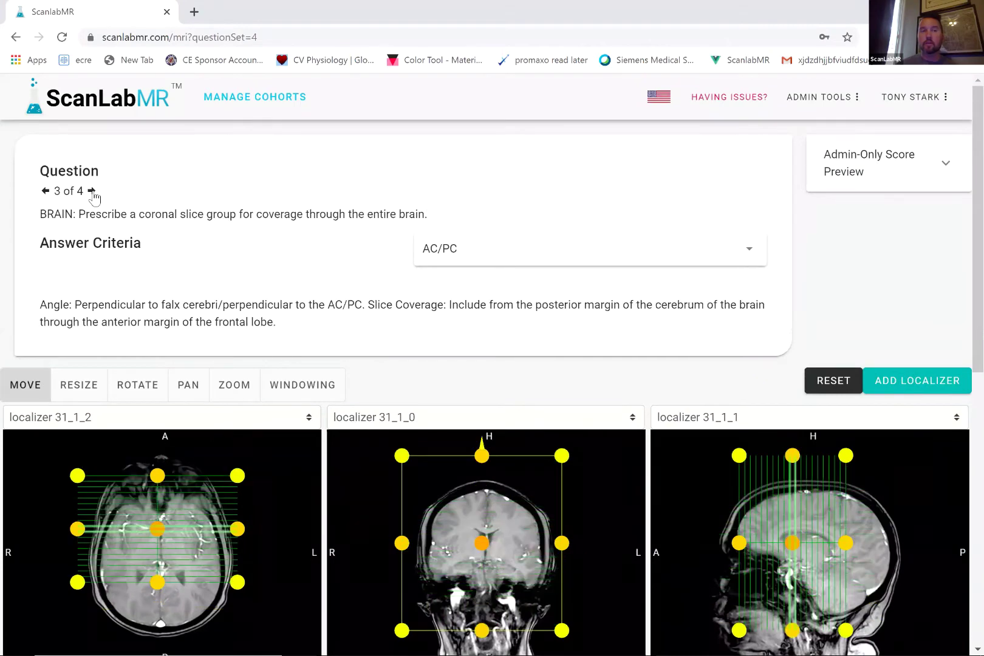
{"action": "left_click", "coordinate": [92, 191]}
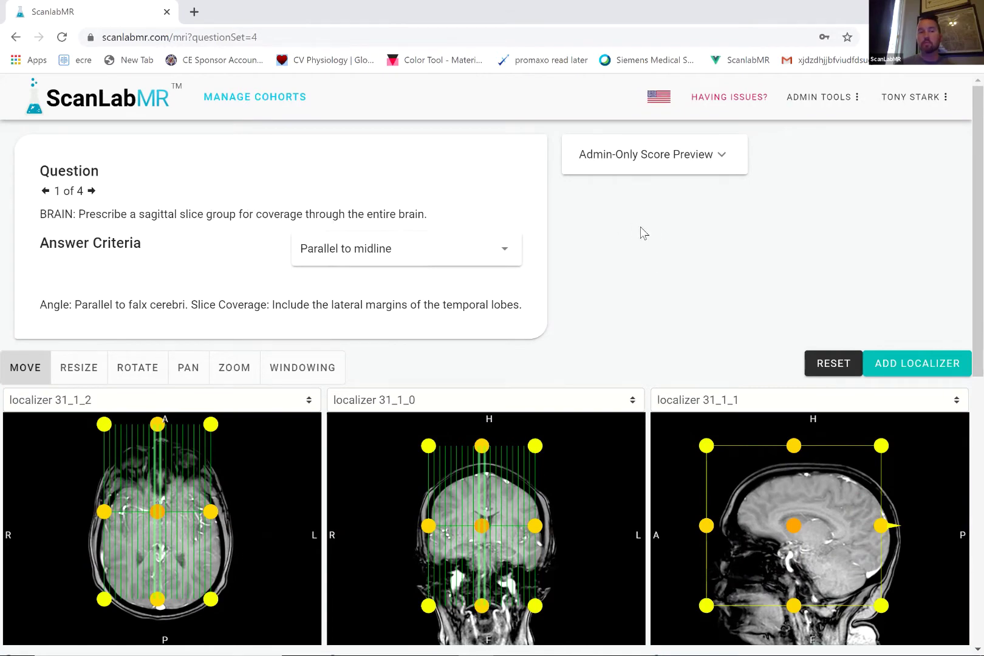
Step: Widen the sagittal slice group on the coronal localizer and shift it slightly toward the patient's left and feet to centre it on the midline
{"action": "scroll", "coordinate": [644, 233], "scroll_direction": "down", "scroll_amount": 2}
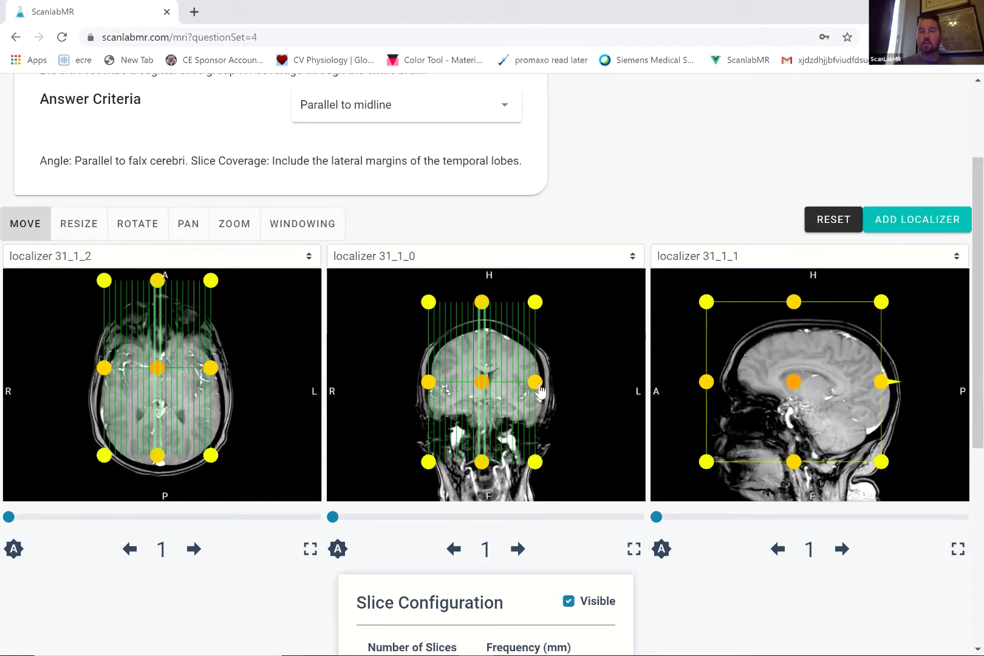
{"action": "left_click_drag", "start_coordinate": [538, 391], "coordinate": [546, 388]}
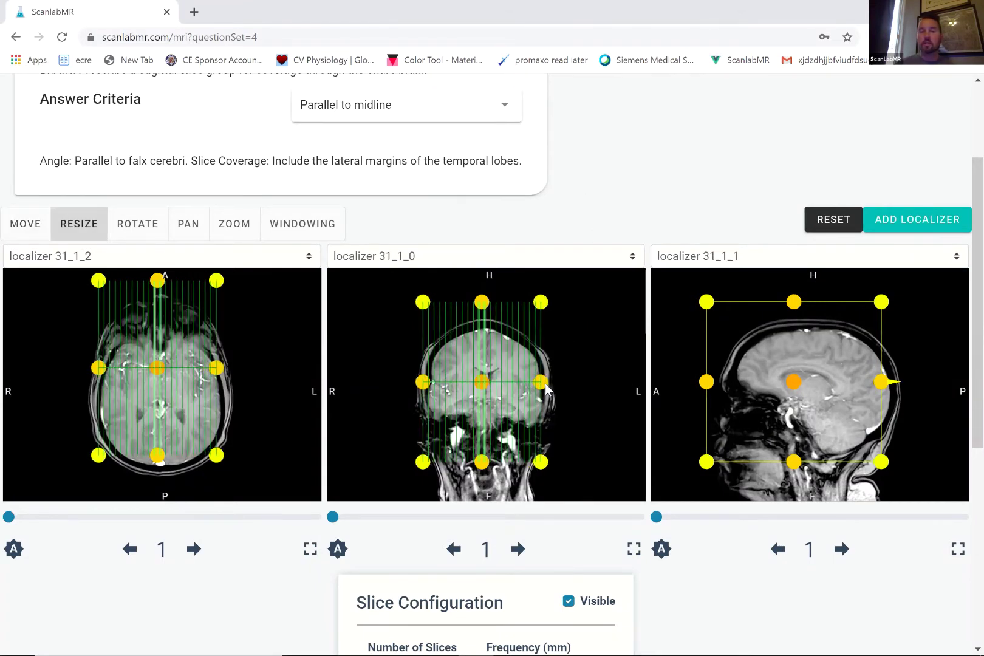
{"action": "left_click_drag", "start_coordinate": [482, 383], "coordinate": [486, 387]}
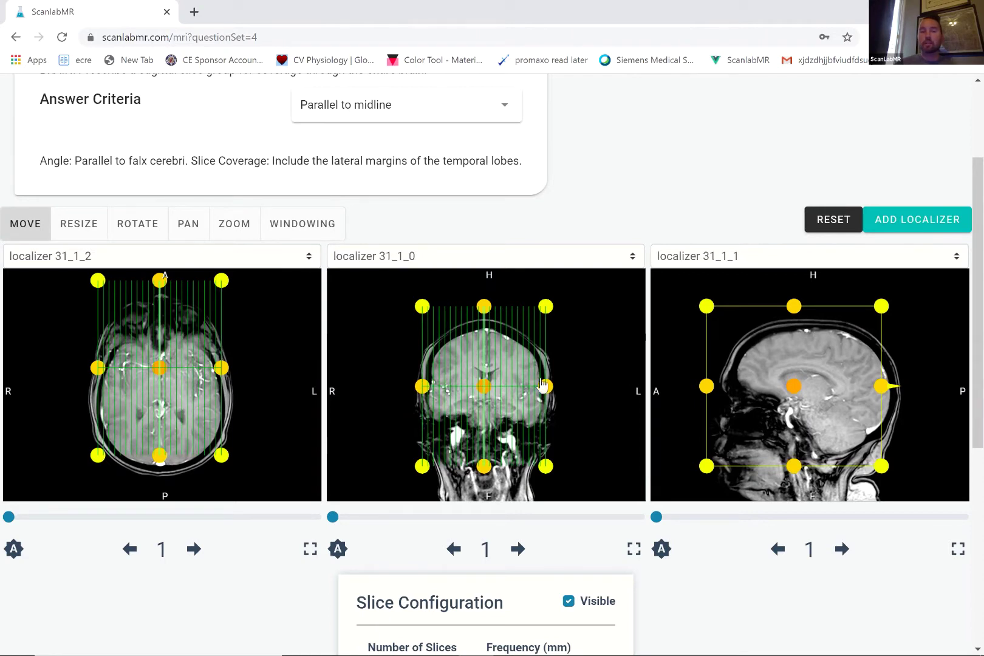
Step: Add a new localizer and enlarge its box in the left-right, head-foot and anterior-posterior directions around the head
{"action": "left_click", "coordinate": [891, 230]}
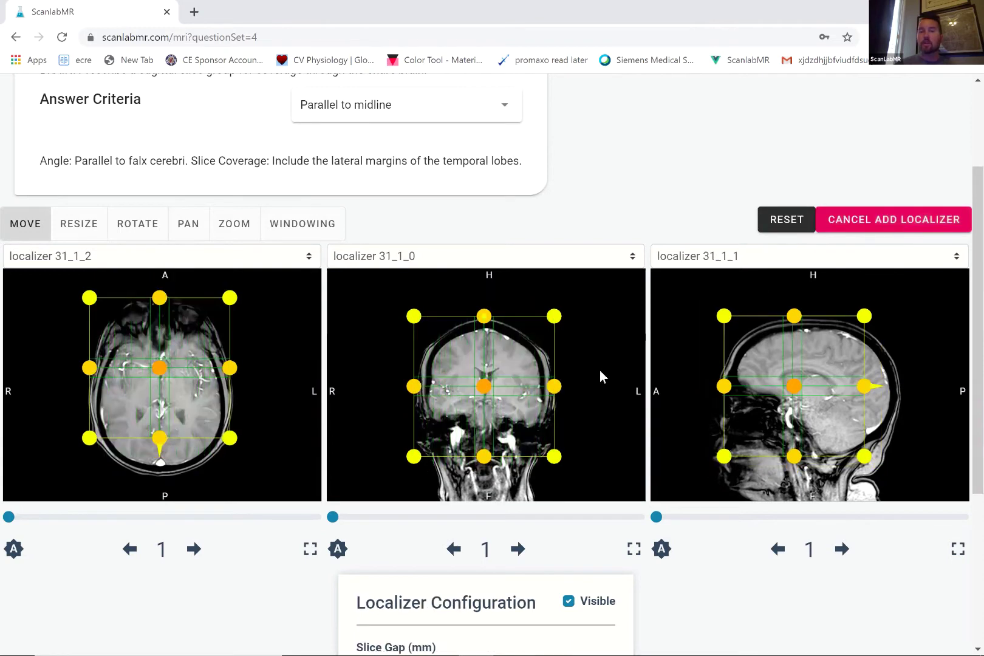
{"action": "left_click_drag", "start_coordinate": [555, 388], "coordinate": [575, 389]}
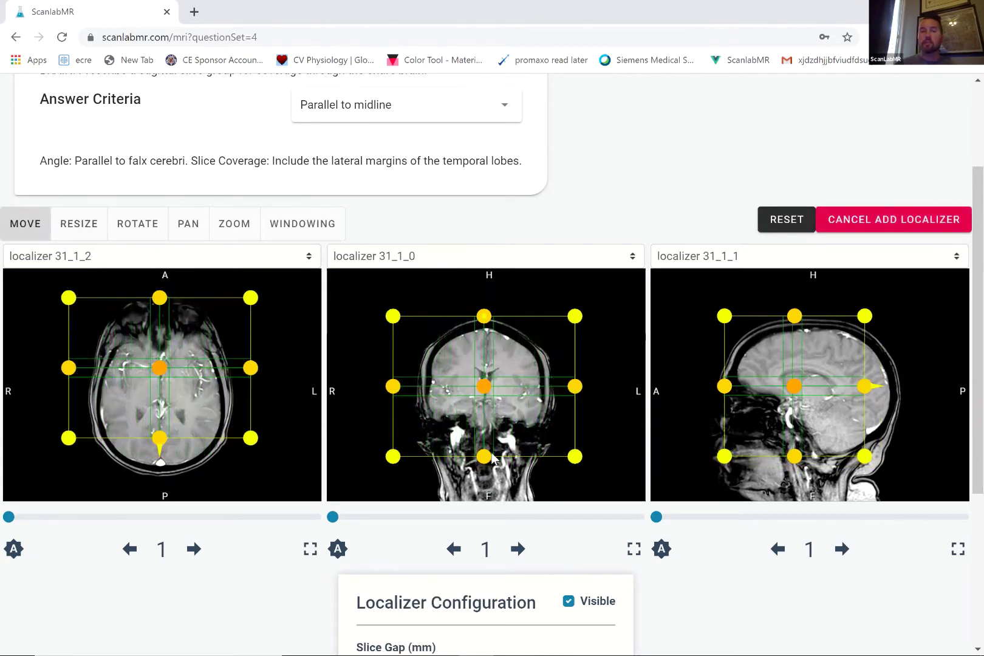
{"action": "left_click_drag", "start_coordinate": [484, 457], "coordinate": [484, 471]}
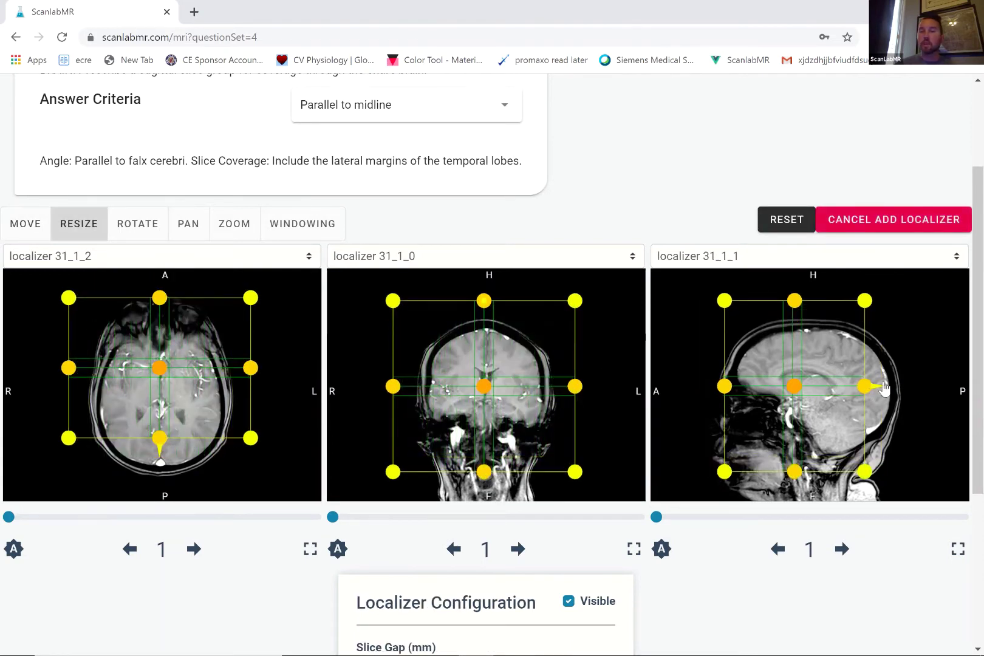
{"action": "left_click_drag", "start_coordinate": [866, 387], "coordinate": [885, 387]}
Step: Tilt the new localizer slightly on the sagittal view and shift it toward the back of the head to centre it
{"action": "scroll", "coordinate": [593, 464], "scroll_direction": "down", "scroll_amount": 1}
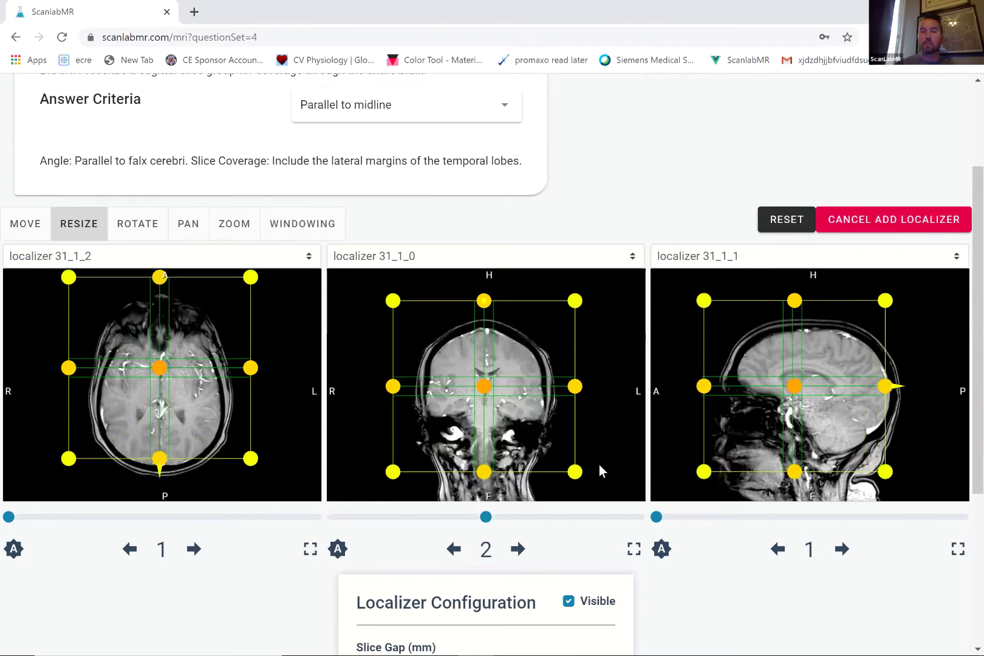
{"action": "scroll", "coordinate": [676, 591], "scroll_direction": "down", "scroll_amount": 2}
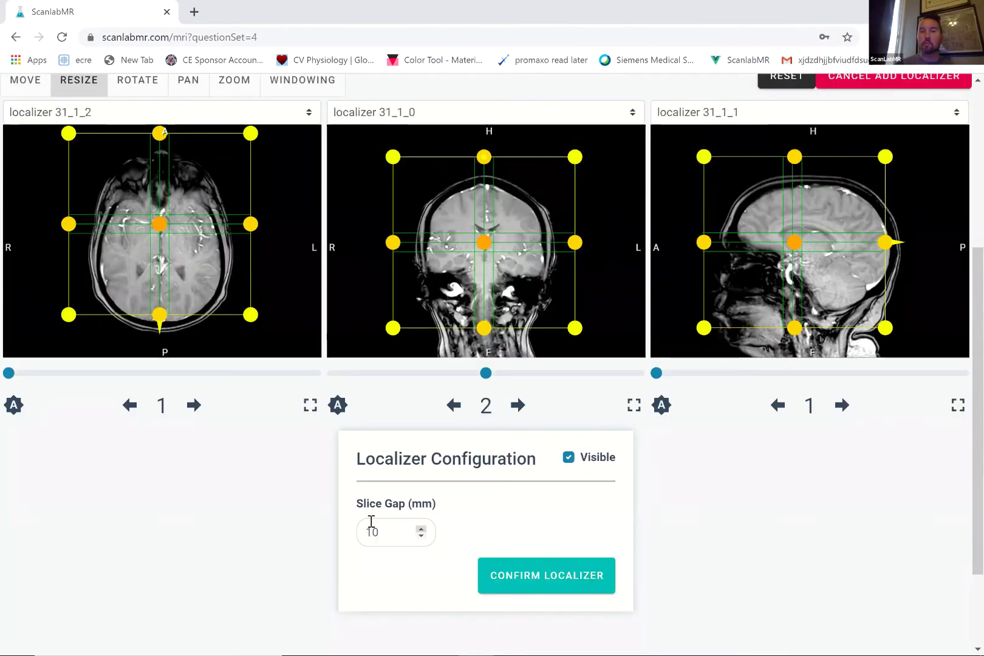
{"action": "left_click_drag", "start_coordinate": [889, 332], "coordinate": [867, 290]}
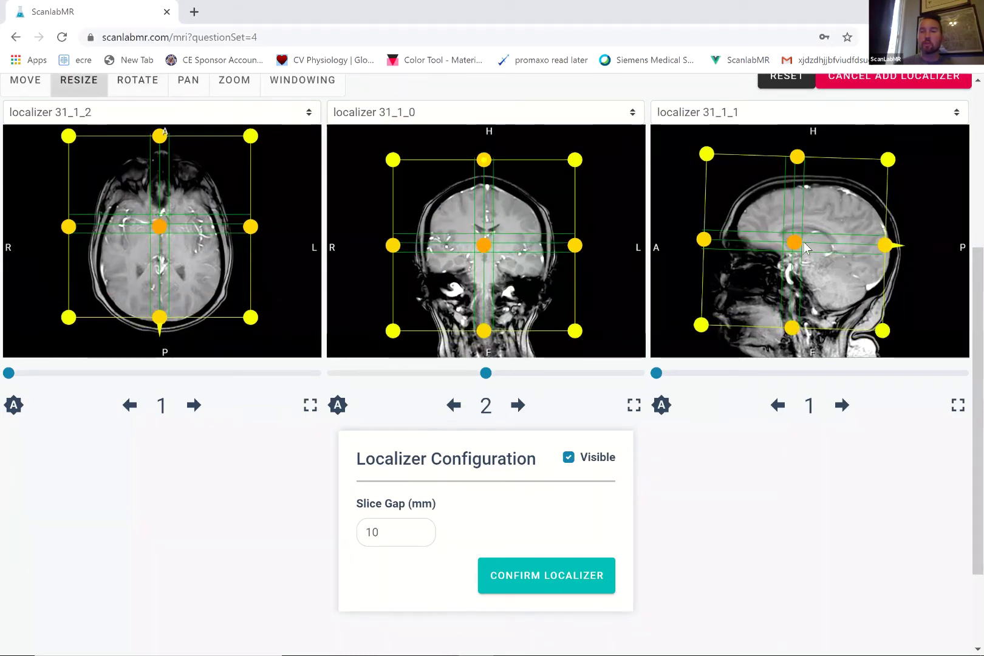
{"action": "left_click_drag", "start_coordinate": [803, 244], "coordinate": [813, 246]}
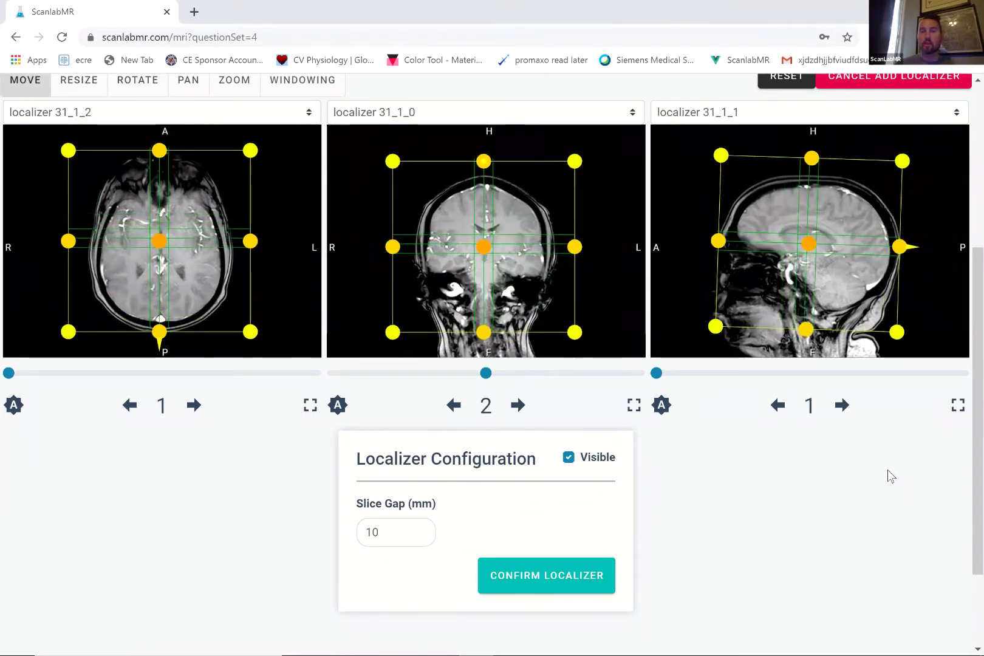
{"action": "scroll", "coordinate": [855, 261], "scroll_direction": "up", "scroll_amount": 2}
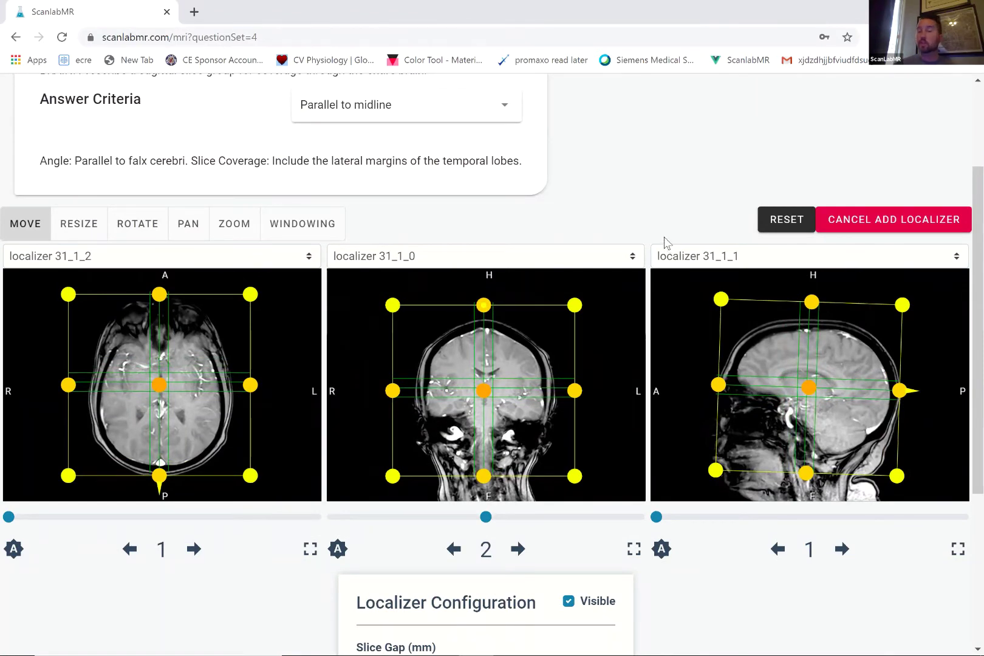
Step: Cancel adding the localizer and try swinging the sagittal slice group to oblique angles in the coronal and axial views
{"action": "left_click", "coordinate": [881, 223]}
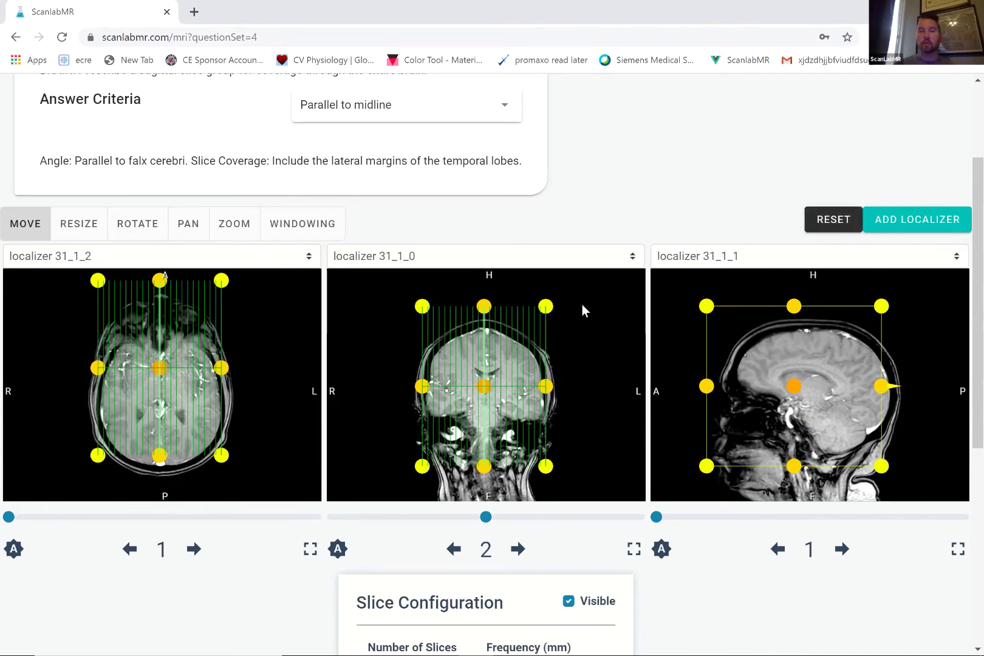
{"action": "left_click_drag", "start_coordinate": [545, 307], "coordinate": [589, 371]}
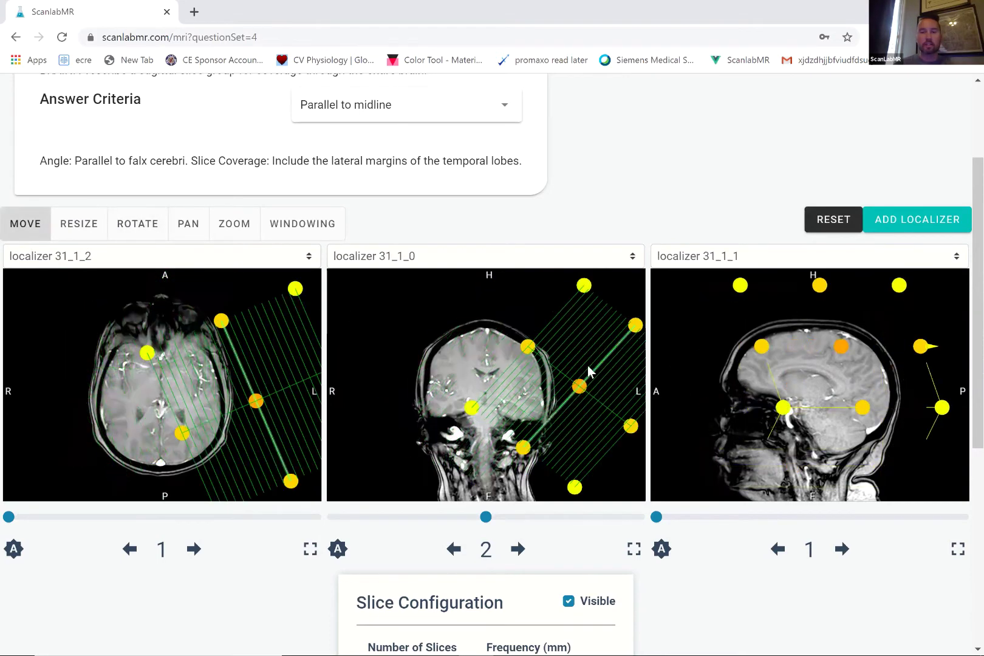
{"action": "left_click_drag", "start_coordinate": [179, 345], "coordinate": [121, 318]}
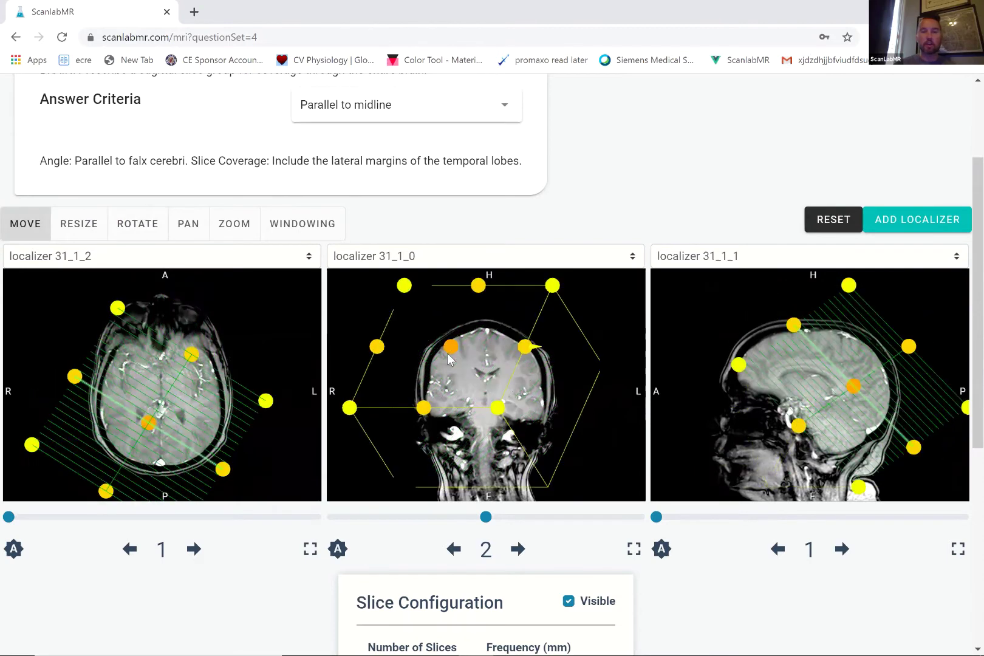
Step: Reset the slice group to each preset orientation in turn: sagittal, axial, coronal, and back to sagittal
{"action": "left_click", "coordinate": [837, 226]}
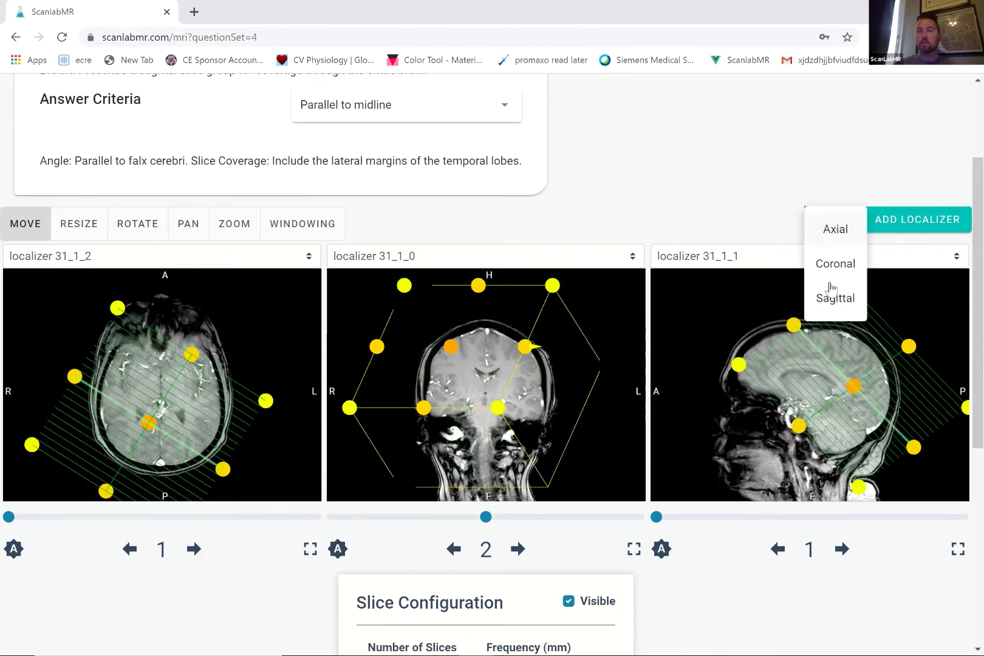
{"action": "left_click", "coordinate": [834, 299]}
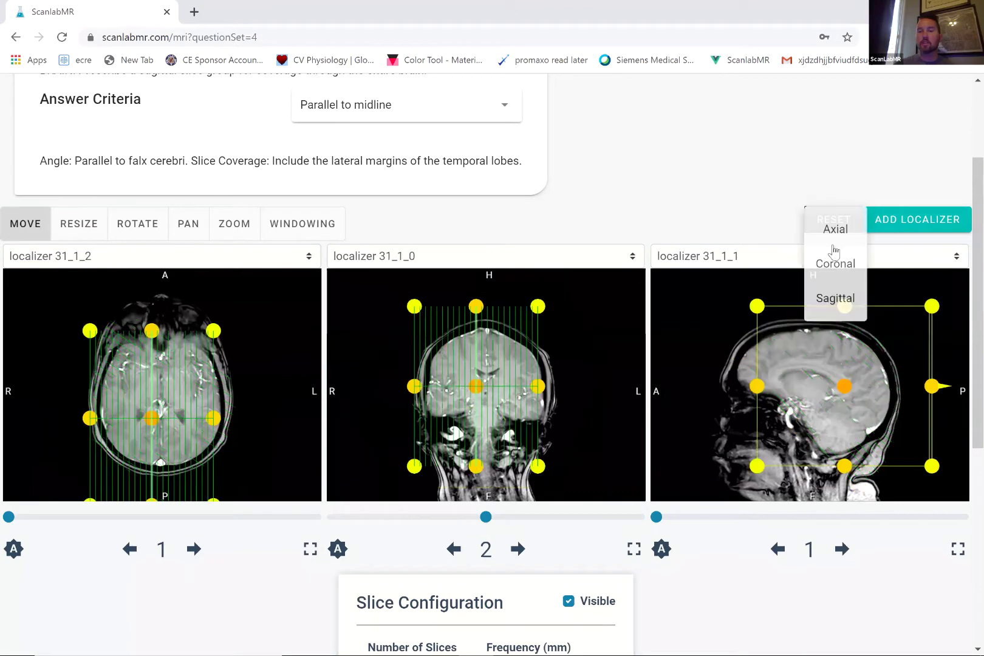
{"action": "left_click", "coordinate": [835, 231]}
{"action": "left_click", "coordinate": [841, 220]}
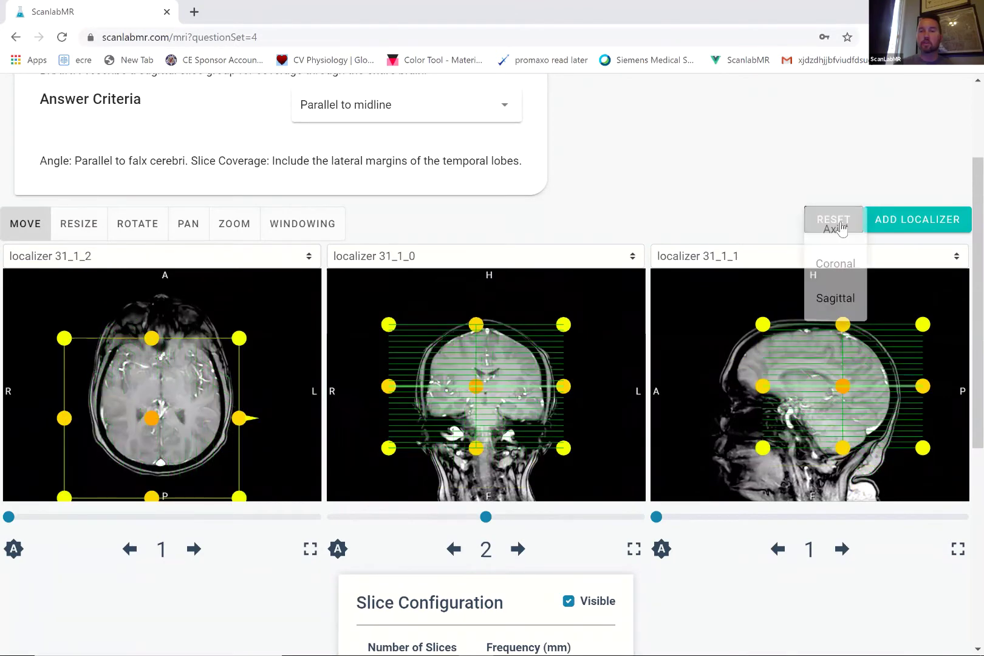
{"action": "left_click", "coordinate": [834, 265]}
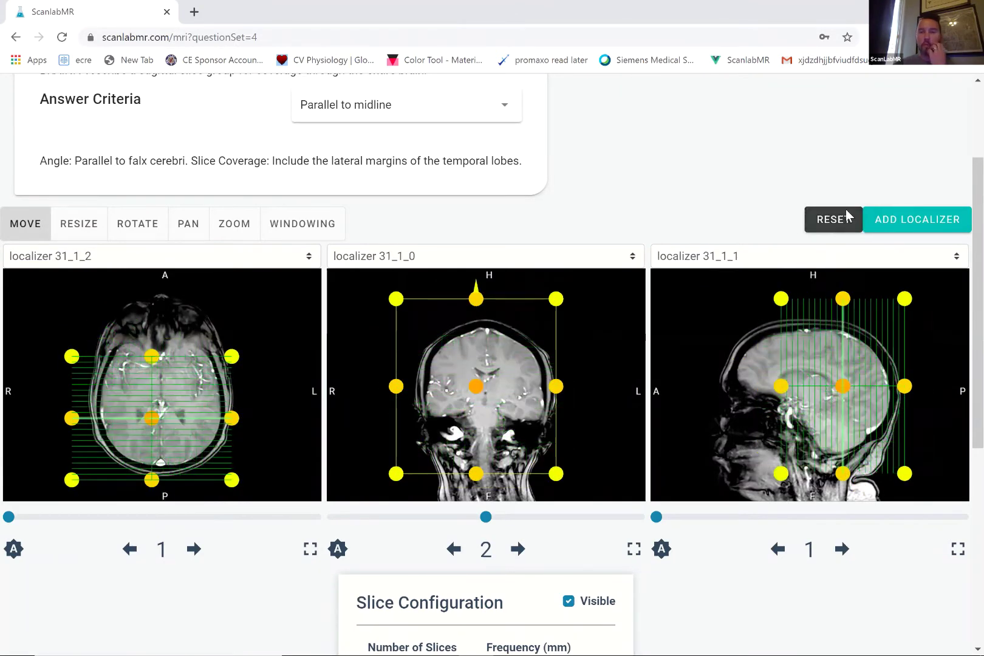
{"action": "left_click", "coordinate": [844, 217]}
{"action": "left_click", "coordinate": [833, 299]}
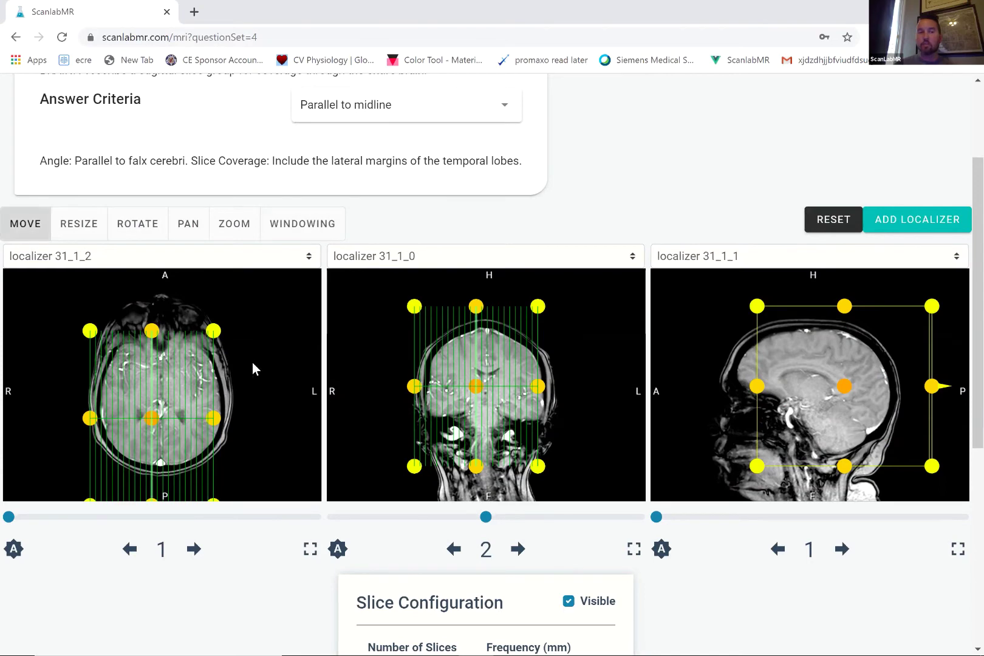
Step: Centre the sagittal slice group on the head in the axial view, lengthen it anterior-posterior and rotate it slightly clockwise
{"action": "left_click_drag", "start_coordinate": [264, 362], "coordinate": [272, 342]}
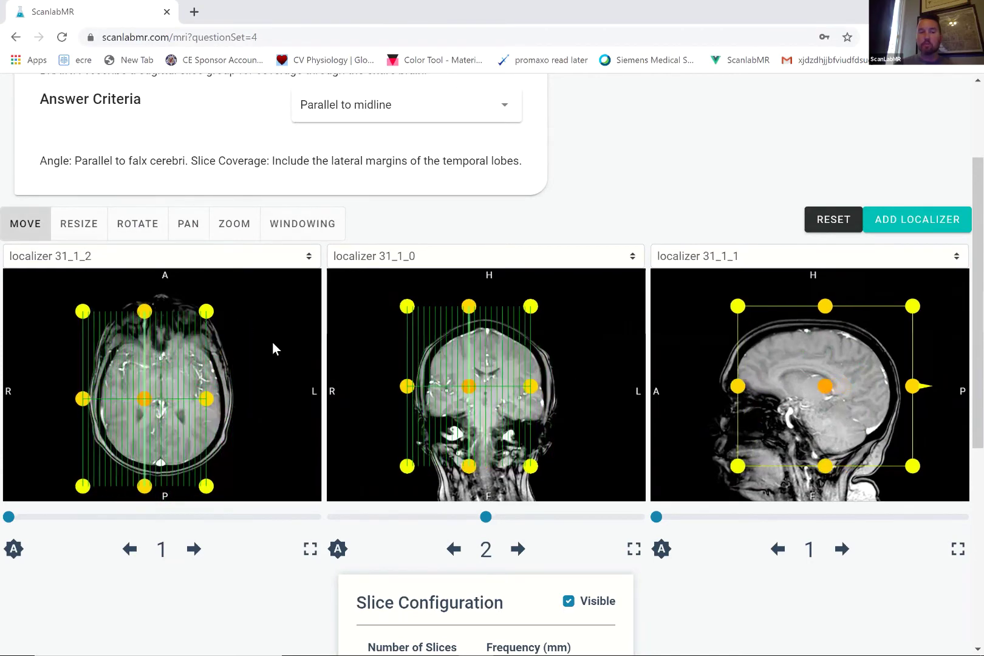
{"action": "left_click", "coordinate": [77, 234]}
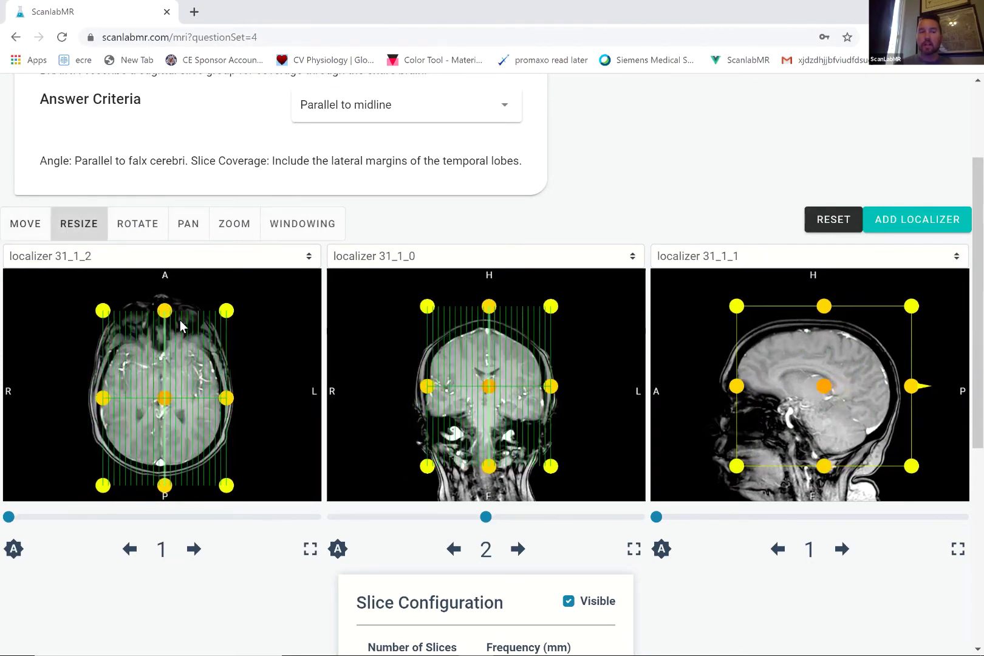
{"action": "mouse_move", "coordinate": [184, 313]}
{"action": "left_mouse_down"}
{"action": "mouse_move", "coordinate": [183, 328]}
{"action": "mouse_move", "coordinate": [204, 322]}
{"action": "mouse_move", "coordinate": [192, 322]}
{"action": "left_mouse_up"}
{"action": "left_click", "coordinate": [137, 229]}
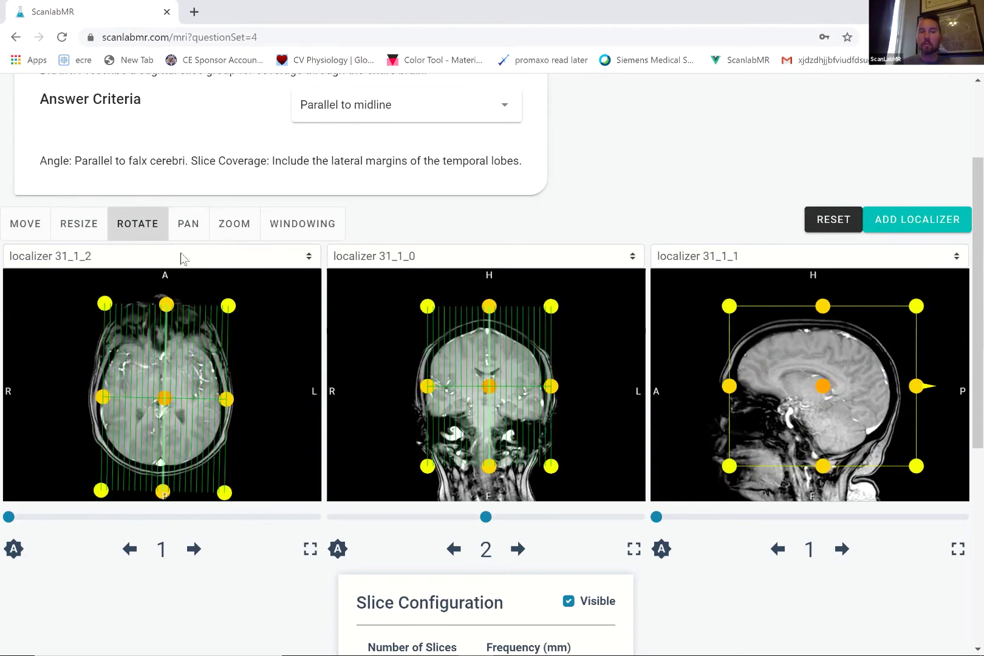
Step: Wash out the axial image's contrast with Windowing, and open and close its enlarged view
{"action": "left_click", "coordinate": [301, 226]}
{"action": "left_click_drag", "start_coordinate": [267, 378], "coordinate": [266, 369]}
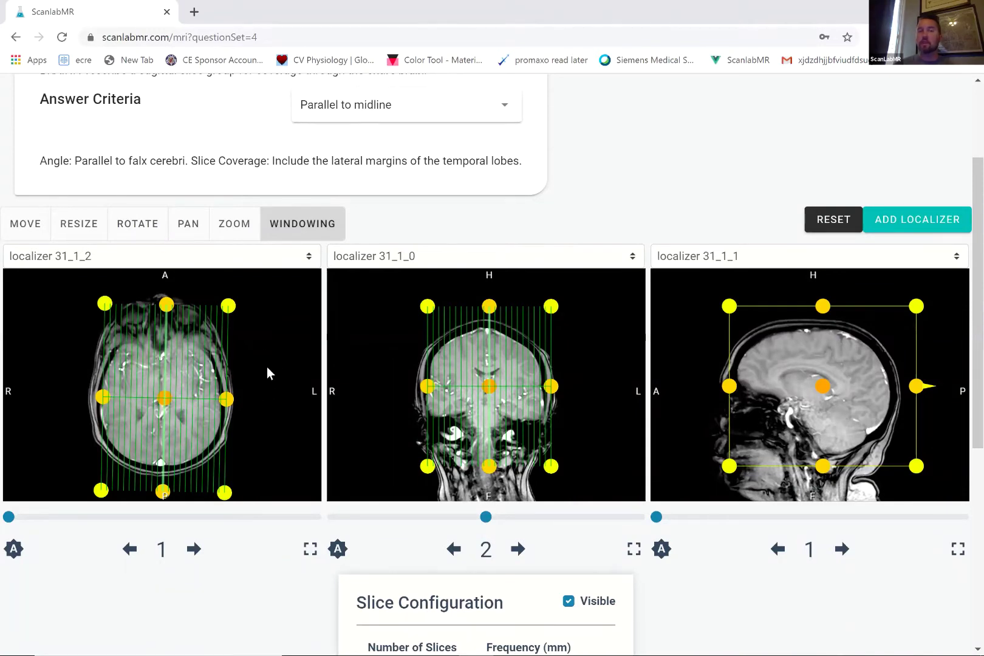
{"action": "left_click_drag", "start_coordinate": [267, 363], "coordinate": [91, 363]}
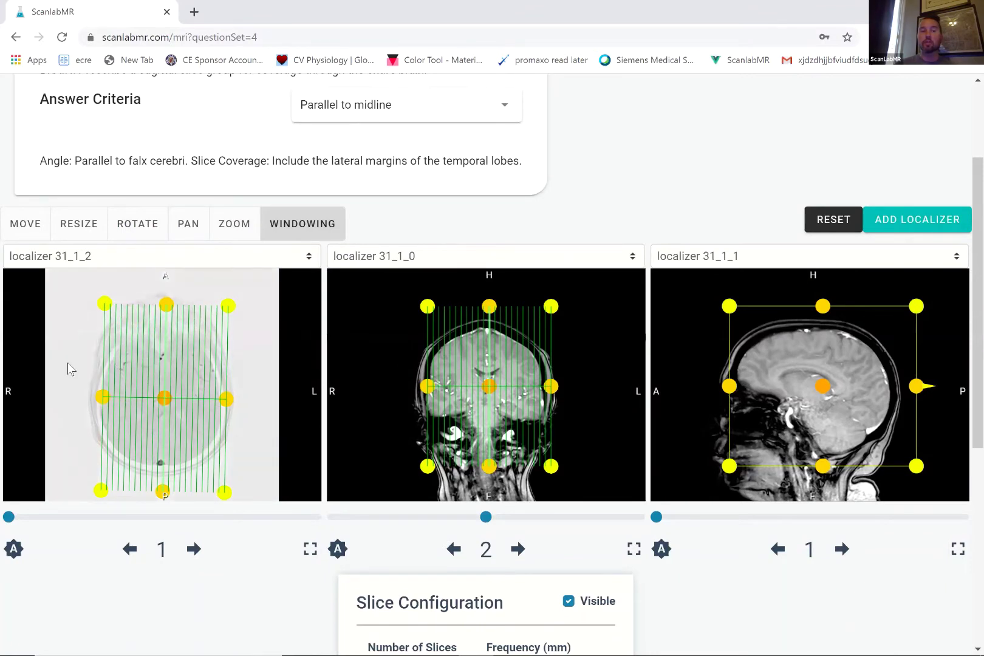
{"action": "double_click", "coordinate": [247, 364]}
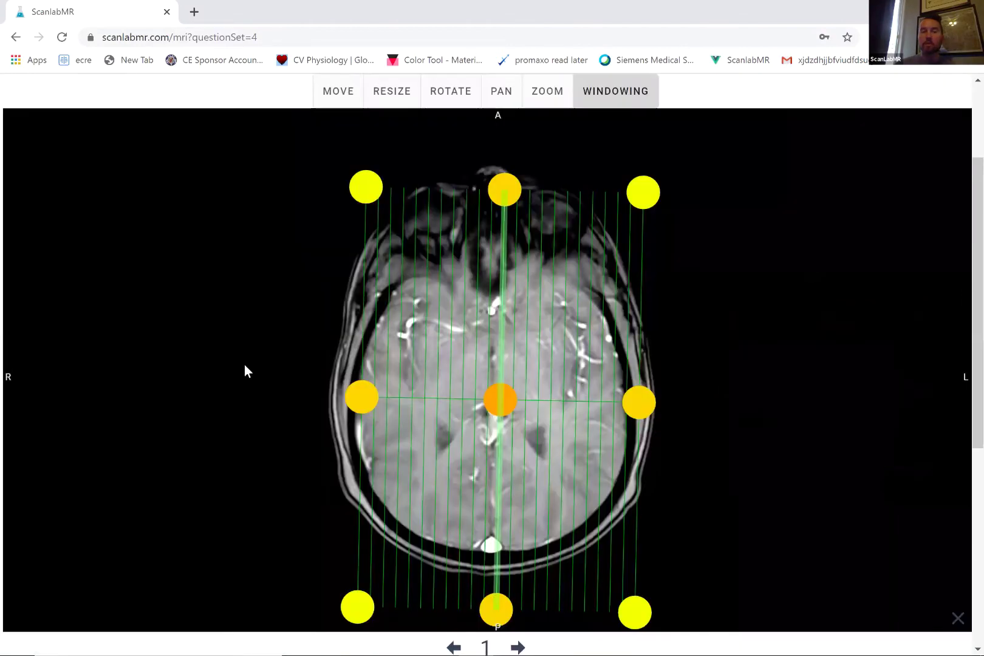
{"action": "double_click", "coordinate": [244, 364]}
Step: Vary the axial image's windowing between dark and bright extremes, return to Move mode and restore the automatic windowing
{"action": "mouse_move", "coordinate": [244, 364]}
{"action": "left_mouse_down"}
{"action": "mouse_move", "coordinate": [246, 371]}
{"action": "mouse_move", "coordinate": [243, 343]}
{"action": "left_mouse_up"}
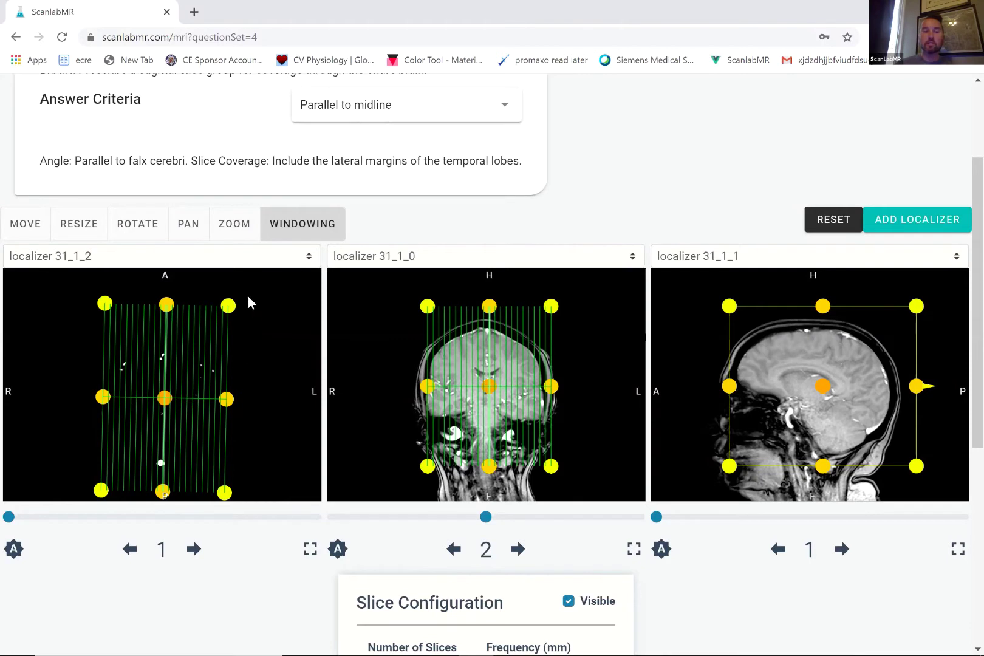
{"action": "left_click_drag", "start_coordinate": [248, 297], "coordinate": [254, 274]}
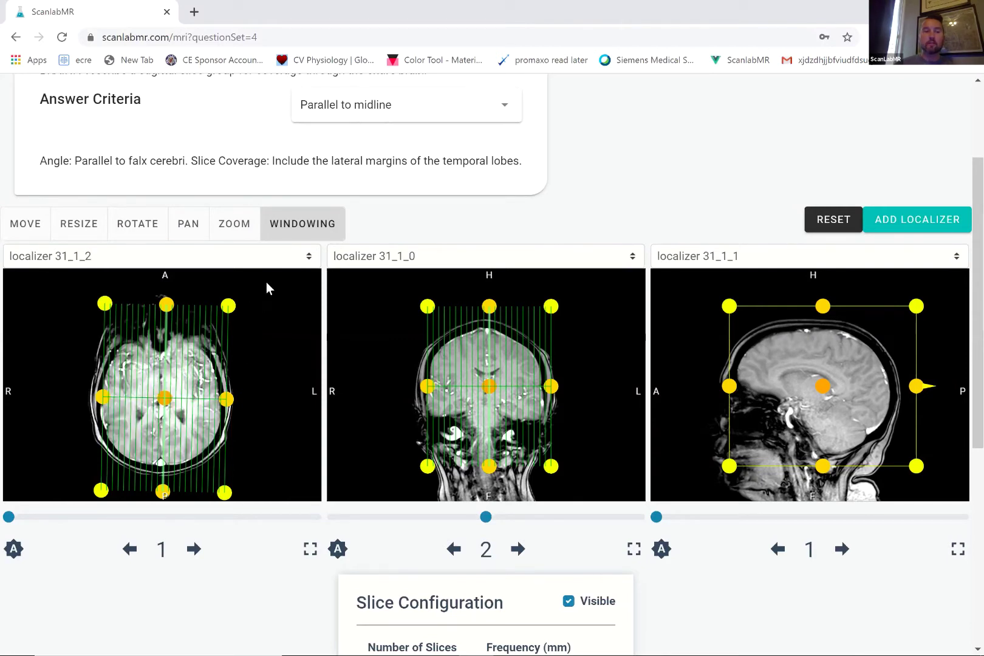
{"action": "left_click", "coordinate": [35, 228]}
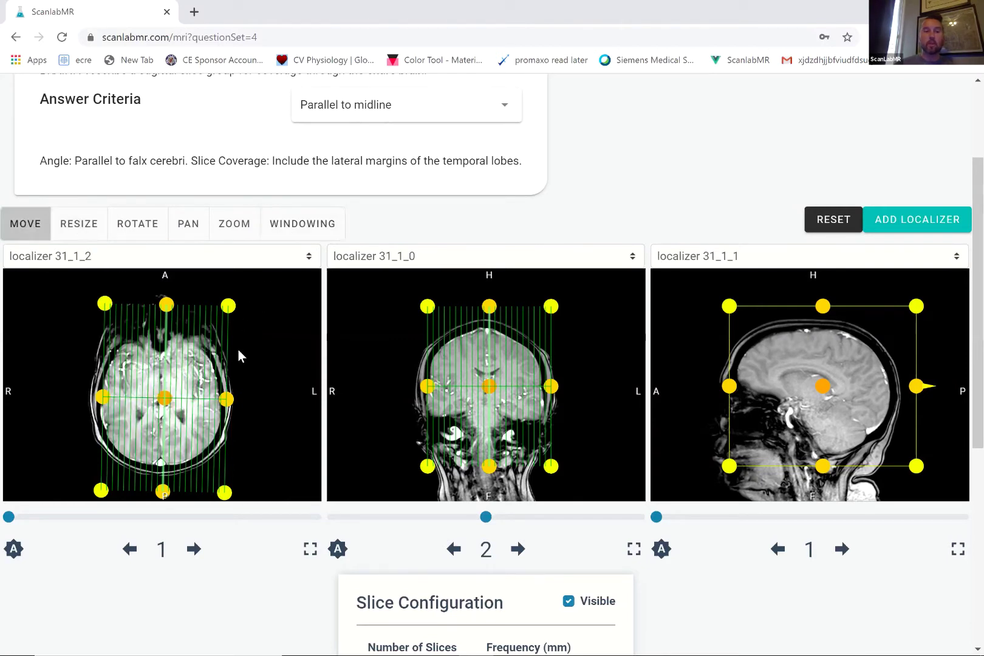
{"action": "left_click_drag", "start_coordinate": [255, 375], "coordinate": [245, 361]}
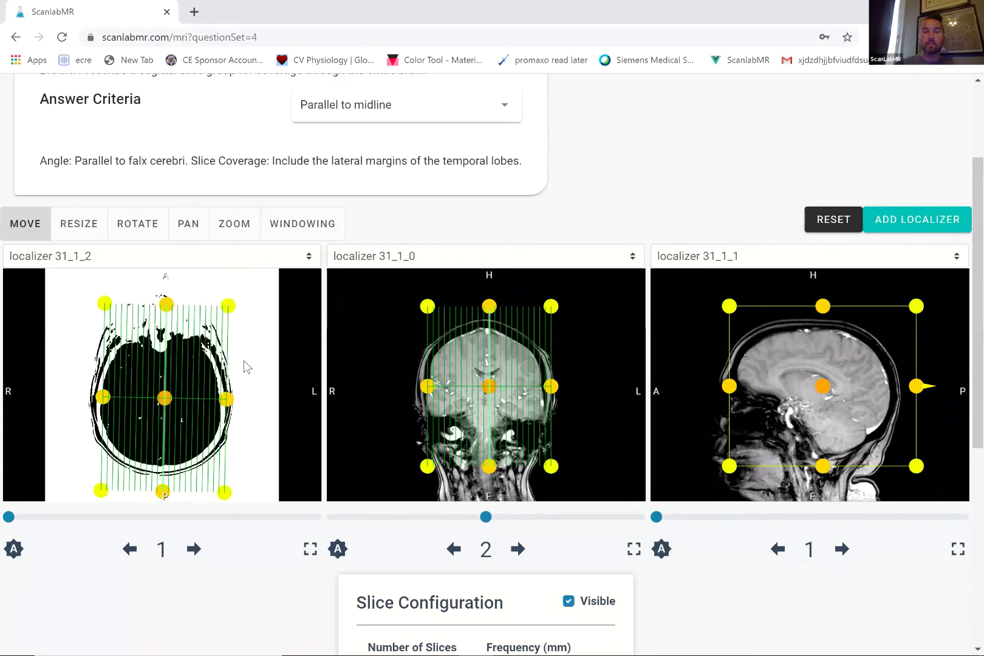
{"action": "left_click", "coordinate": [13, 550]}
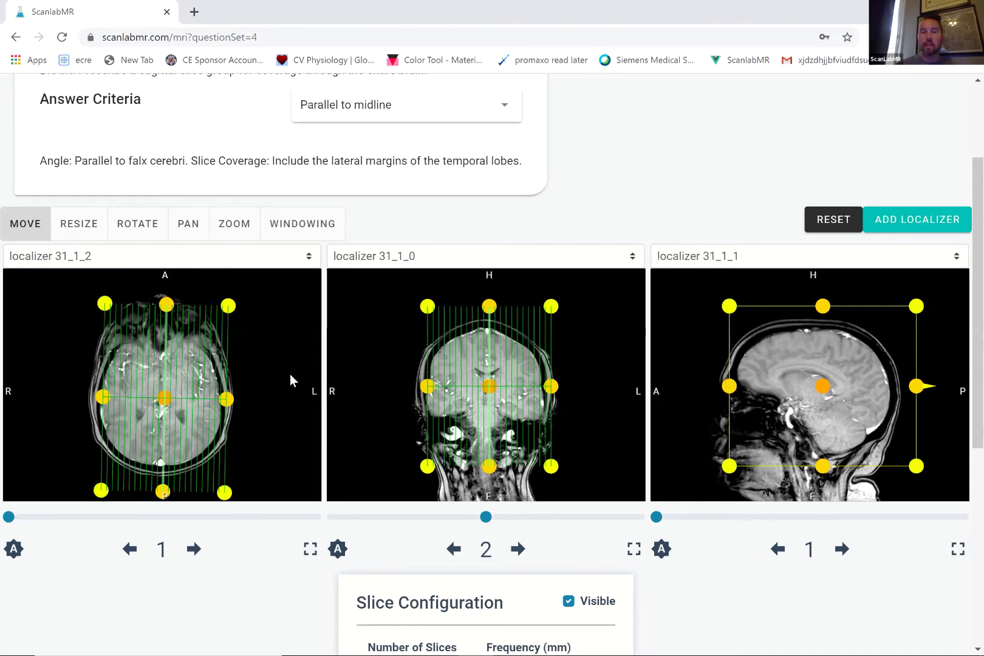
Step: View the axial localizer enlarged, and look through the localizer series offered for the coronal and axial viewports
{"action": "double_click", "coordinate": [274, 379]}
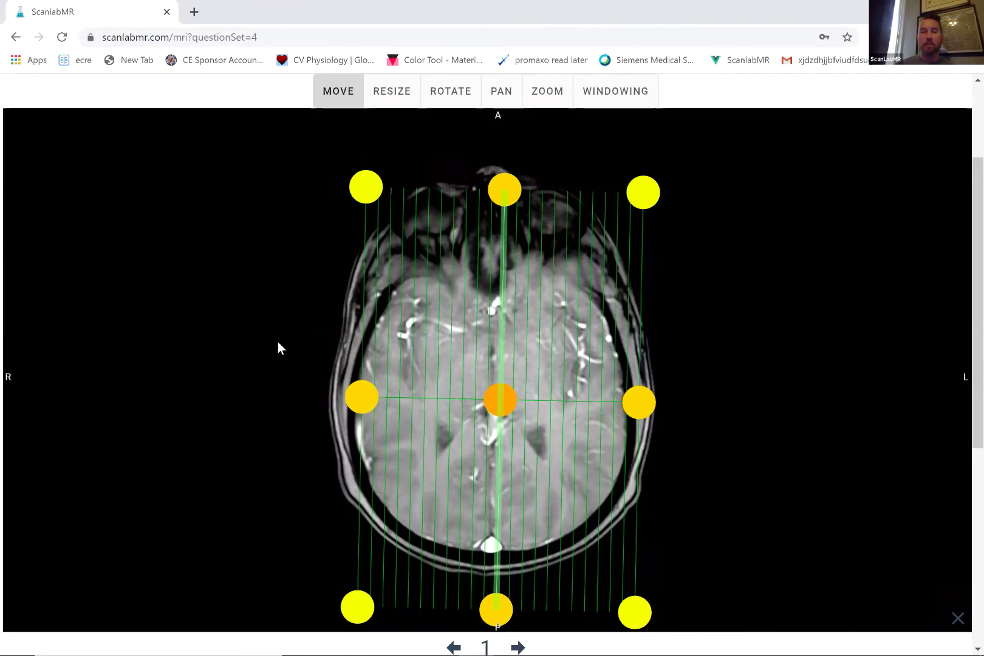
{"action": "double_click", "coordinate": [273, 345]}
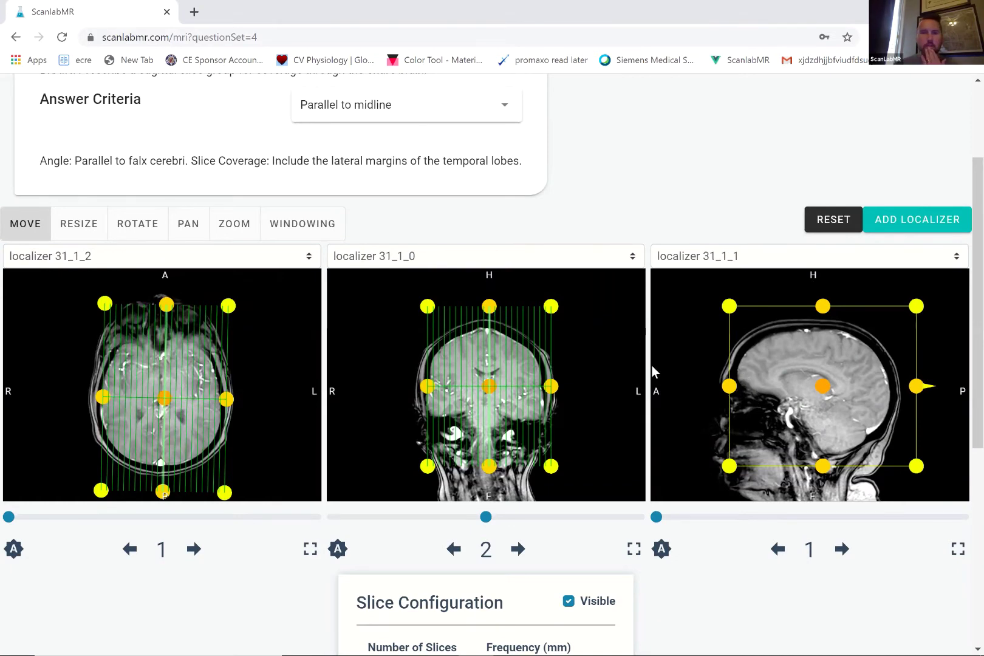
{"action": "left_click", "coordinate": [609, 258]}
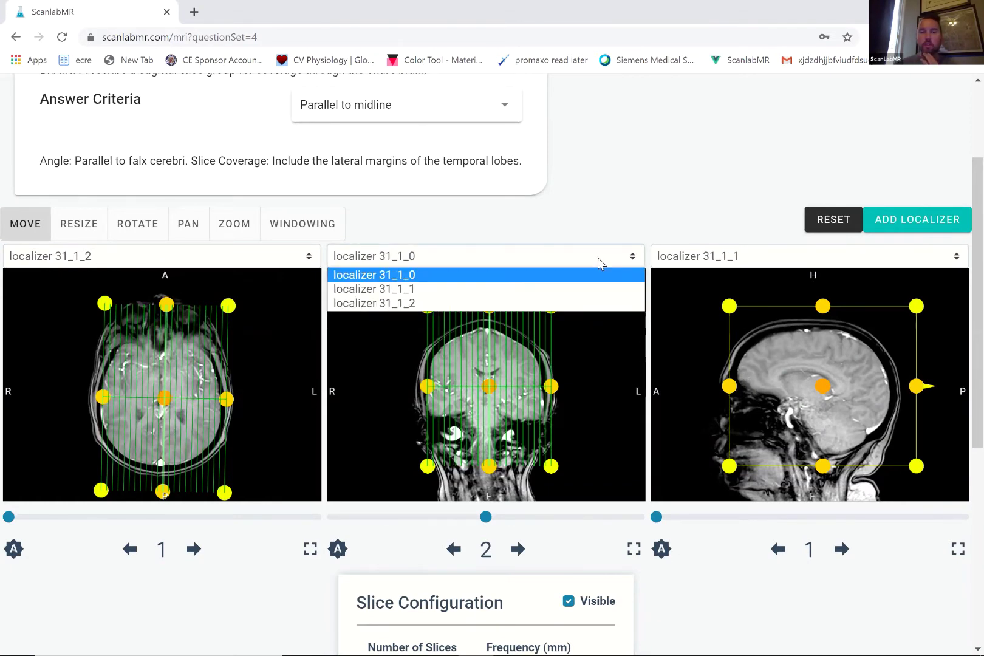
{"action": "left_click", "coordinate": [214, 256]}
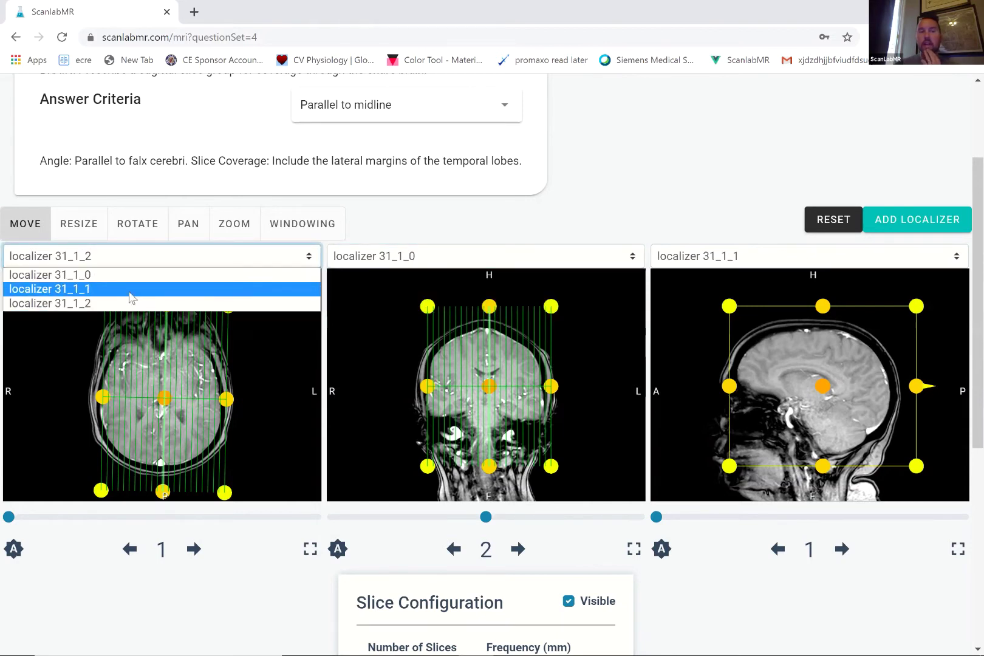
{"action": "left_click", "coordinate": [454, 223]}
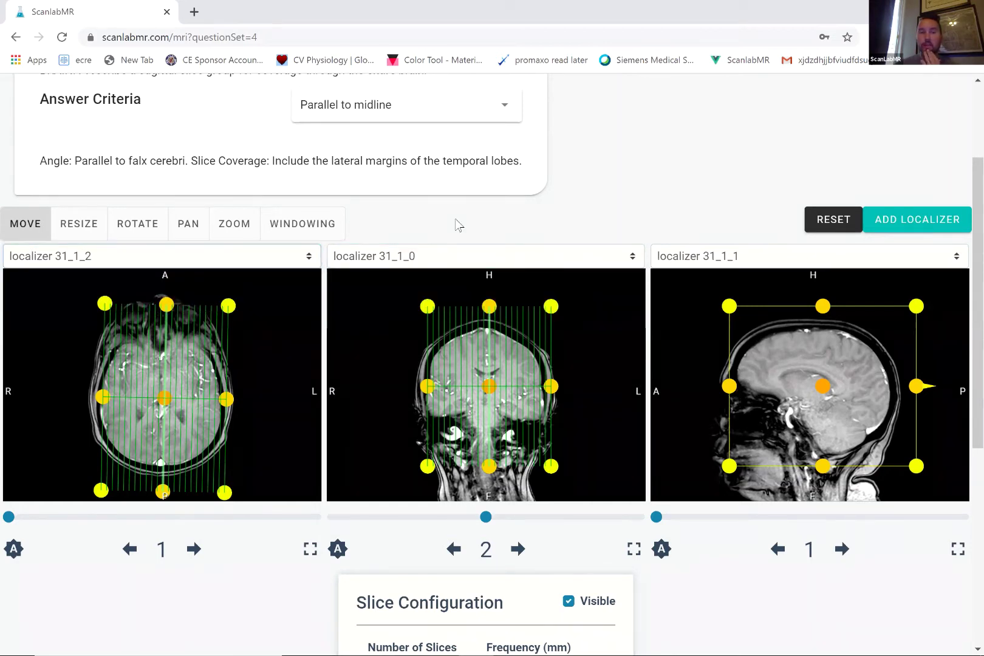
Step: Show coronal slice 3, nudge the slice group toward the patient's right and feet, and widen it to 26 slices
{"action": "left_click", "coordinate": [637, 517]}
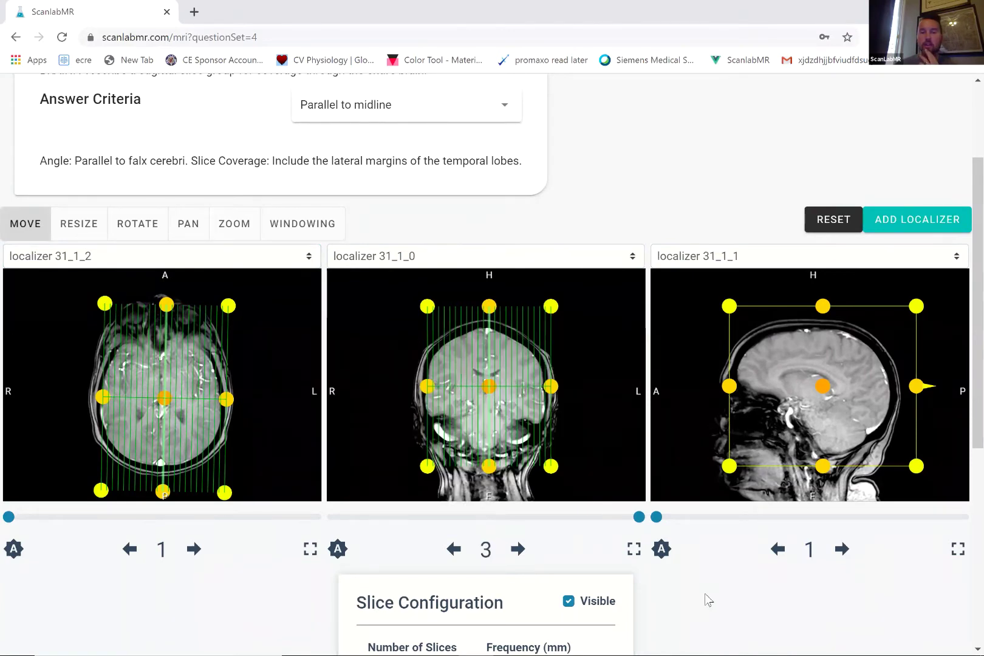
{"action": "scroll", "coordinate": [707, 599], "scroll_direction": "down", "scroll_amount": 2}
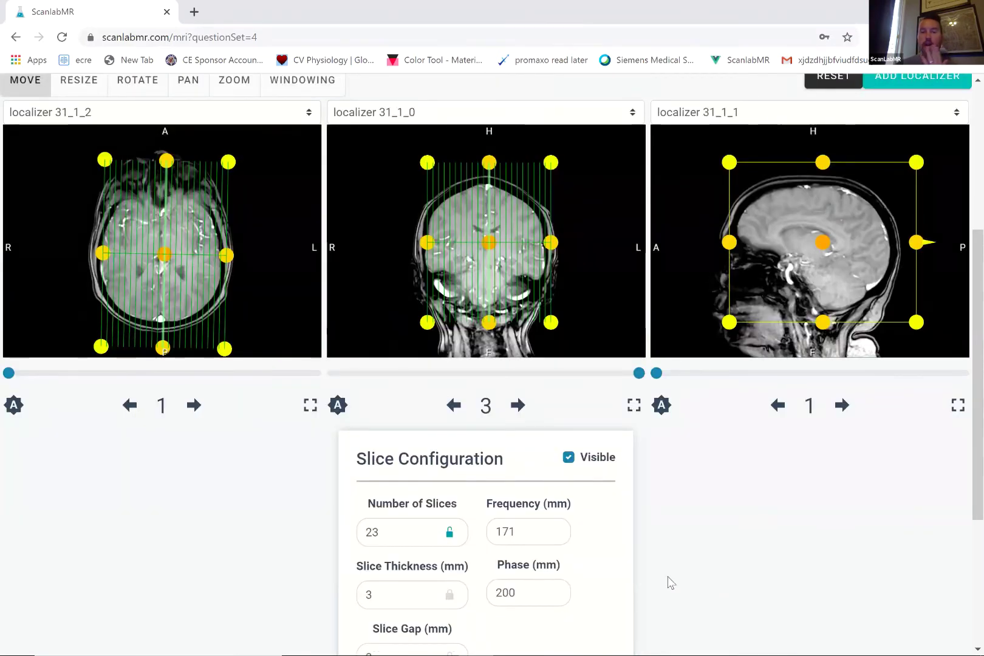
{"action": "left_click_drag", "start_coordinate": [399, 534], "coordinate": [363, 537]}
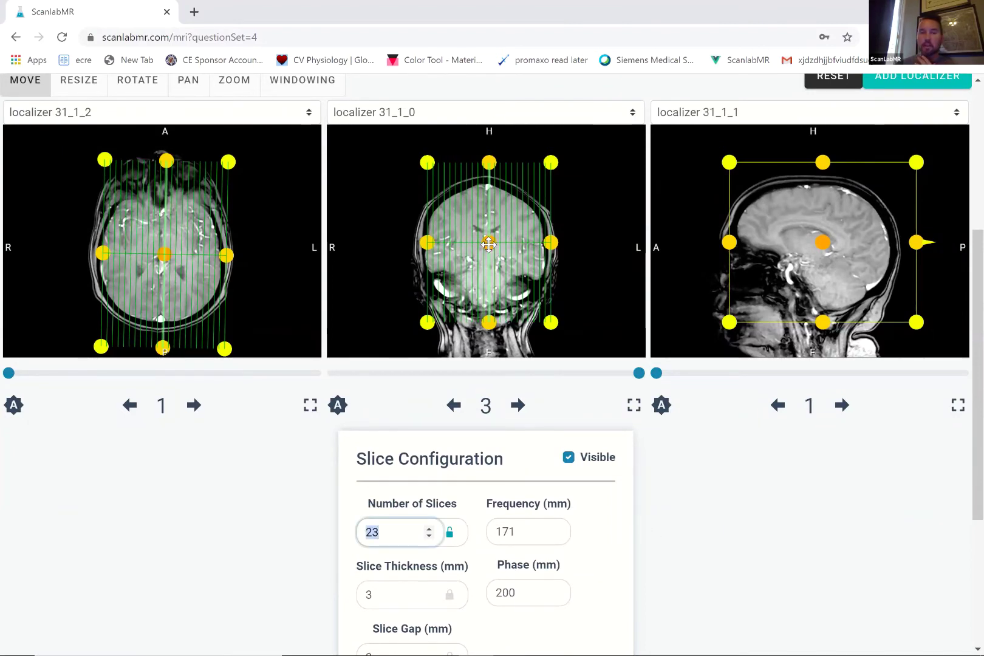
{"action": "left_click_drag", "start_coordinate": [488, 244], "coordinate": [486, 248]}
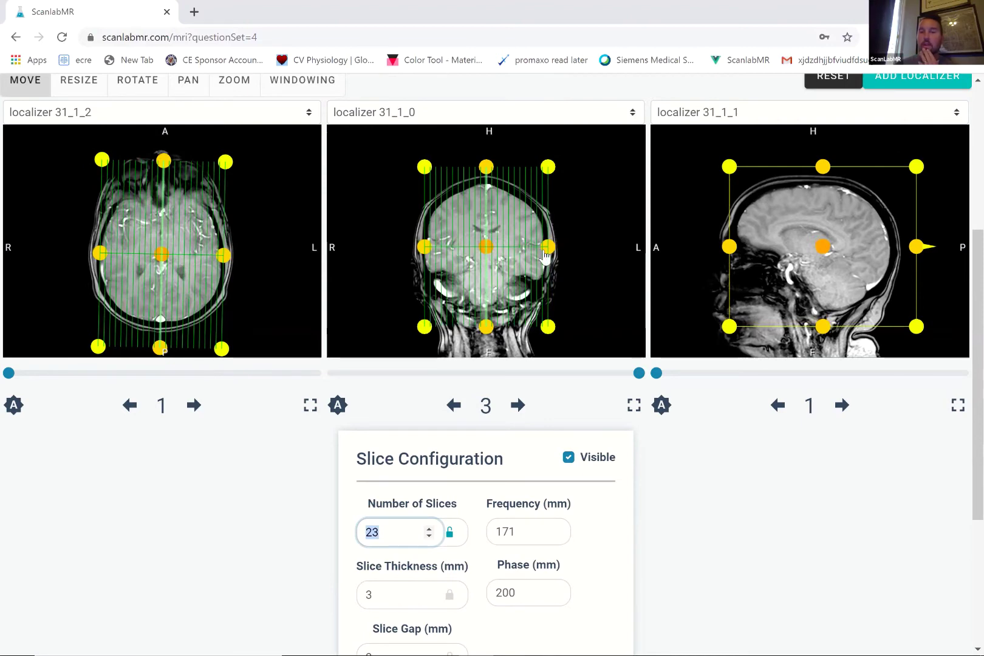
{"action": "type", "text": "26"}
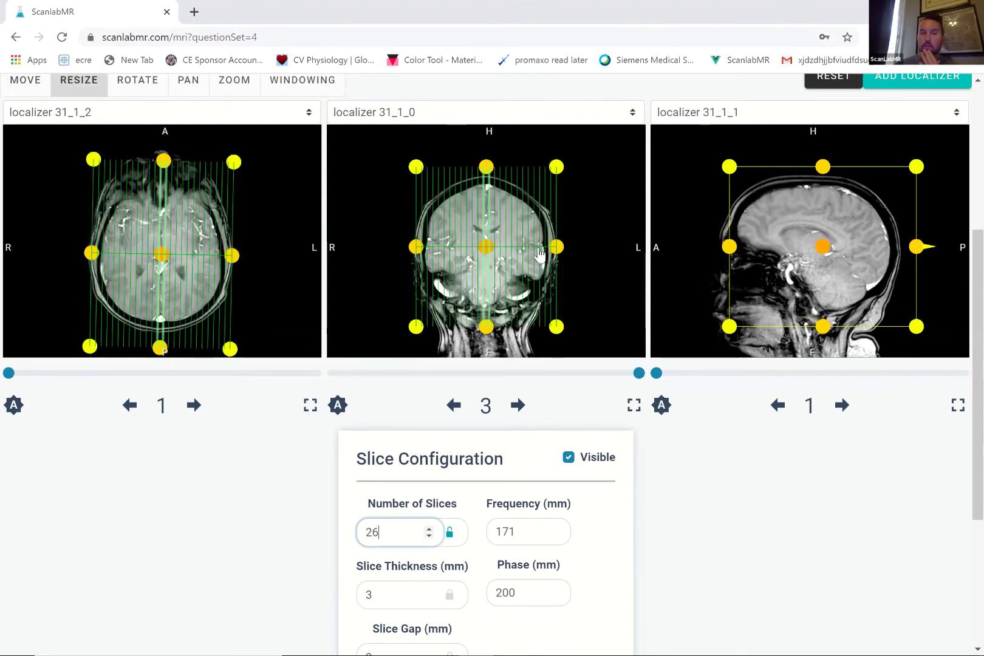
Step: Resize the slice group's left-right width on the coronal view down to 19 slices
{"action": "left_click_drag", "start_coordinate": [540, 255], "coordinate": [527, 255]}
{"action": "left_click_drag", "start_coordinate": [433, 253], "coordinate": [437, 253]}
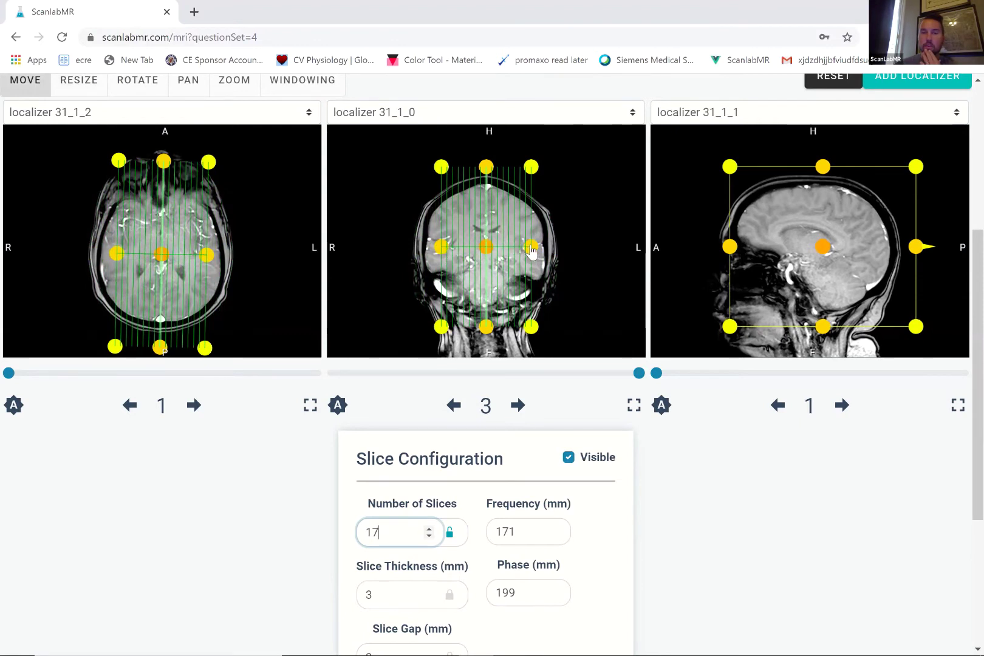
{"action": "mouse_move", "coordinate": [532, 248]}
{"action": "left_mouse_down"}
{"action": "mouse_move", "coordinate": [569, 251]}
{"action": "mouse_move", "coordinate": [547, 255]}
{"action": "left_mouse_up"}
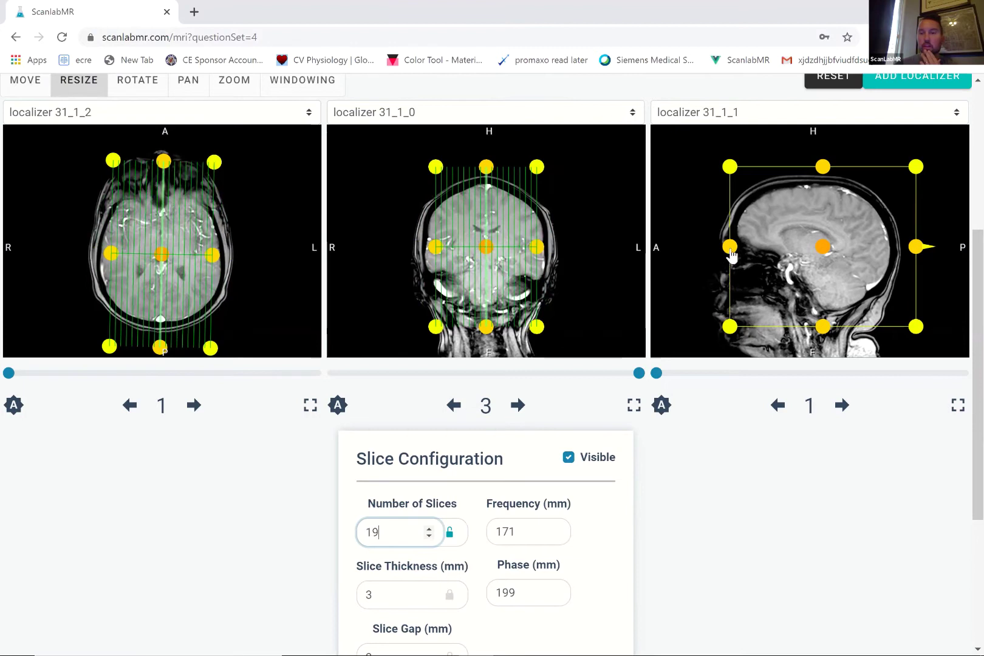
Step: Shift the slice group forward on the sagittal view, enlarge it to 182 mm frequency by 218 mm phase, and set 23 slices
{"action": "left_click_drag", "start_coordinate": [821, 255], "coordinate": [811, 254]}
{"action": "left_click_drag", "start_coordinate": [693, 246], "coordinate": [711, 249]}
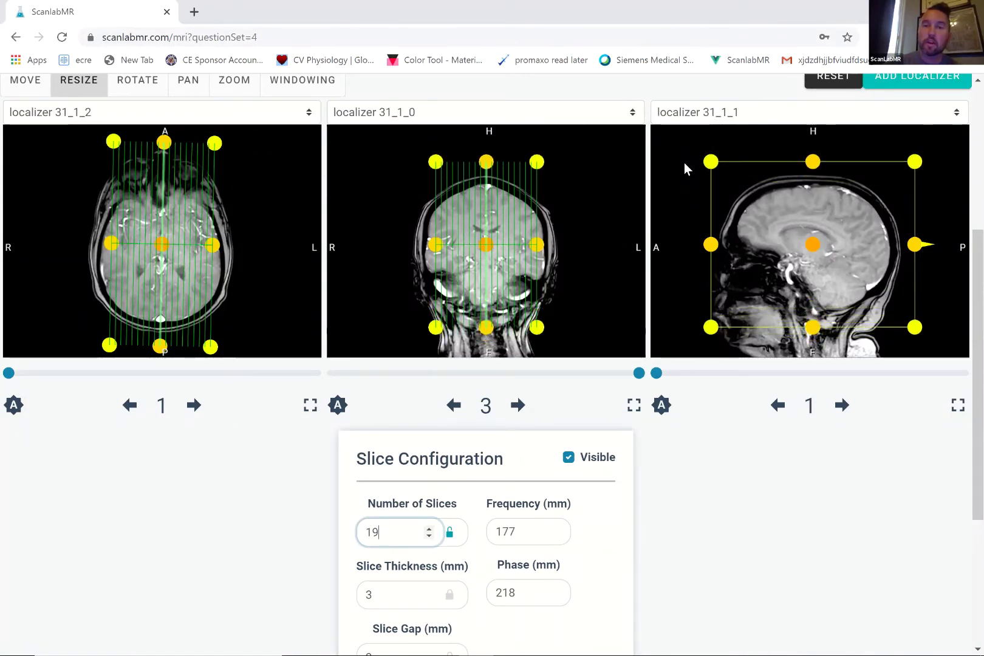
{"action": "key", "text": "Up"}
{"action": "key", "text": "Up"}
{"action": "key", "text": "Up"}
{"action": "key", "text": "Up"}
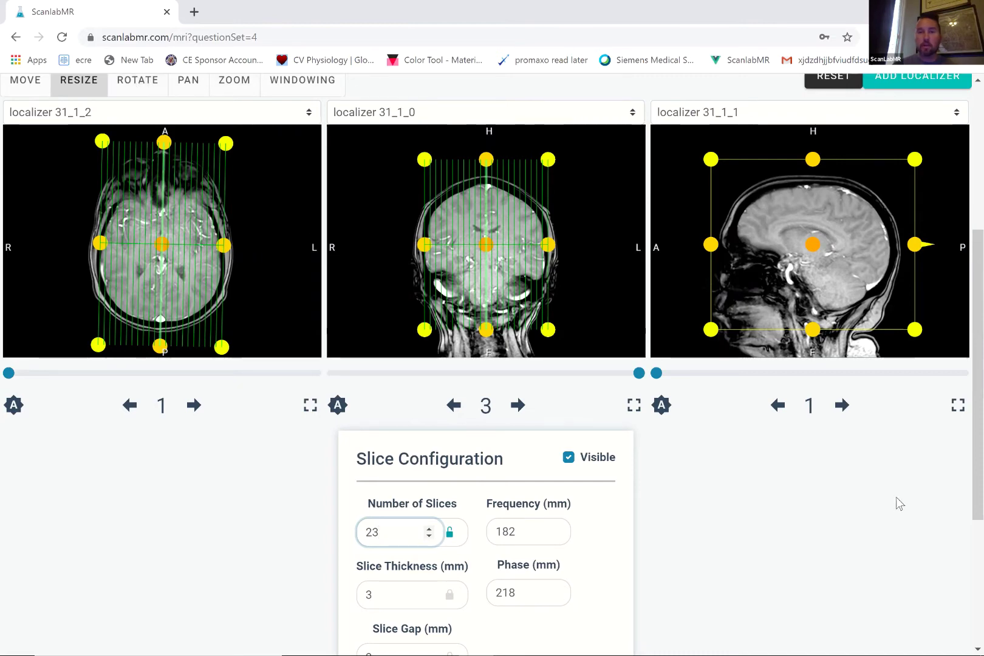
Step: Activate the Rotate tool and try a very slight rotation of the slice group by its upper corner on the coronal view
{"action": "scroll", "coordinate": [639, 322], "scroll_direction": "up", "scroll_amount": 3}
{"action": "scroll", "coordinate": [673, 198], "scroll_direction": "down", "scroll_amount": 3}
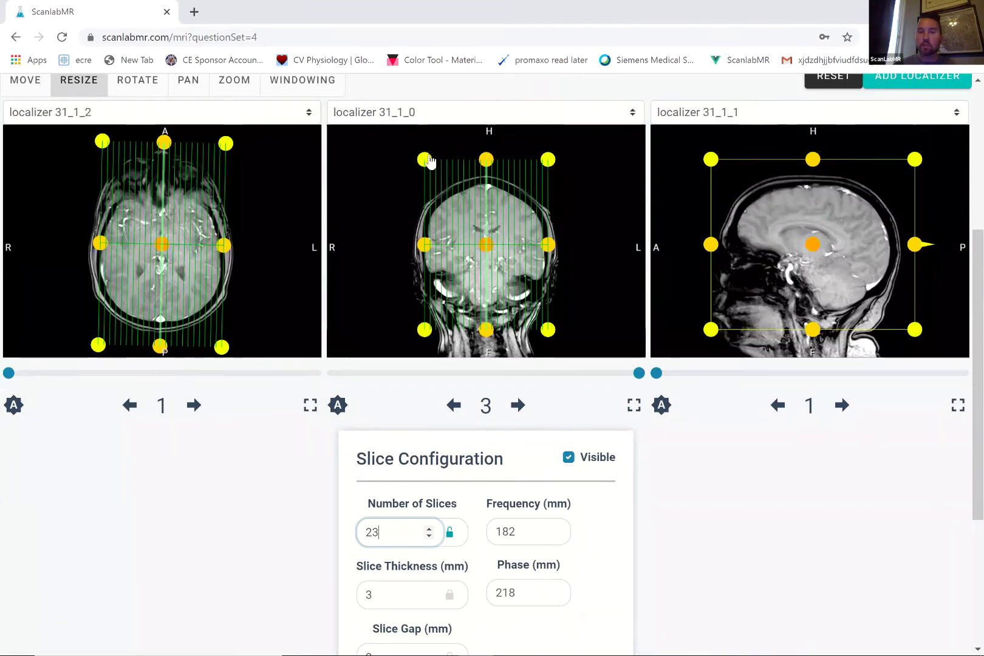
{"action": "key", "text": "r"}
{"action": "mouse_move", "coordinate": [423, 161]}
{"action": "left_mouse_down"}
{"action": "mouse_move", "coordinate": [407, 176]}
{"action": "mouse_move", "coordinate": [424, 161]}
{"action": "left_mouse_up"}
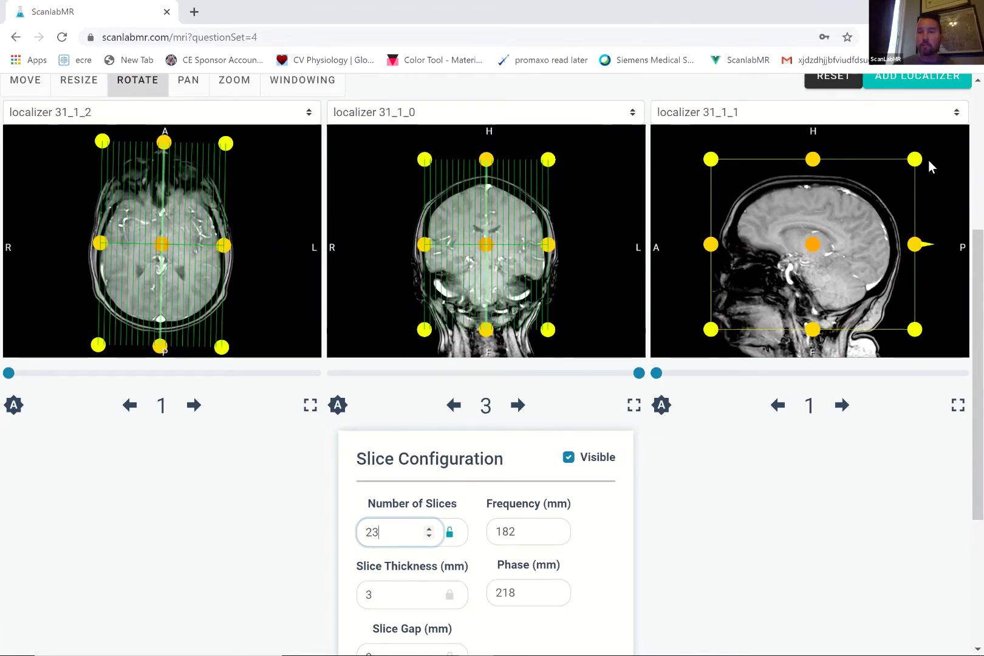
Step: Rotate the slice group very slightly on the sagittal view and check the Slice Configuration values
{"action": "mouse_move", "coordinate": [917, 167]}
{"action": "left_mouse_down"}
{"action": "mouse_move", "coordinate": [921, 196]}
{"action": "mouse_move", "coordinate": [914, 171]}
{"action": "left_mouse_up"}
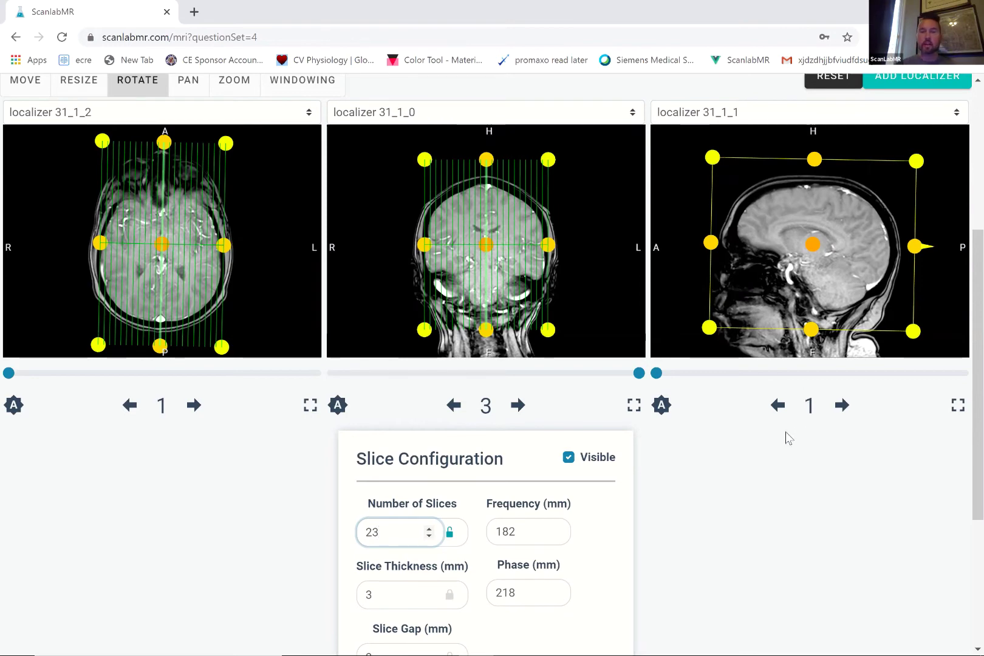
{"action": "scroll", "coordinate": [789, 437], "scroll_direction": "down", "scroll_amount": 2}
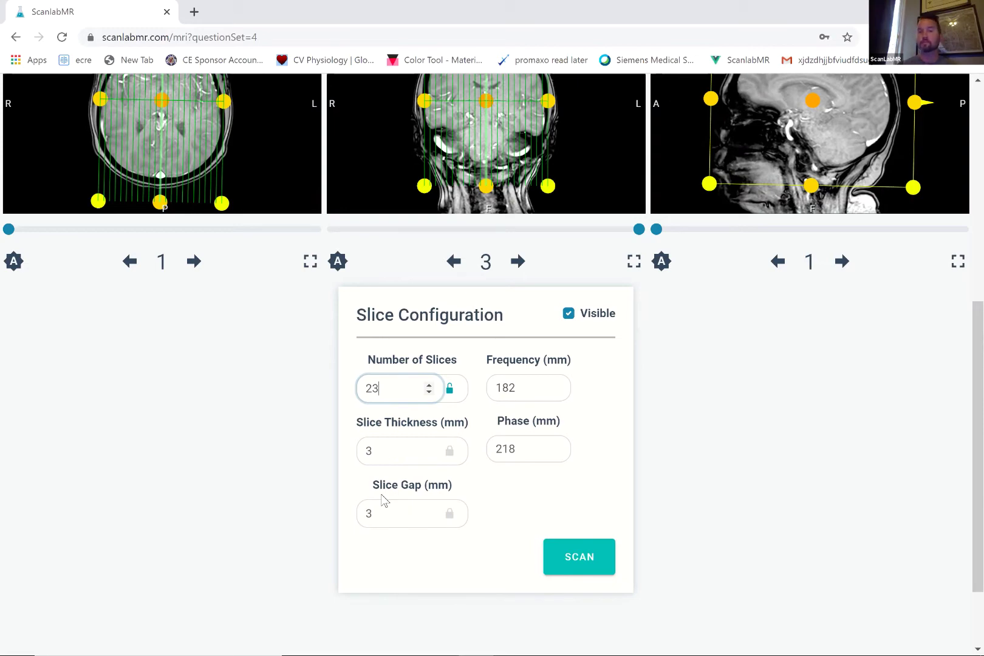
{"action": "scroll", "coordinate": [828, 505], "scroll_direction": "up", "scroll_amount": 3}
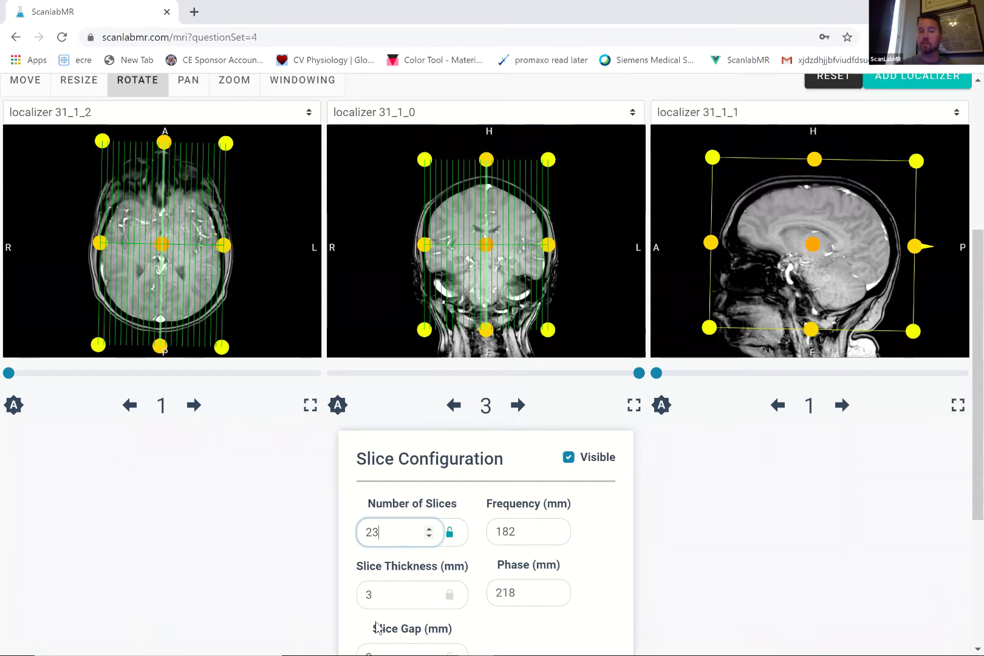
{"action": "scroll", "coordinate": [382, 626], "scroll_direction": "down", "scroll_amount": 3}
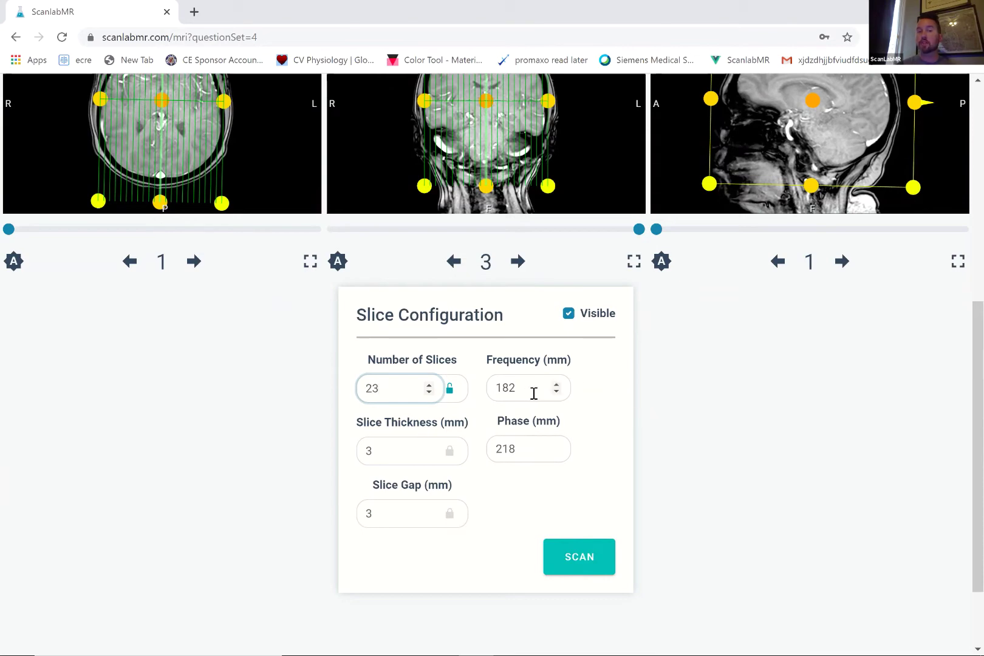
{"action": "scroll", "coordinate": [739, 435], "scroll_direction": "up", "scroll_amount": 2}
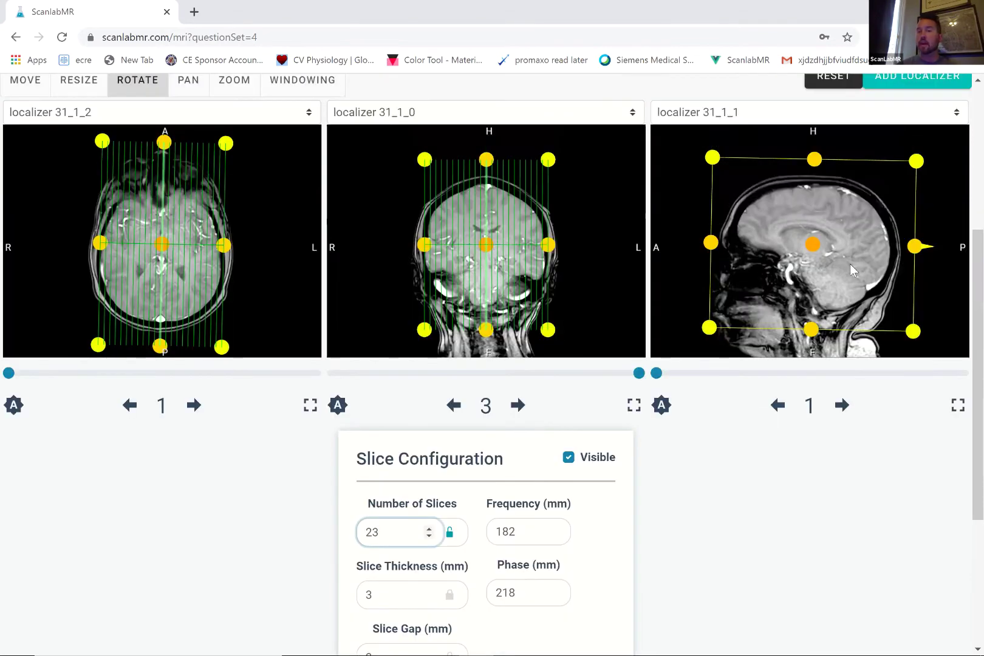
Step: Shift the slice group slightly forward on the sagittal view and enlarge it to 236 mm frequency by 313 mm phase
{"action": "left_click_drag", "start_coordinate": [911, 248], "coordinate": [906, 246]}
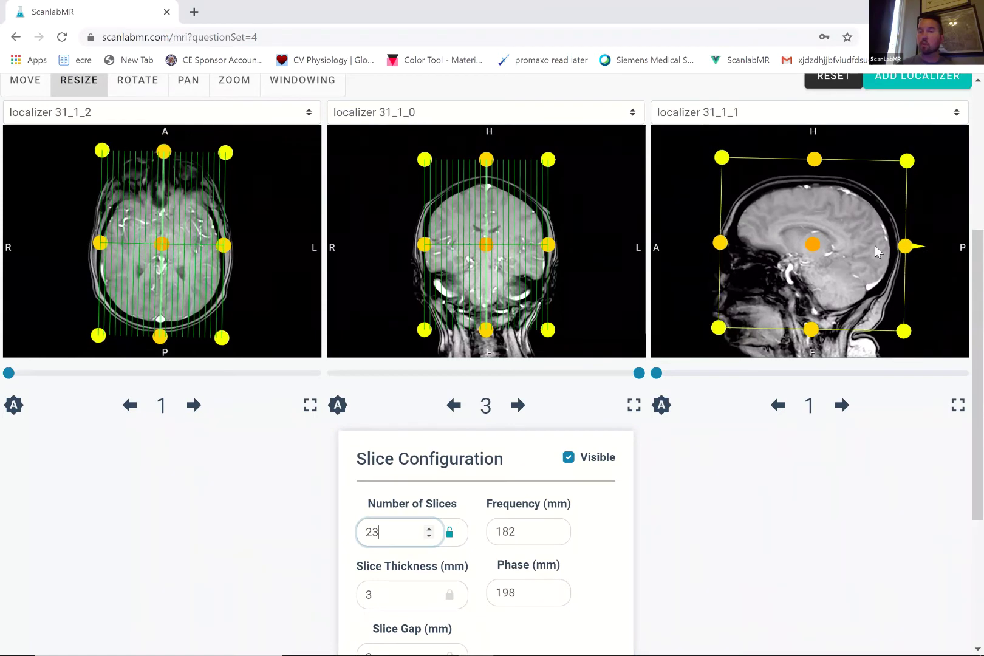
{"action": "left_click_drag", "start_coordinate": [811, 253], "coordinate": [810, 247]}
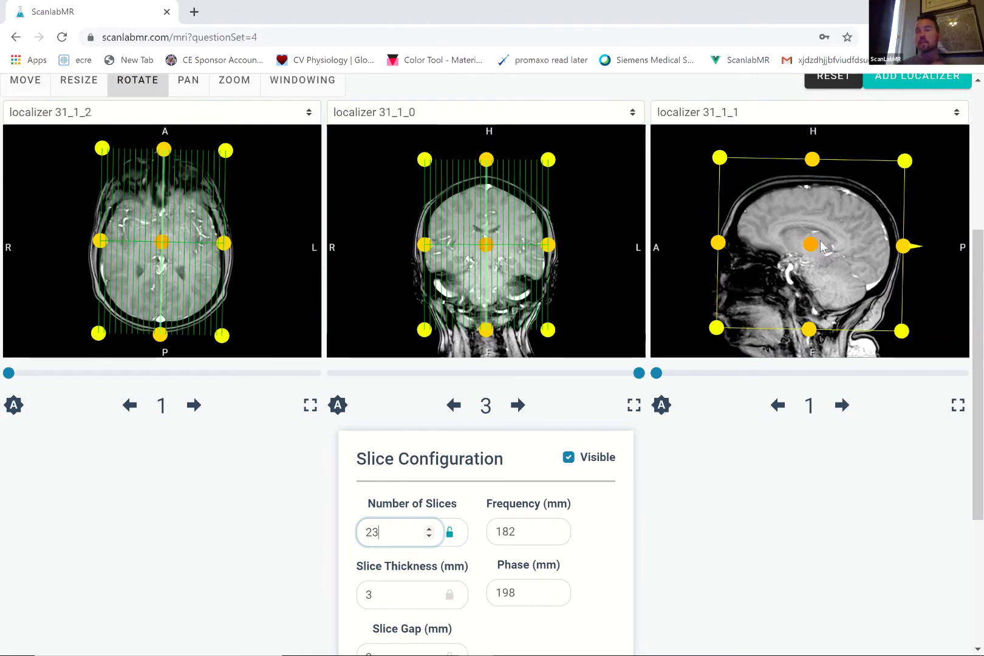
{"action": "left_click_drag", "start_coordinate": [718, 243], "coordinate": [665, 242]}
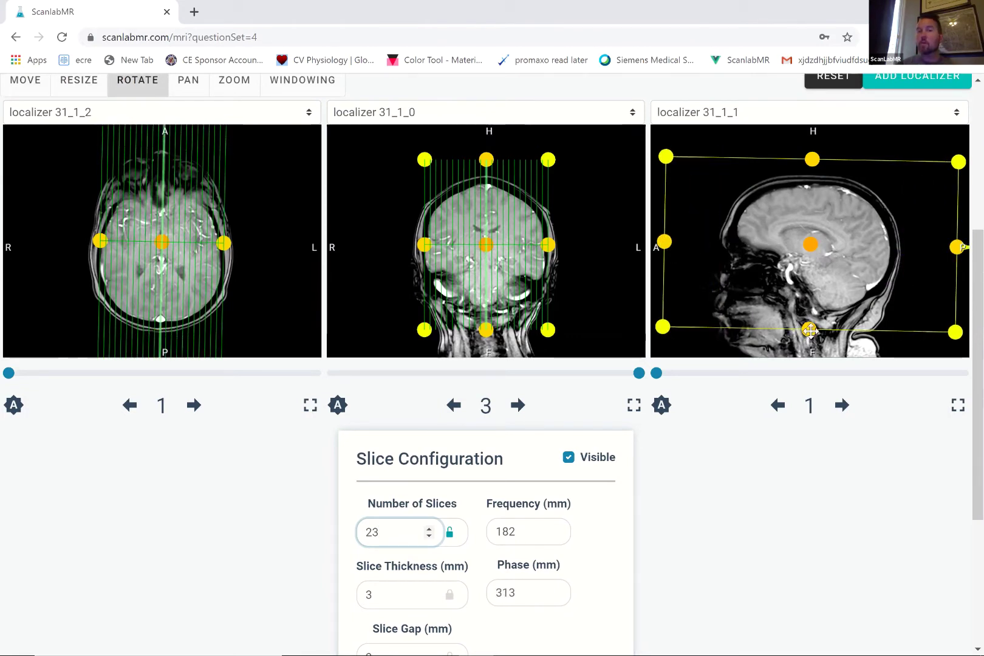
{"action": "mouse_move", "coordinate": [810, 330]}
{"action": "left_mouse_down"}
{"action": "mouse_move", "coordinate": [805, 376]}
{"action": "mouse_move", "coordinate": [845, 340]}
{"action": "mouse_move", "coordinate": [812, 342]}
{"action": "left_mouse_up"}
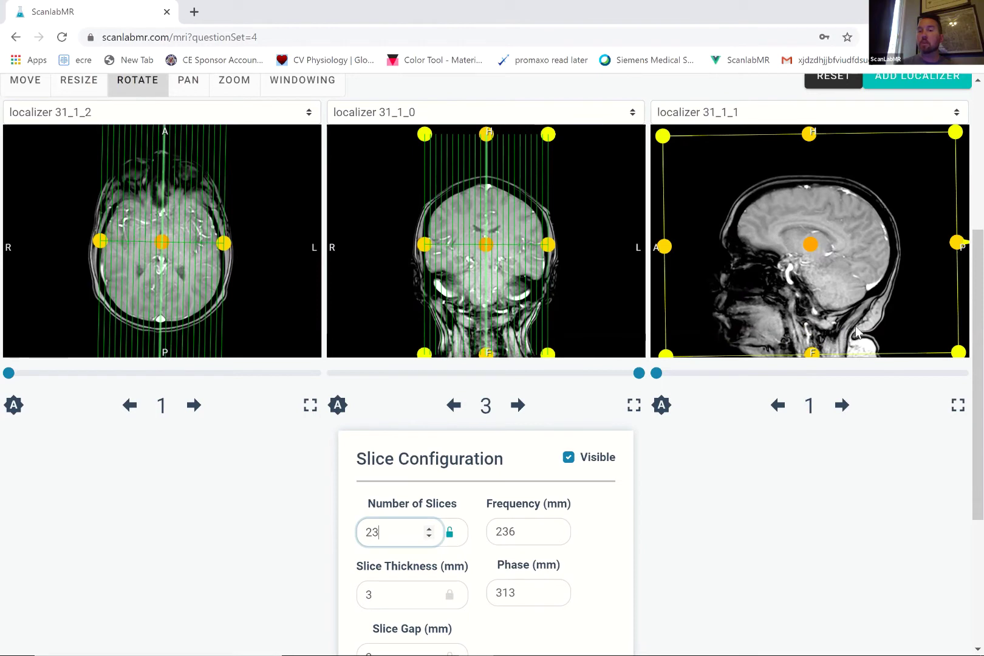
Step: Shrink the slice group on the sagittal view to 152 mm frequency by about 142 mm phase
{"action": "scroll", "coordinate": [857, 337], "scroll_direction": "down", "scroll_amount": 2}
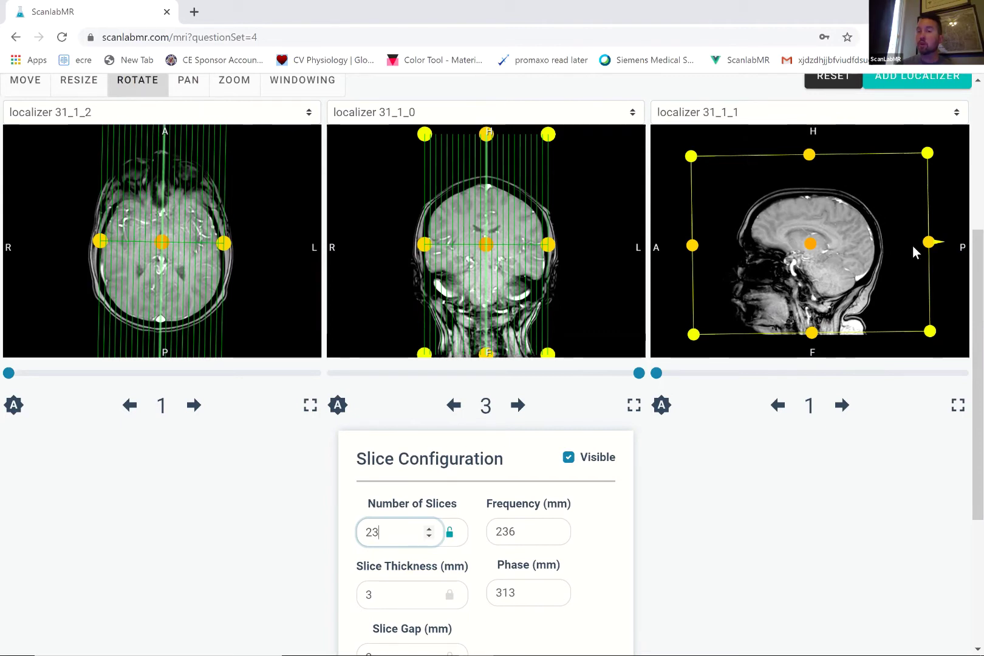
{"action": "left_click_drag", "start_coordinate": [895, 246], "coordinate": [845, 233]}
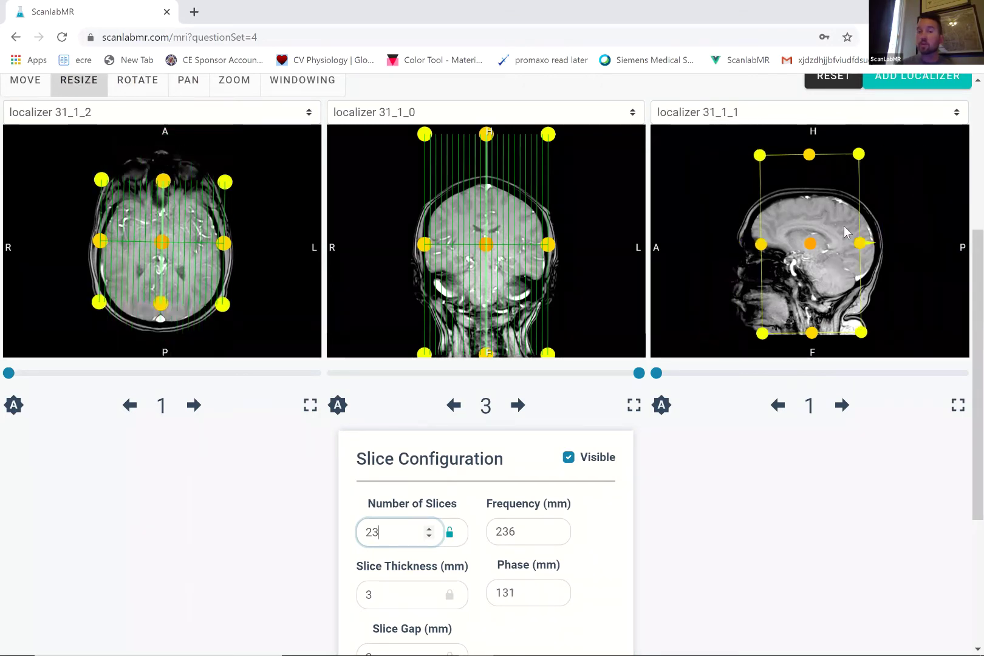
{"action": "left_click_drag", "start_coordinate": [809, 155], "coordinate": [811, 186]}
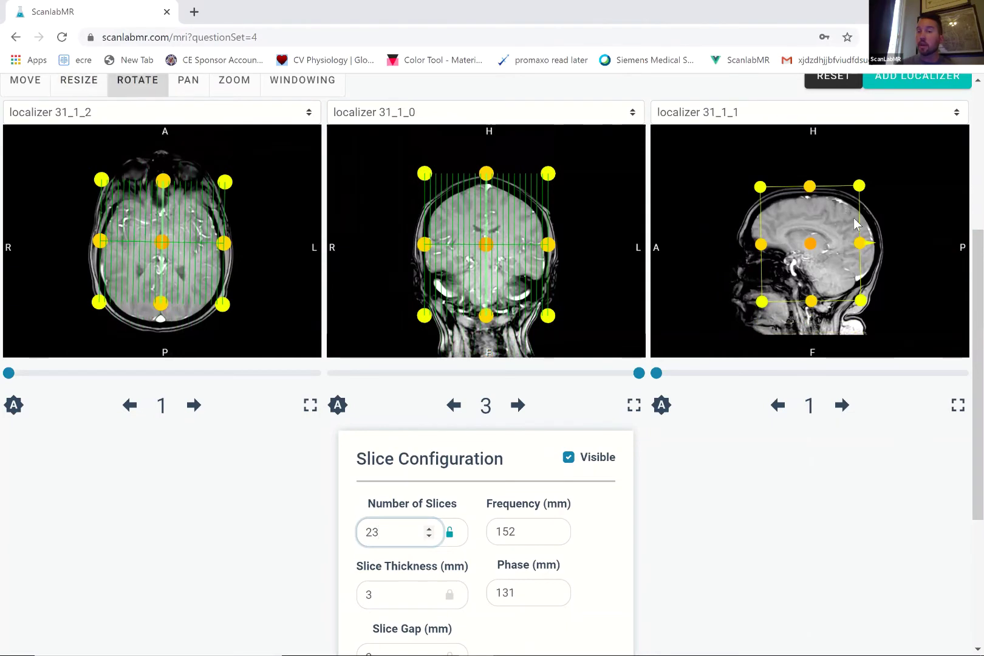
{"action": "left_click_drag", "start_coordinate": [859, 243], "coordinate": [864, 243]}
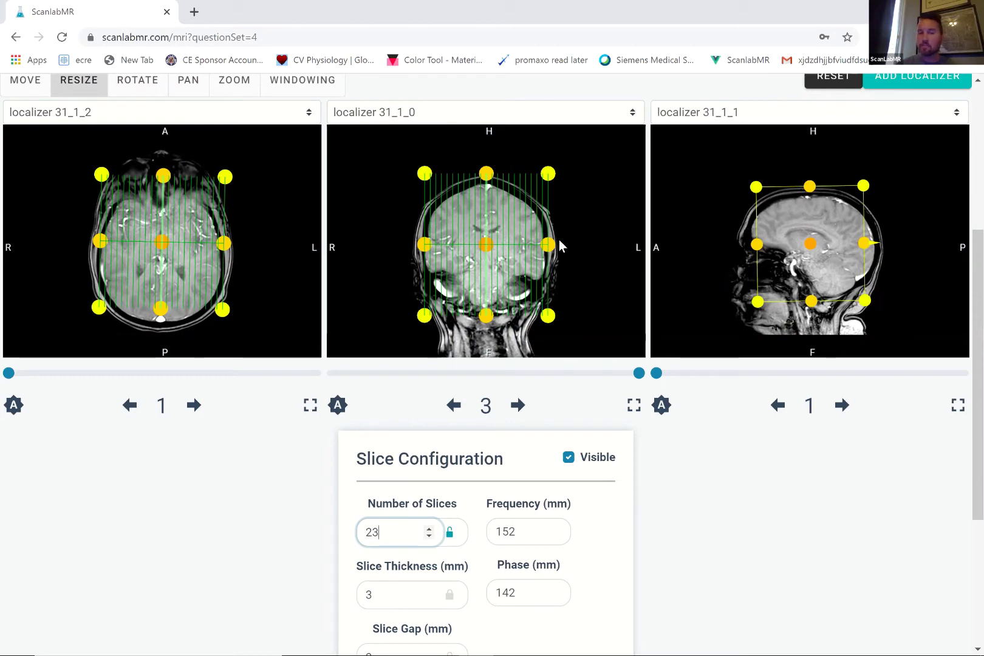
Step: Widen the slice group to 32 slices and narrow it on the coronal view down to 14 slices
{"action": "key", "text": "Up"}
{"action": "key", "text": "Up"}
{"action": "key", "text": "Up"}
{"action": "key", "text": "Up"}
{"action": "key", "text": "Up"}
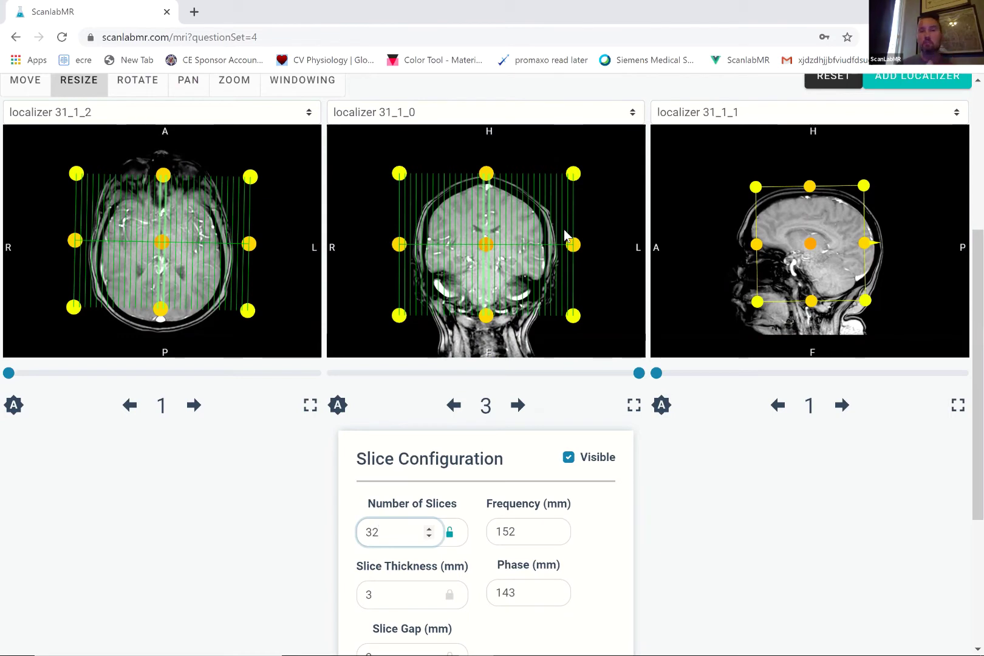
{"action": "left_click_drag", "start_coordinate": [573, 245], "coordinate": [522, 245]}
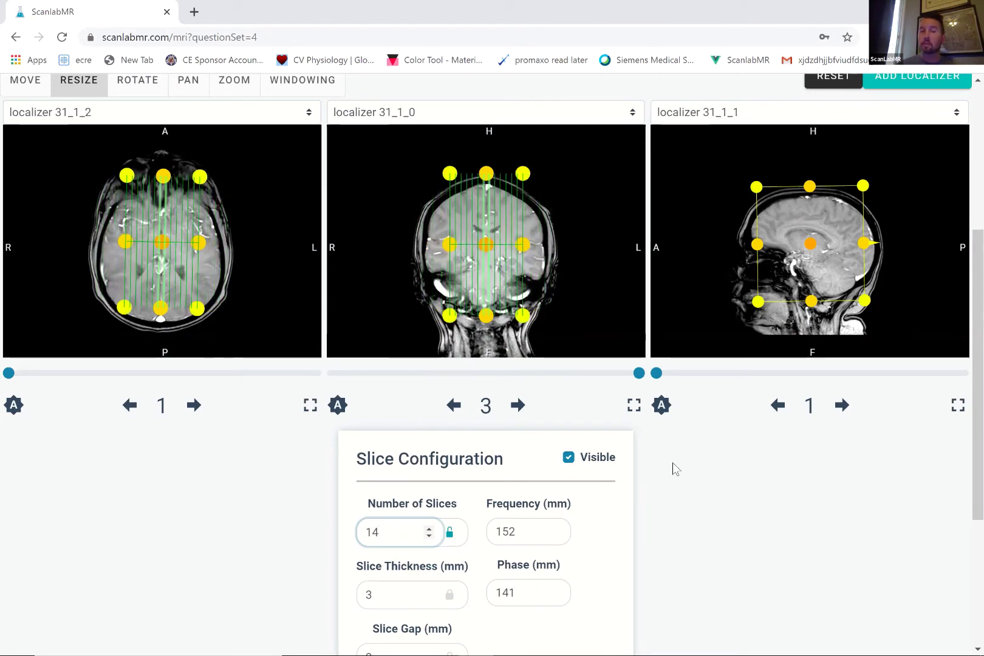
Step: Review the answer criteria and tilt the top of the slice group strongly toward the patient's left on the coronal view
{"action": "scroll", "coordinate": [742, 482], "scroll_direction": "up", "scroll_amount": 2}
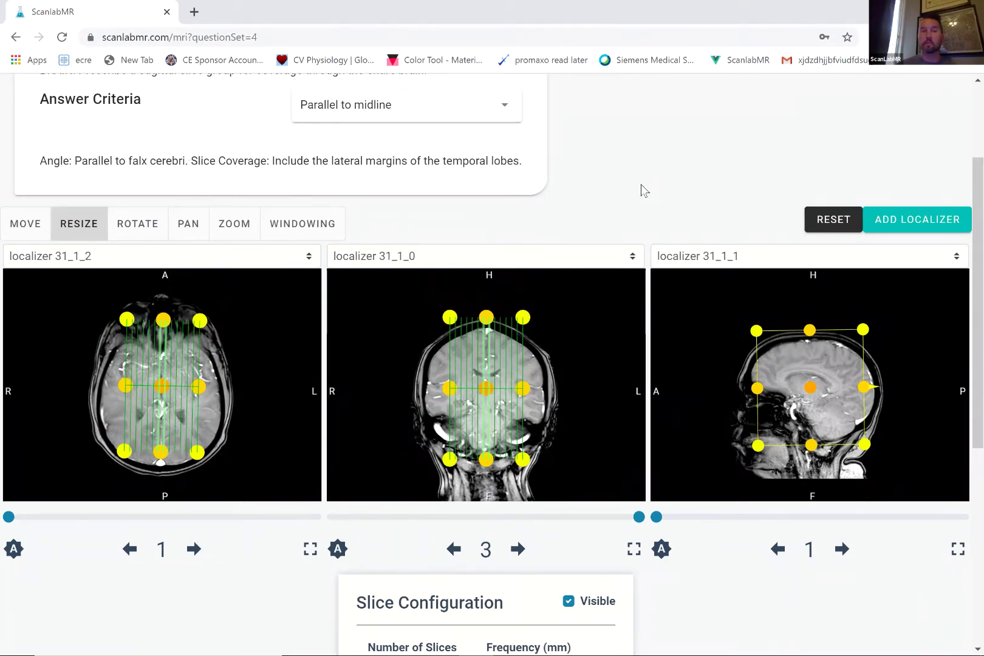
{"action": "scroll", "coordinate": [700, 316], "scroll_direction": "down", "scroll_amount": 4}
{"action": "scroll", "coordinate": [704, 322], "scroll_direction": "up", "scroll_amount": 2}
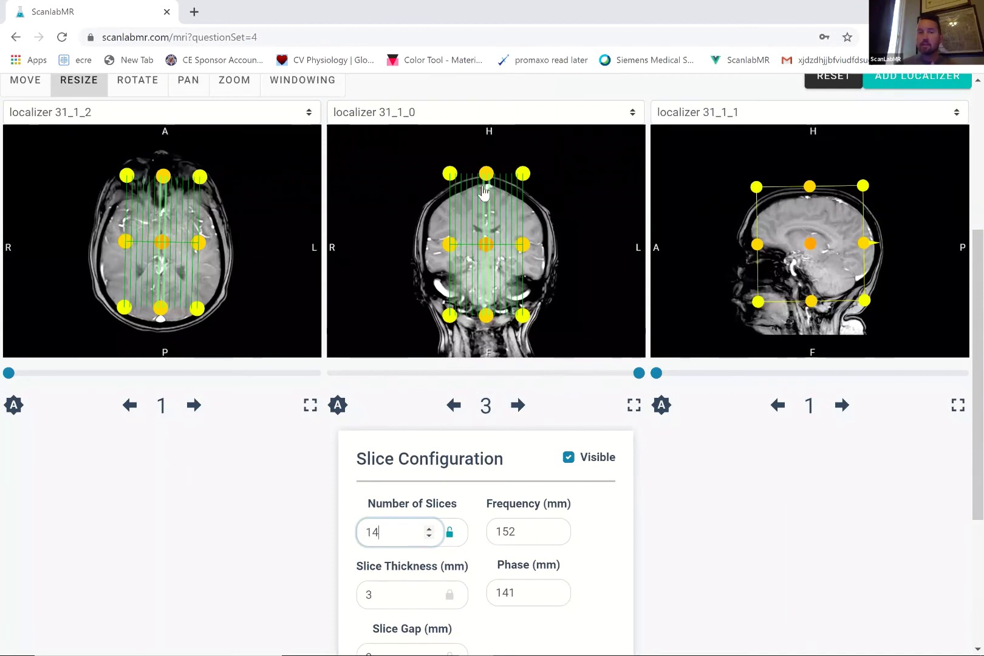
{"action": "mouse_move", "coordinate": [537, 186]}
{"action": "left_mouse_down"}
{"action": "mouse_move", "coordinate": [548, 209]}
{"action": "mouse_move", "coordinate": [553, 200]}
{"action": "left_mouse_up"}
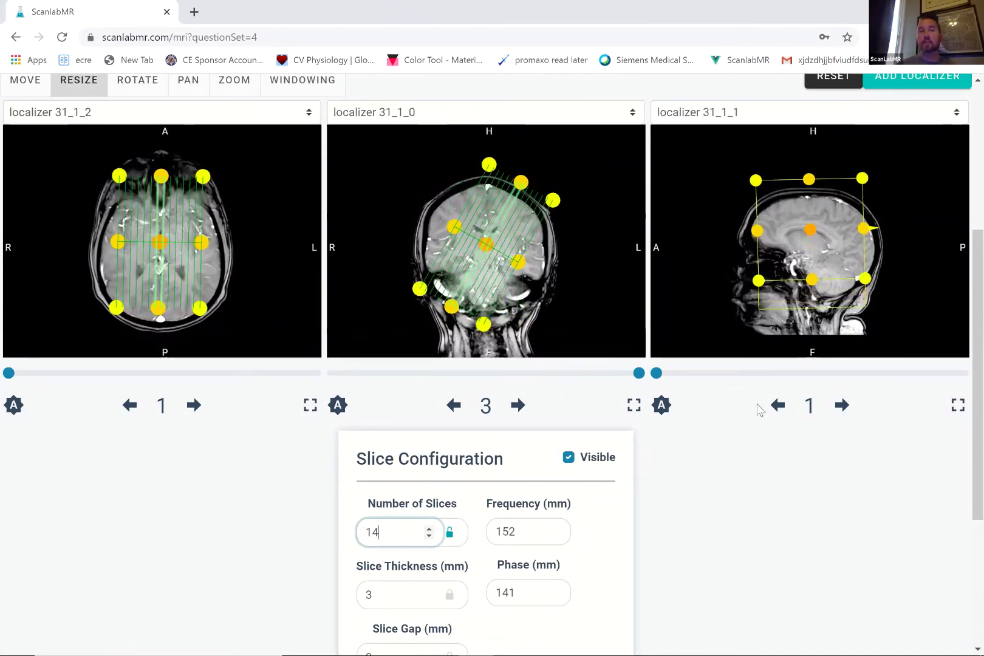
Step: Scan the tilted slice group and name the scan "sag (ish)"
{"action": "scroll", "coordinate": [757, 417], "scroll_direction": "down", "scroll_amount": 2}
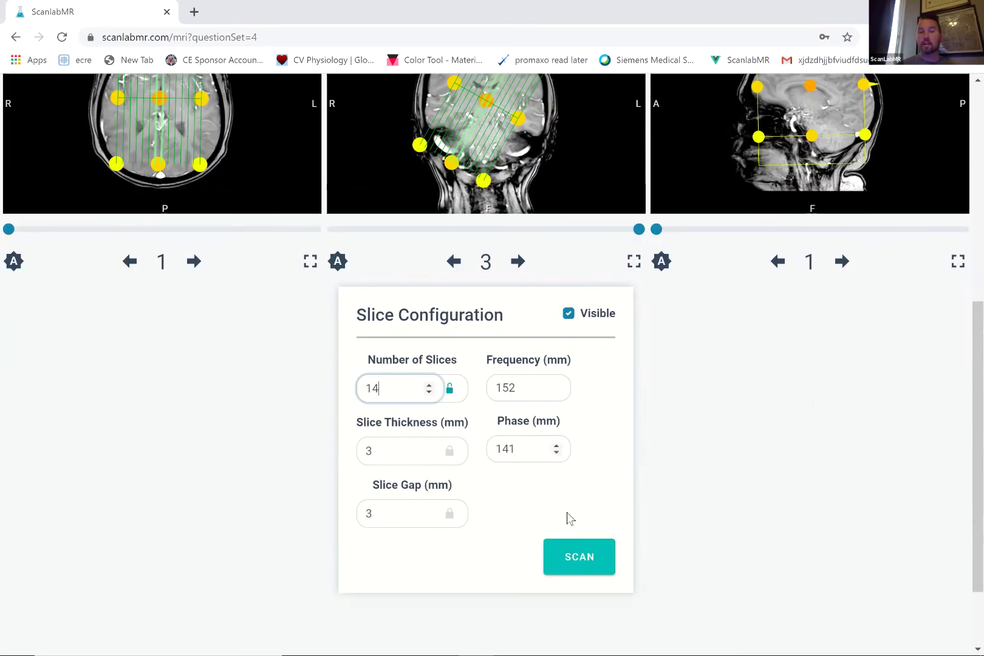
{"action": "left_click", "coordinate": [576, 558]}
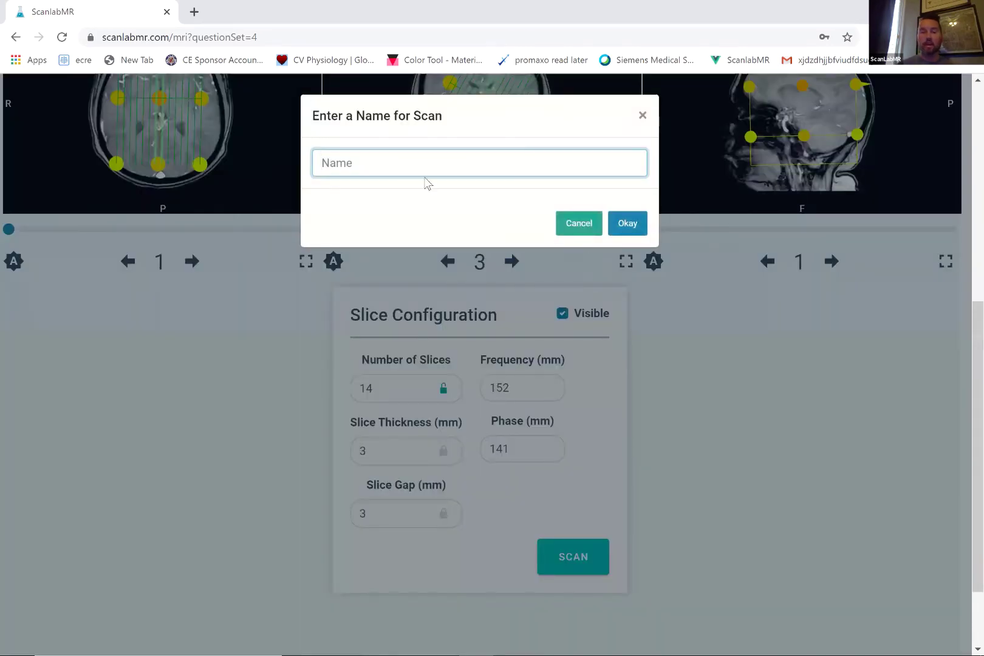
{"action": "type", "text": "sag"}
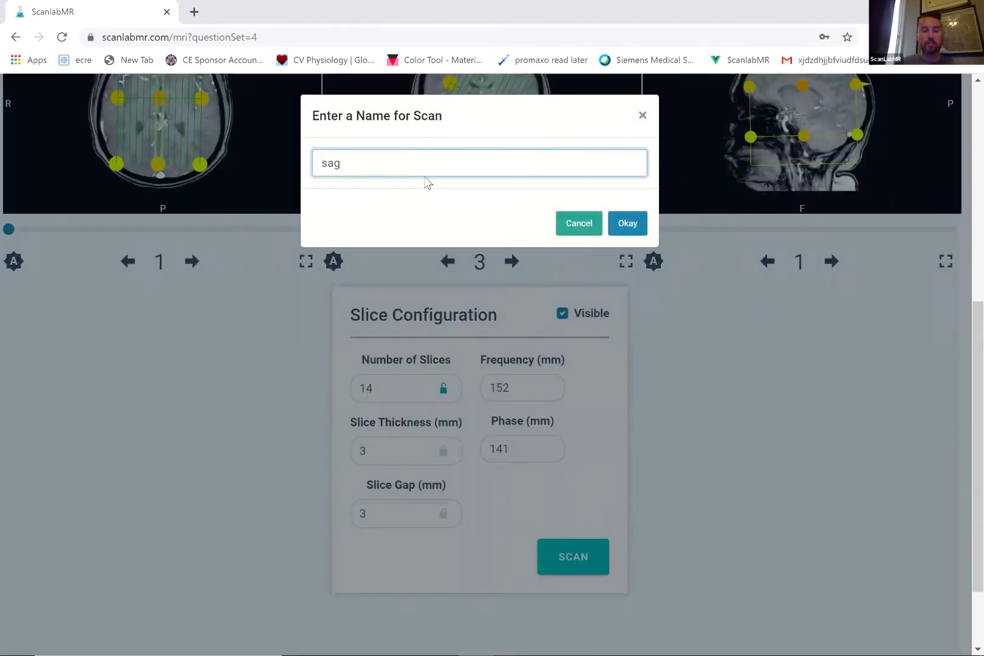
{"action": "type", "text": " (ish"}
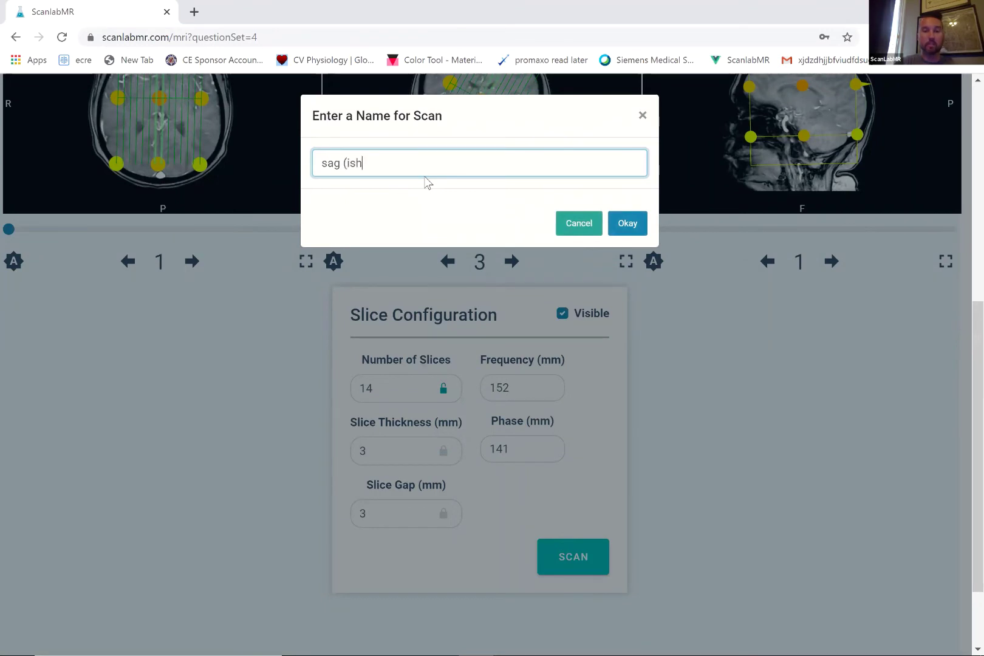
{"action": "type", "text": ")"}
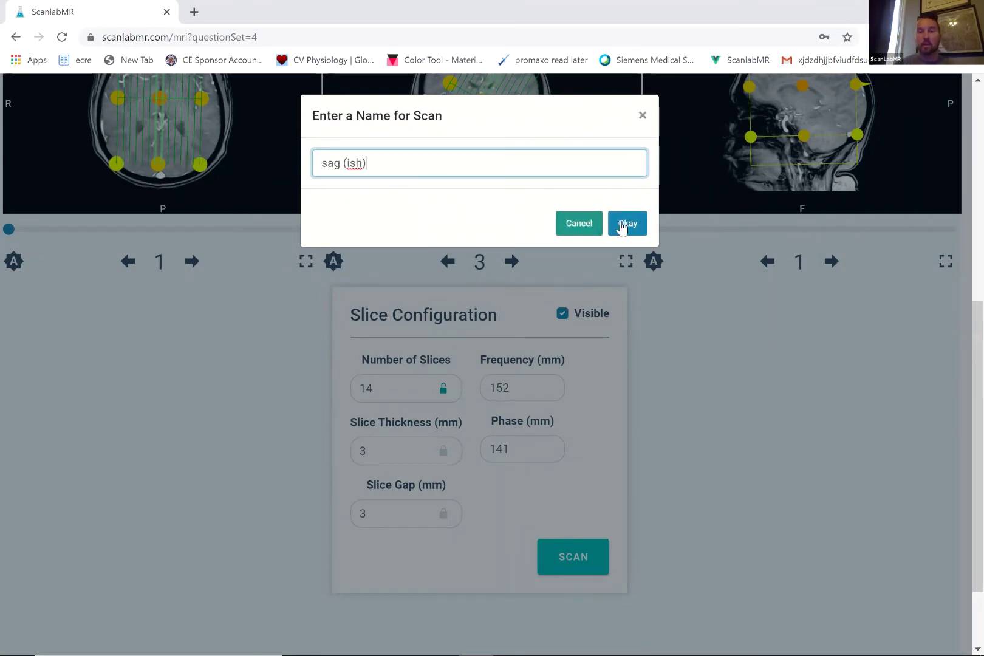
{"action": "left_click", "coordinate": [626, 223]}
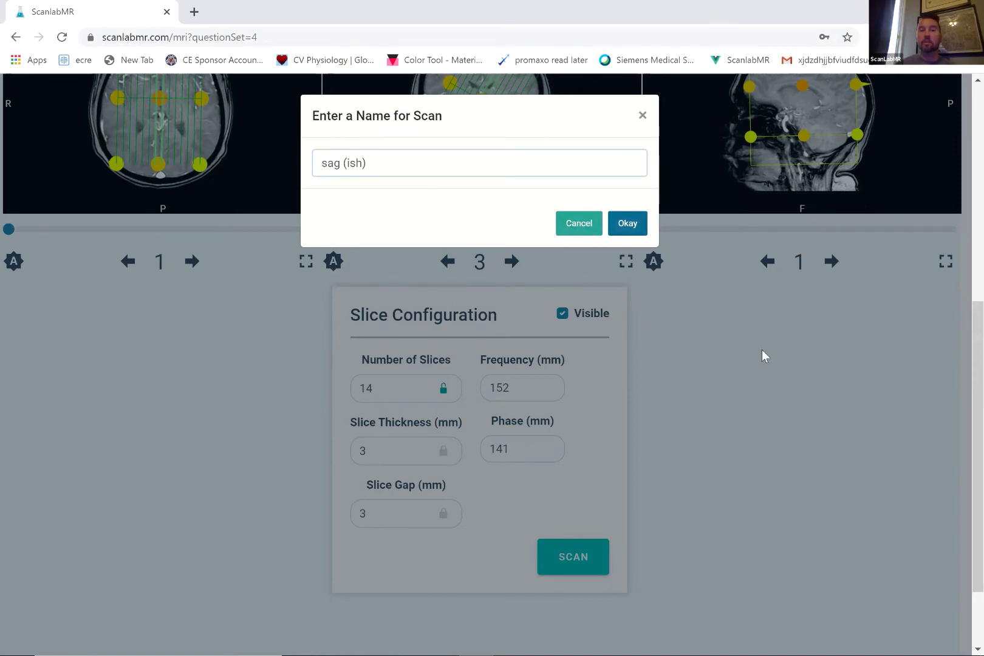
Step: Browse forward and back through the slices of the sag (ish) scan, stopping at slice 3
{"action": "scroll", "coordinate": [833, 209], "scroll_direction": "up", "scroll_amount": 3}
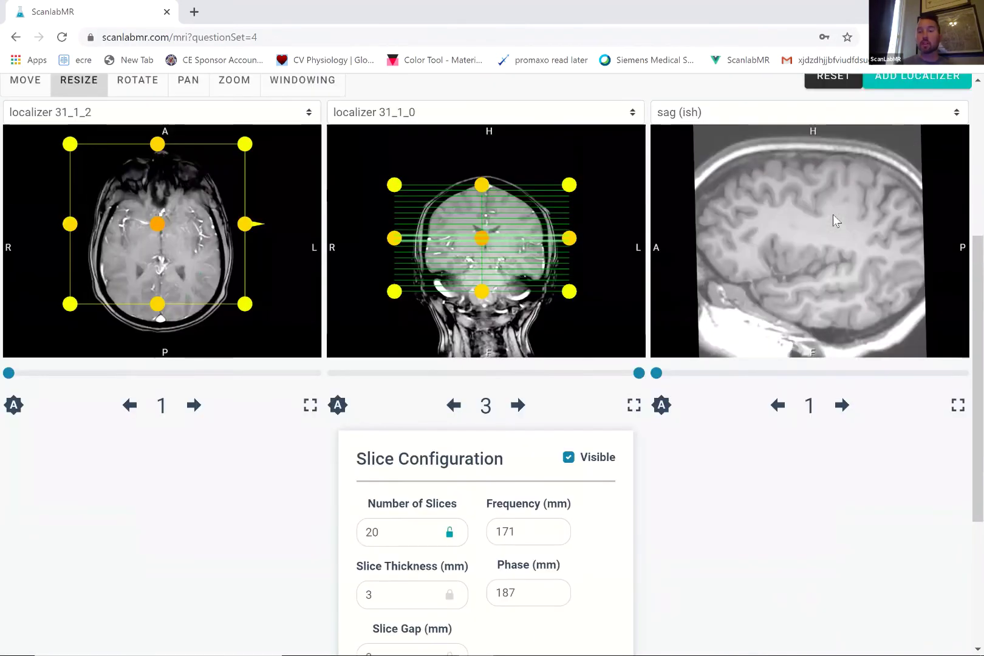
{"action": "scroll", "coordinate": [831, 219], "scroll_direction": "down", "scroll_amount": 8}
{"action": "scroll", "coordinate": [832, 219], "scroll_direction": "down", "scroll_amount": 4}
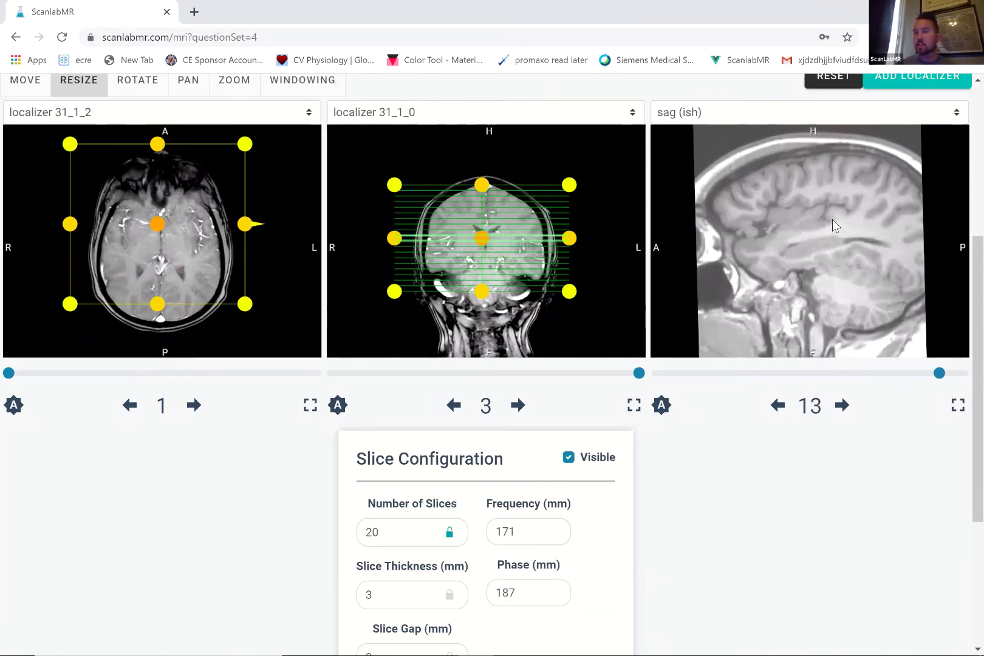
{"action": "scroll", "coordinate": [832, 220], "scroll_direction": "up", "scroll_amount": 8}
{"action": "scroll", "coordinate": [832, 220], "scroll_direction": "up", "scroll_amount": 2}
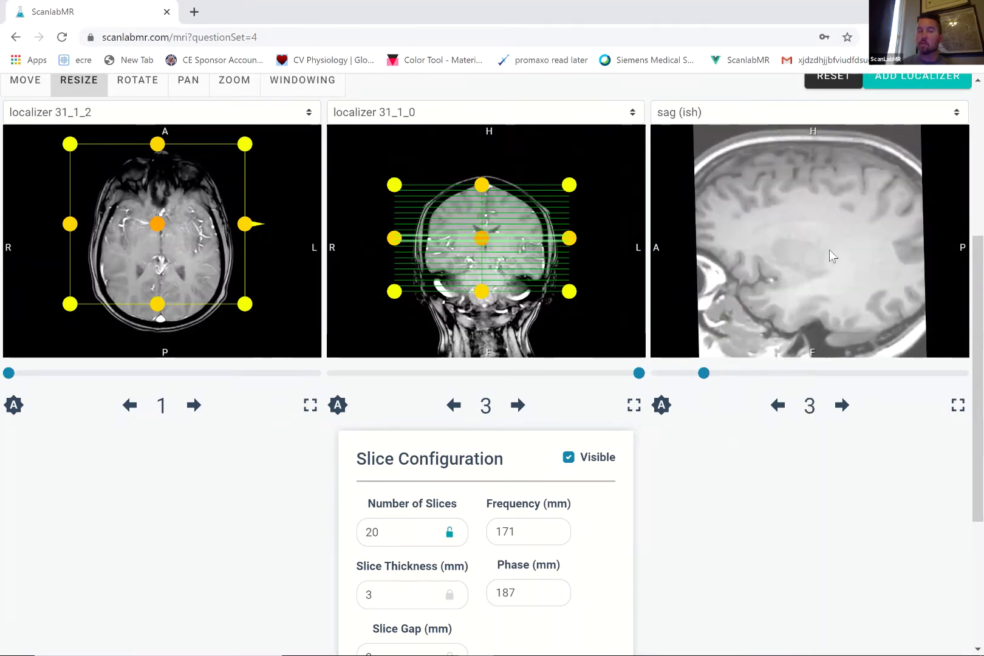
Step: Display the sag (ish) scan in the viewport that holds the coronal localizer 31_1_0
{"action": "left_click", "coordinate": [745, 116]}
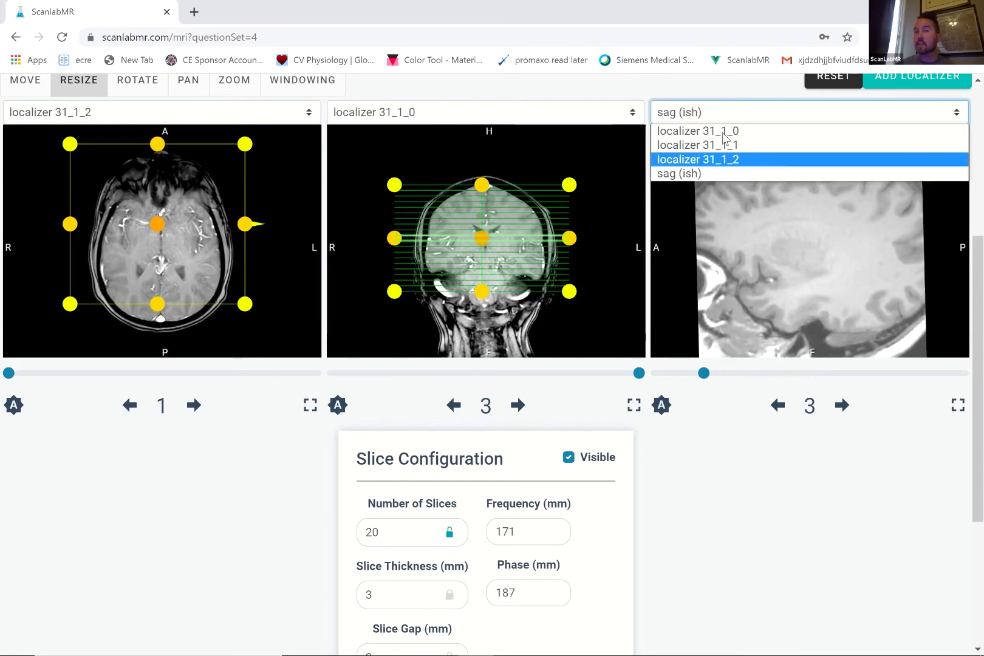
{"action": "left_click", "coordinate": [488, 116]}
{"action": "left_click", "coordinate": [405, 183]}
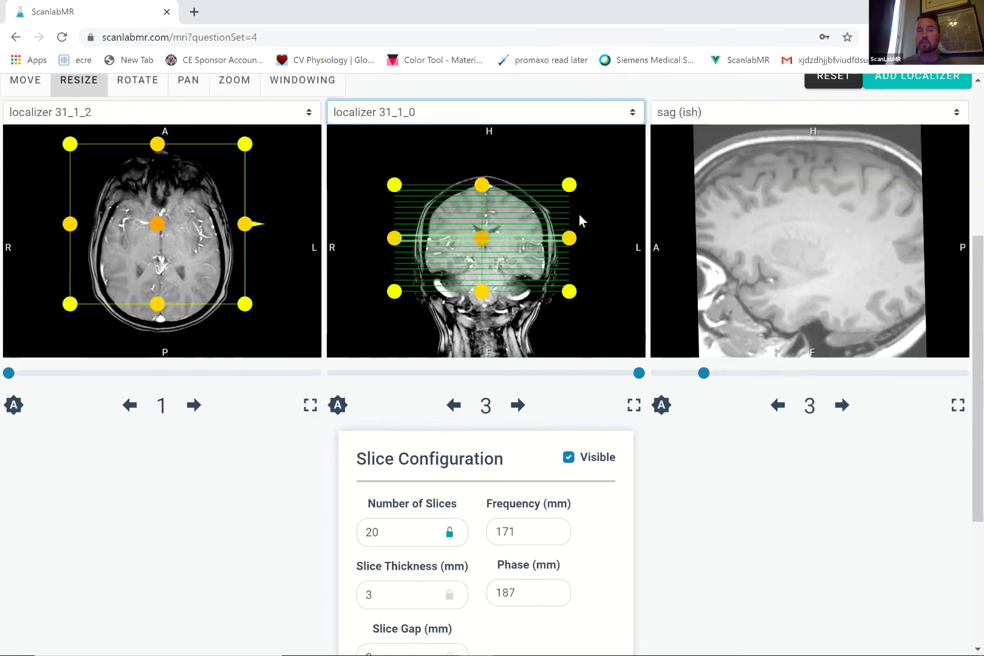
{"action": "key", "text": "Down"}
{"action": "key", "text": "Down"}
{"action": "key", "text": "Down"}
{"action": "left_click", "coordinate": [582, 117]}
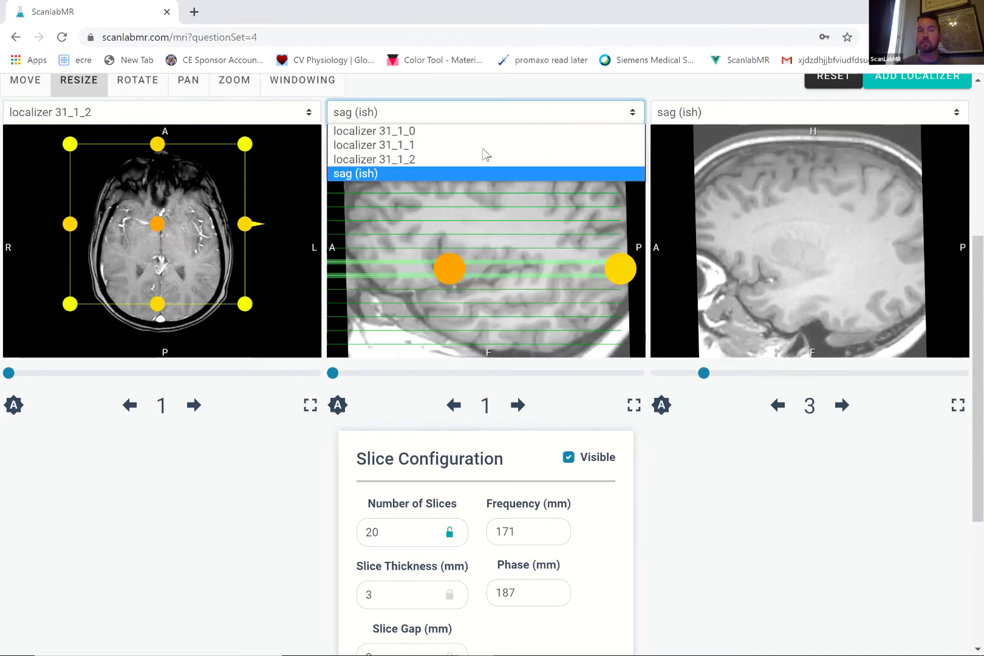
{"action": "key", "text": "Escape"}
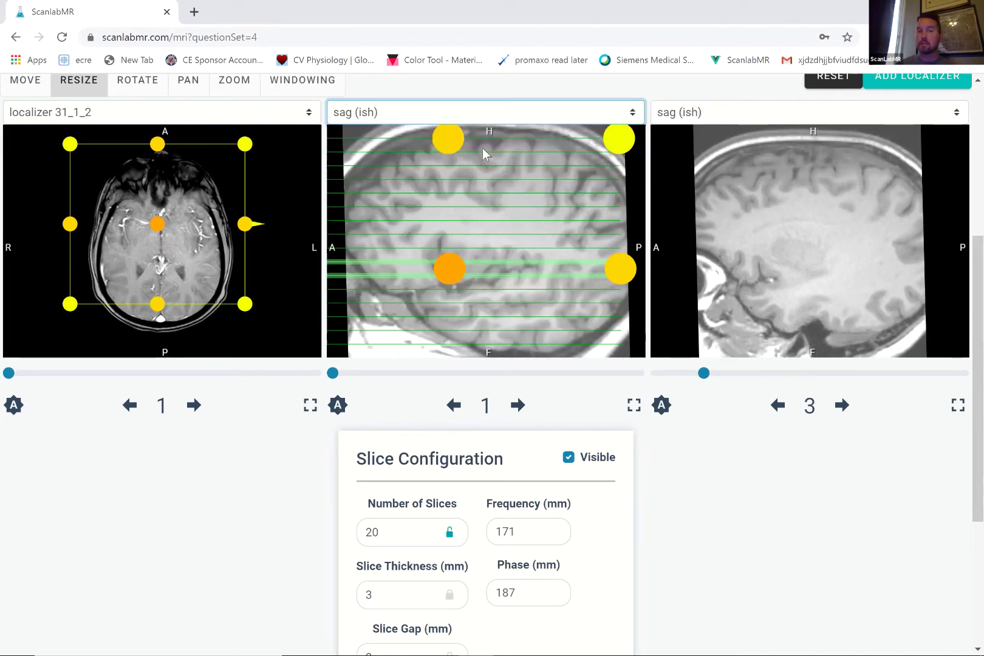
Step: Show localizers 31_1_1 and 31_1_2 in the same viewport and return it to localizer 31_1_0
{"action": "key", "text": "Up"}
{"action": "key", "text": "Up"}
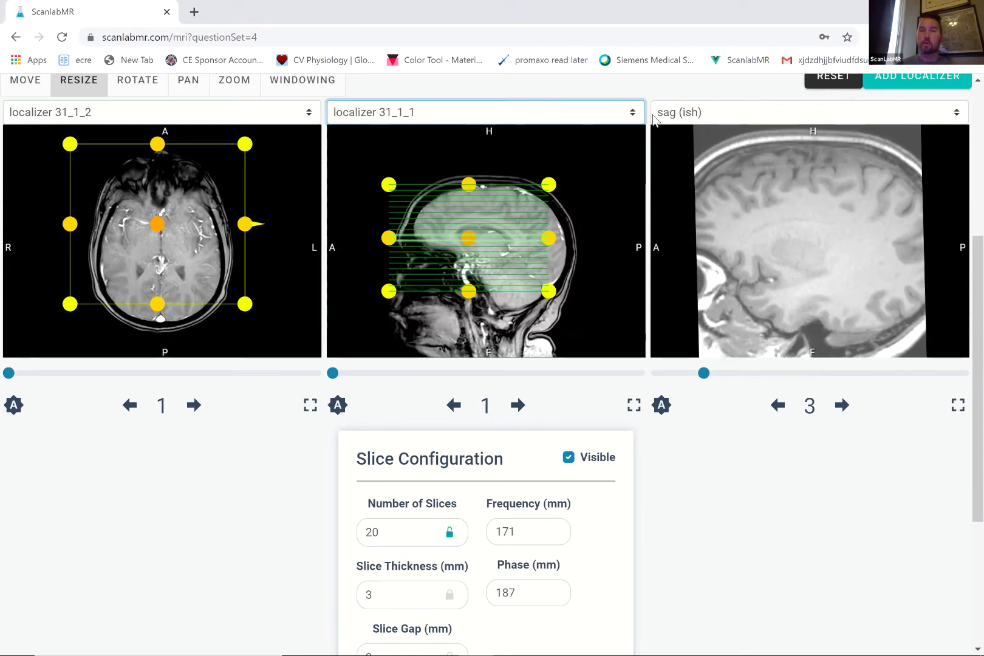
{"action": "left_click", "coordinate": [523, 115]}
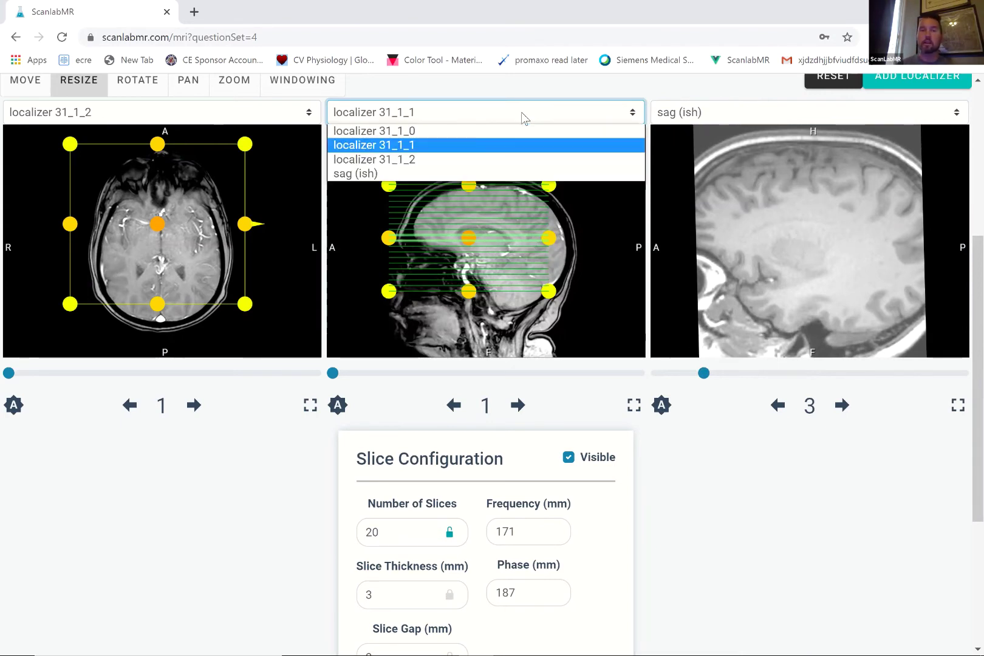
{"action": "left_click", "coordinate": [455, 160]}
{"action": "left_click", "coordinate": [490, 111]}
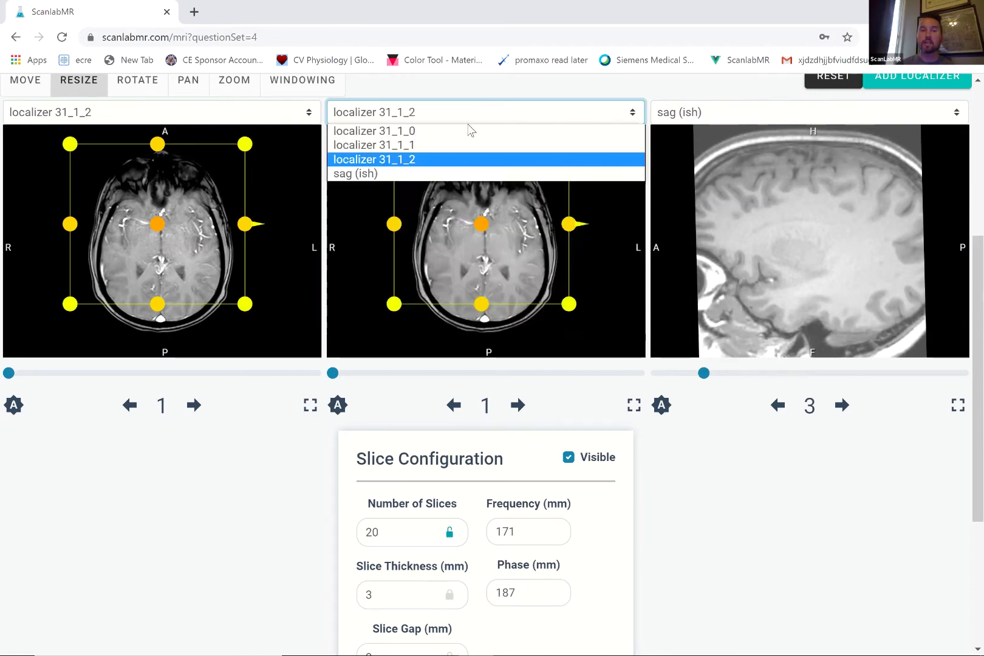
{"action": "left_click", "coordinate": [467, 131]}
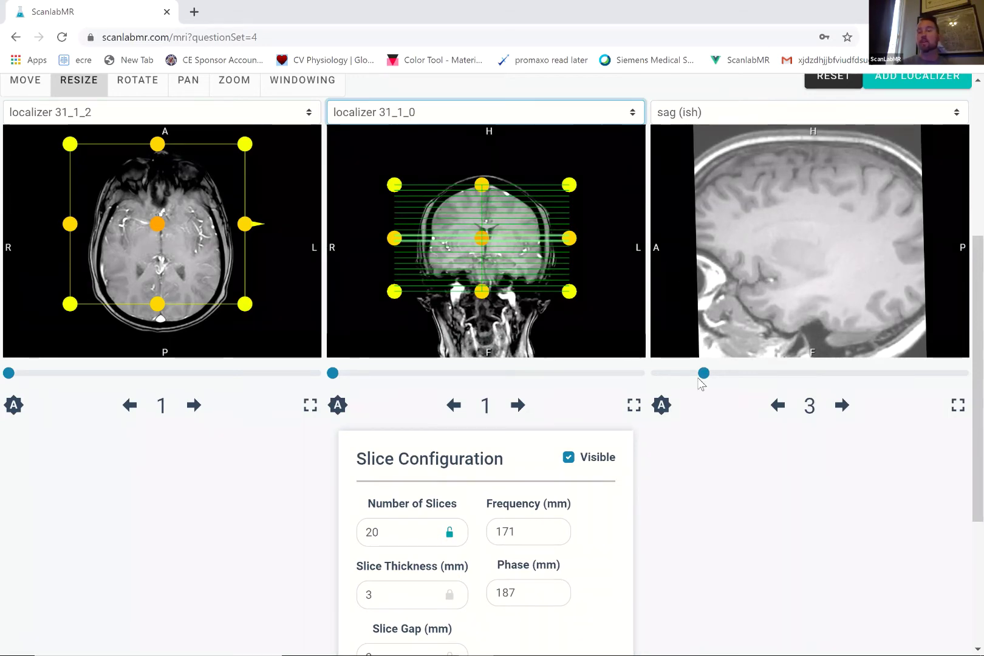
Step: Scan the axial slice group and name the scan "axial"
{"action": "scroll", "coordinate": [790, 565], "scroll_direction": "down", "scroll_amount": 4}
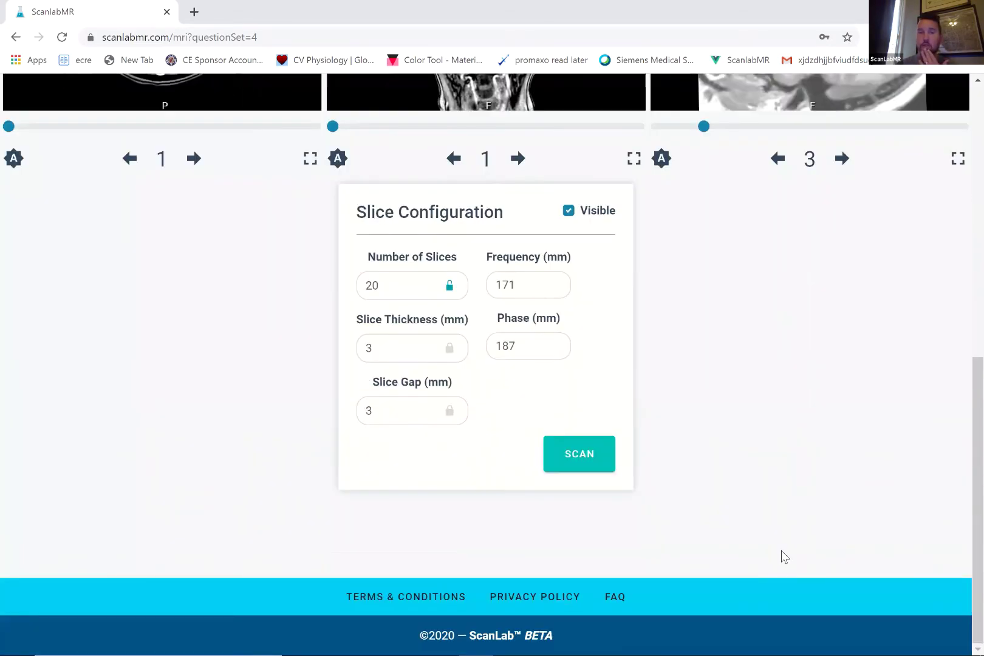
{"action": "scroll", "coordinate": [782, 556], "scroll_direction": "up", "scroll_amount": 2}
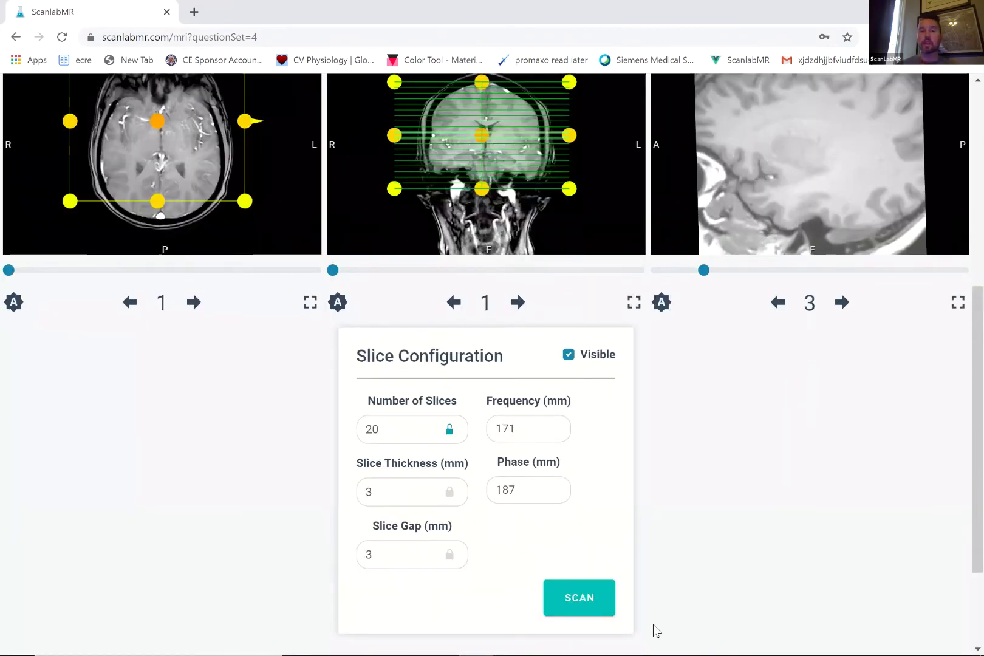
{"action": "left_click", "coordinate": [595, 608]}
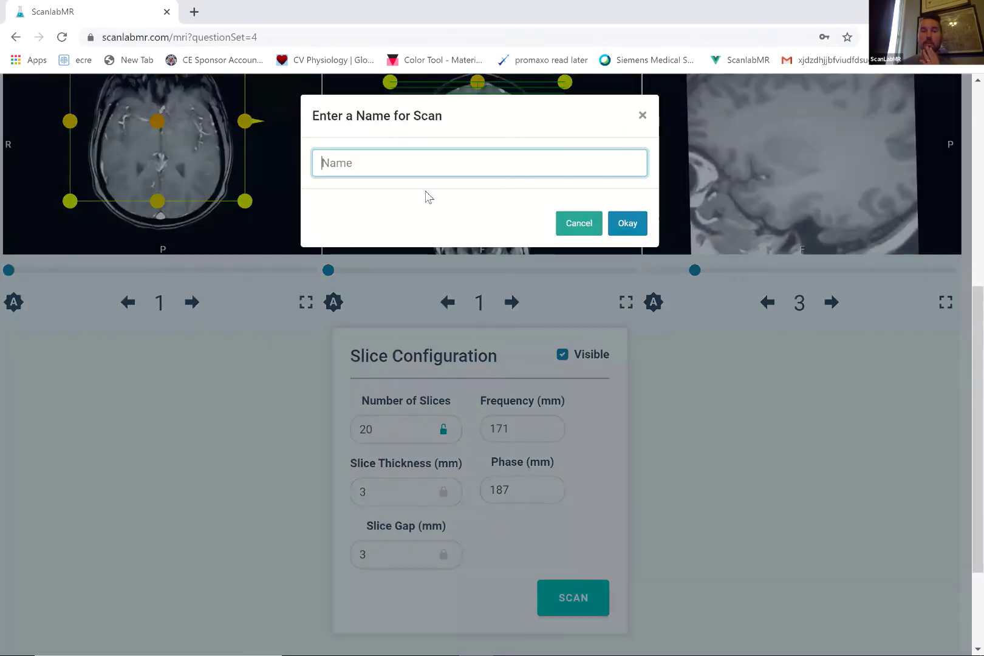
{"action": "type", "text": "axial"}
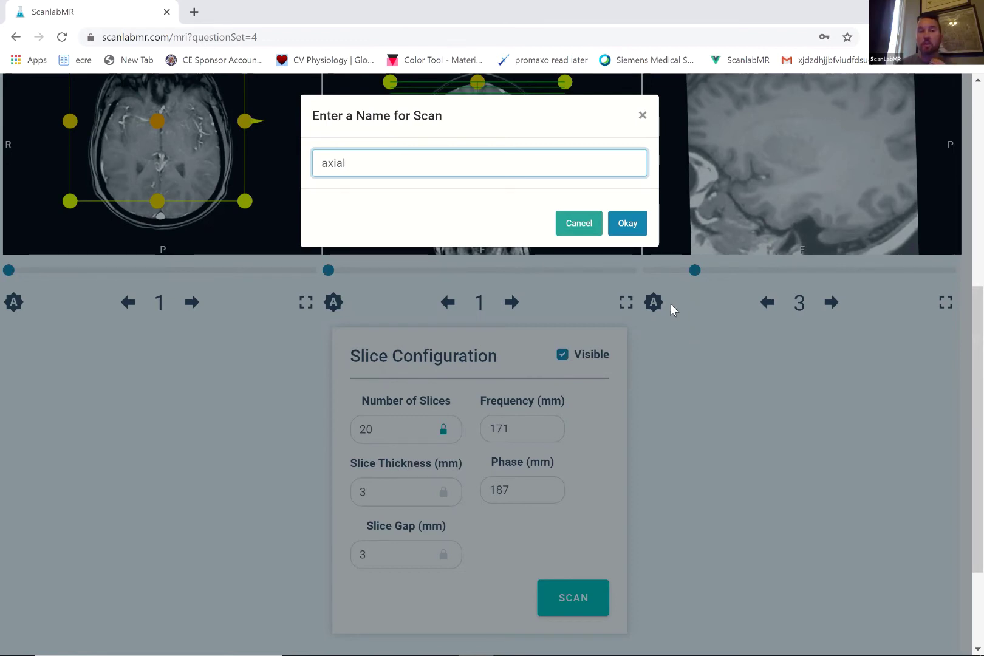
{"action": "left_click", "coordinate": [625, 224]}
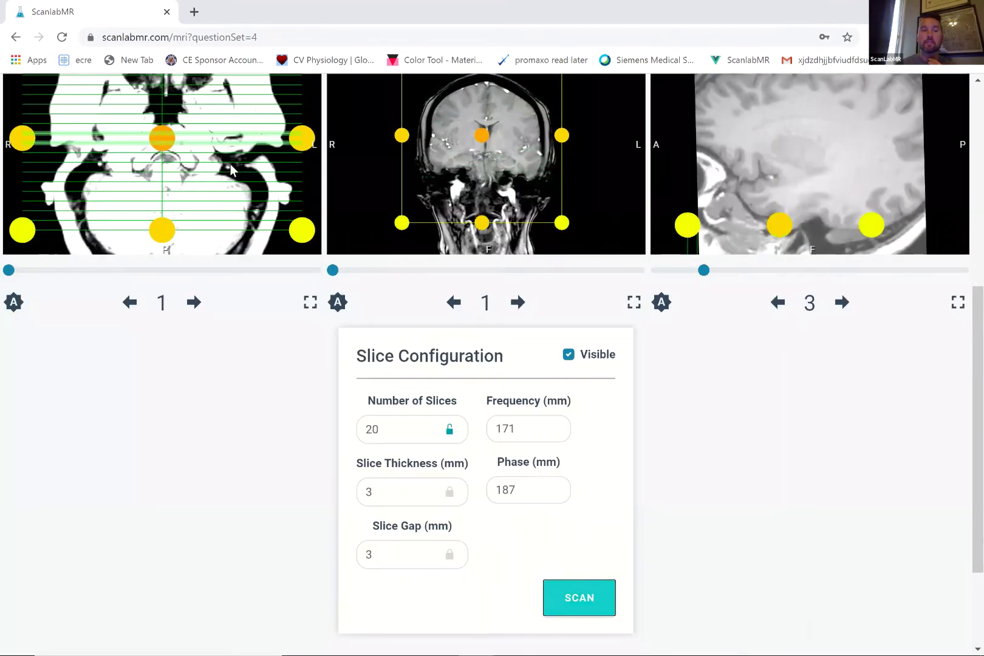
Step: Browse through the images of the axial scan and stop at slice 9
{"action": "scroll", "coordinate": [486, 426], "scroll_direction": "up", "scroll_amount": 2}
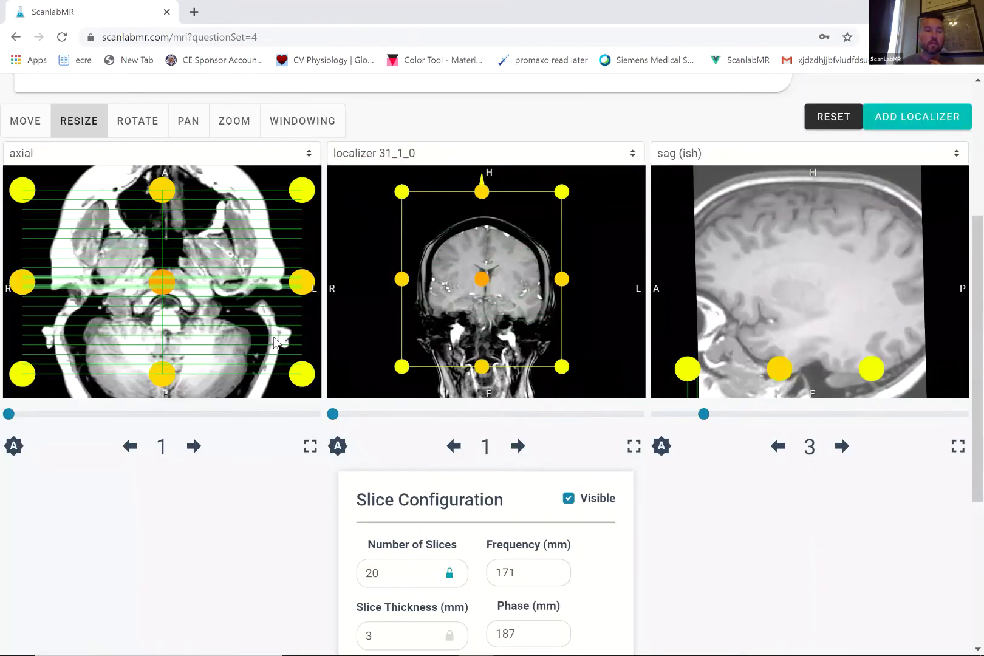
{"action": "scroll", "coordinate": [245, 326], "scroll_direction": "down", "scroll_amount": 1}
{"action": "scroll", "coordinate": [245, 326], "scroll_direction": "down", "scroll_amount": 7}
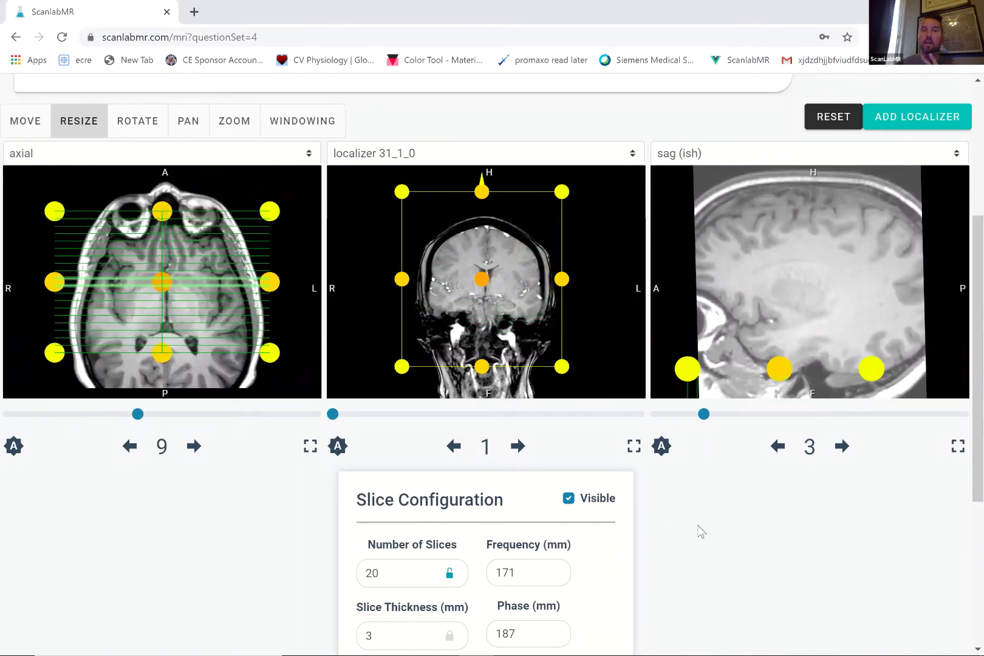
Step: Shift the coronal slice group slightly on localizer 31_1_0 and rotate it clockwise by about a quarter turn
{"action": "scroll", "coordinate": [706, 542], "scroll_direction": "down", "scroll_amount": 2}
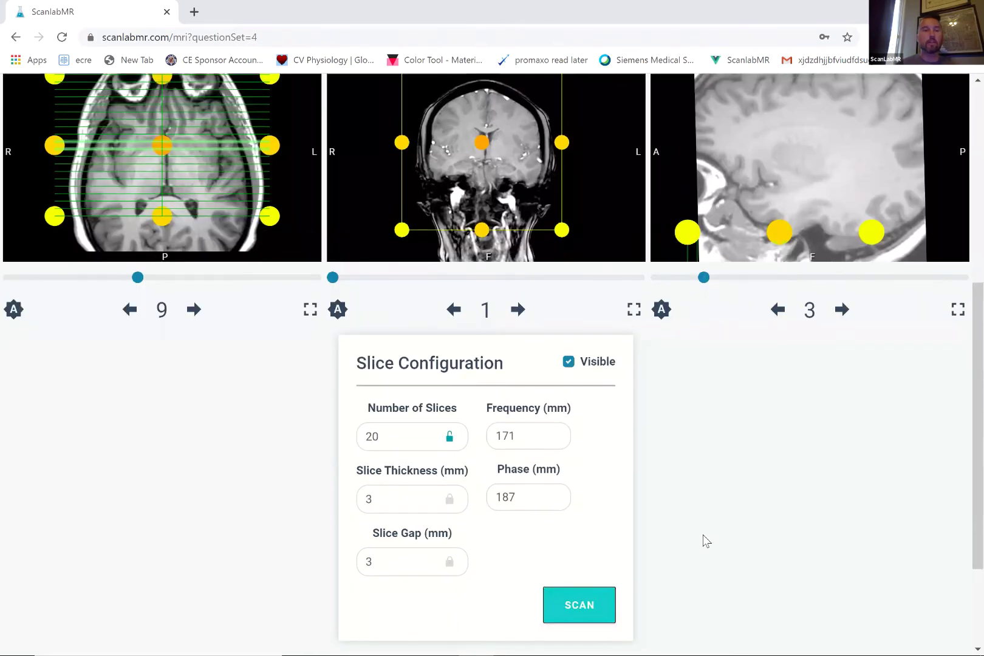
{"action": "scroll", "coordinate": [188, 152], "scroll_direction": "up", "scroll_amount": 4}
{"action": "scroll", "coordinate": [211, 164], "scroll_direction": "up", "scroll_amount": 2}
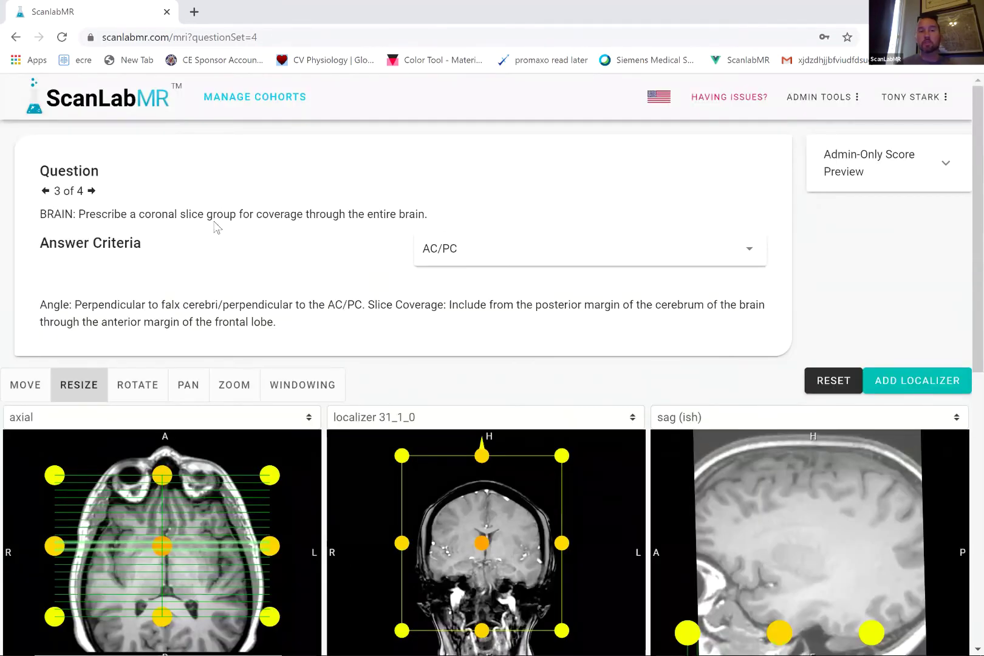
{"action": "scroll", "coordinate": [402, 290], "scroll_direction": "down", "scroll_amount": 2}
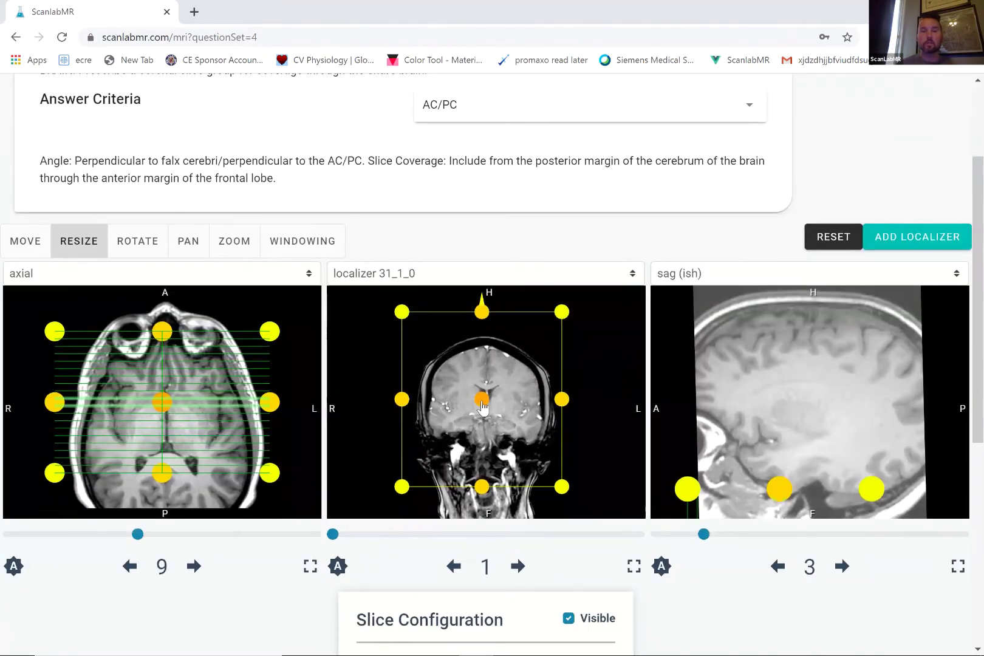
{"action": "left_click_drag", "start_coordinate": [481, 401], "coordinate": [485, 407]}
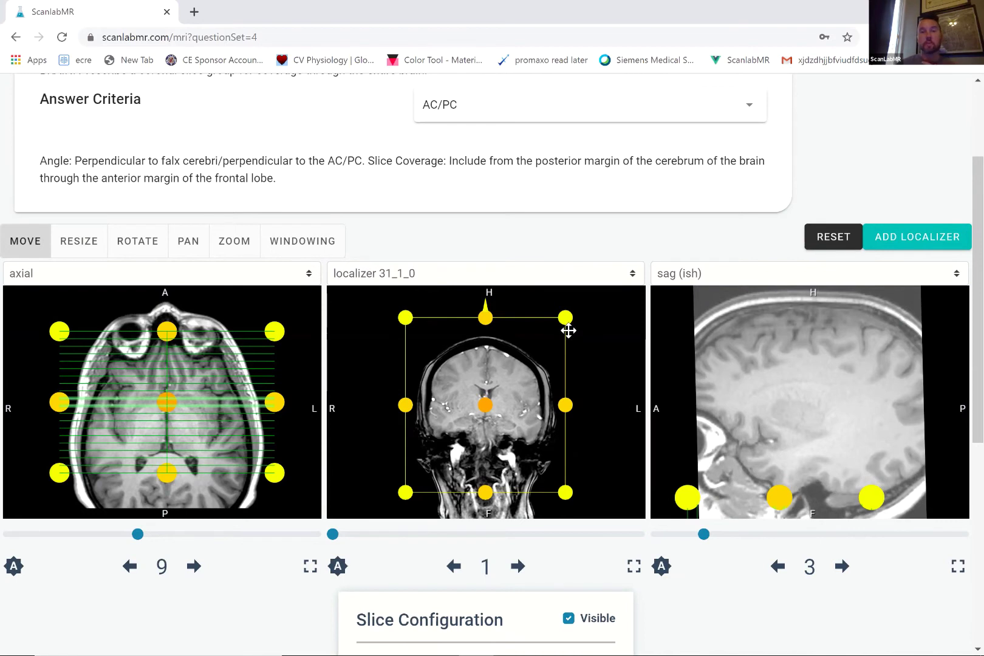
{"action": "left_click_drag", "start_coordinate": [569, 331], "coordinate": [568, 488]}
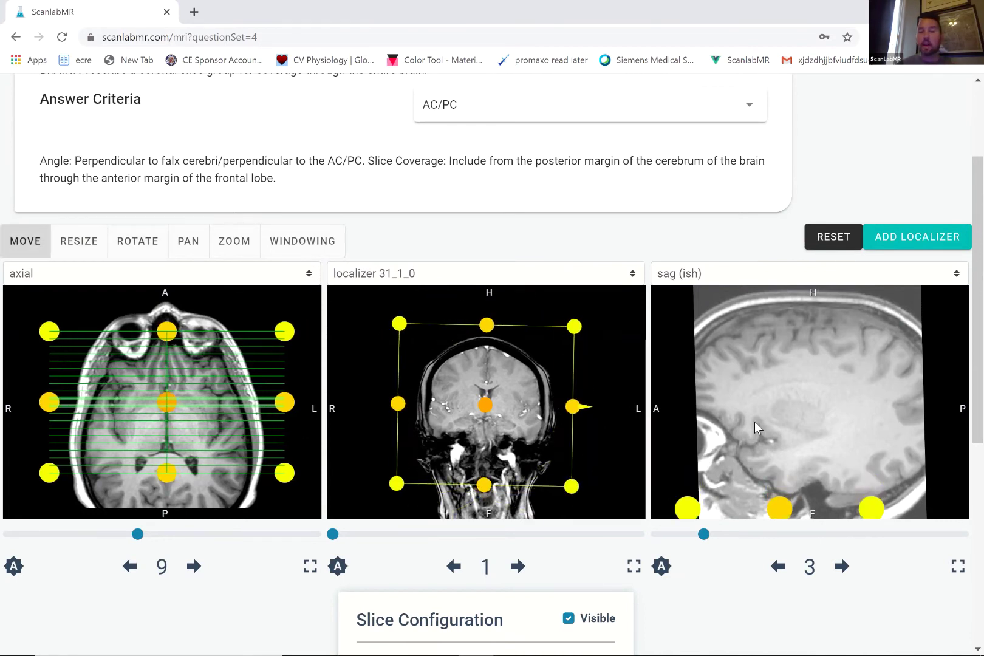
Step: Nudge the coronal slice group on localizer 31_1_0 and scan it, leaving the scan name blank
{"action": "scroll", "coordinate": [778, 434], "scroll_direction": "down", "scroll_amount": 5}
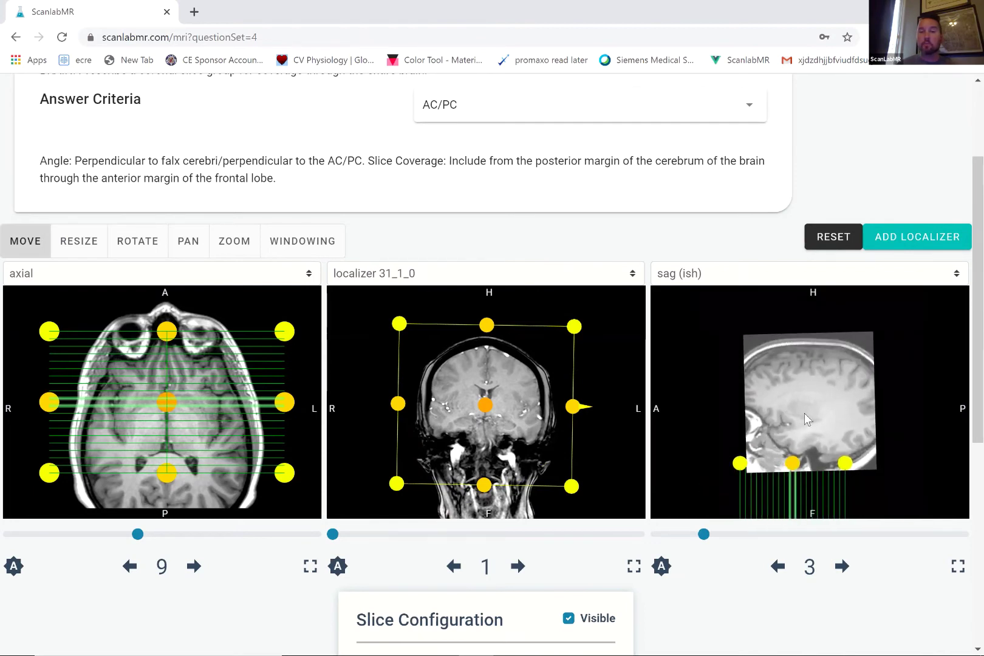
{"action": "scroll", "coordinate": [814, 364], "scroll_direction": "up", "scroll_amount": 5}
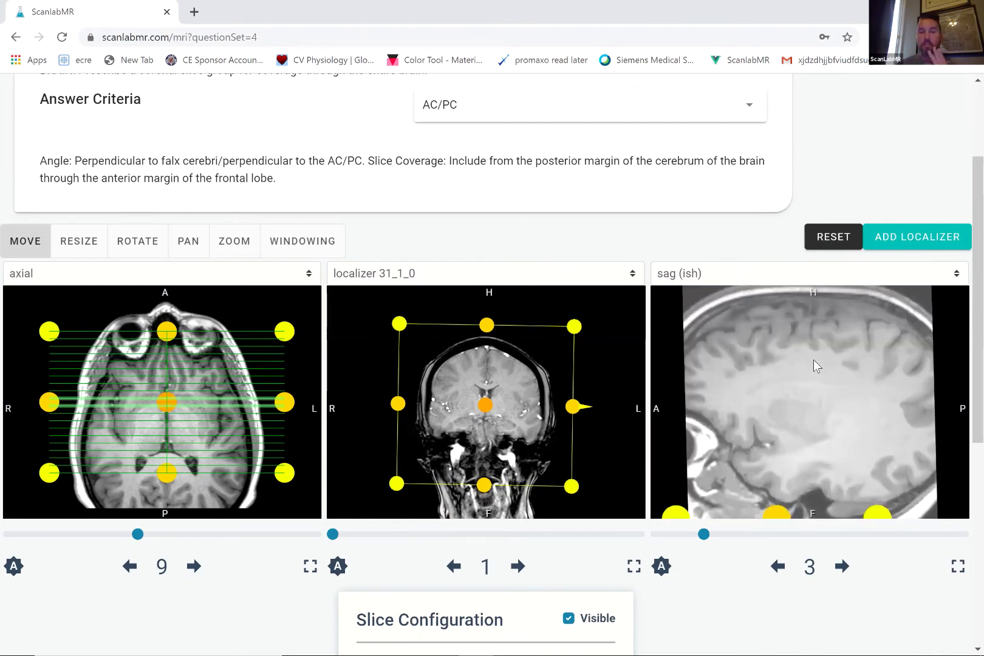
{"action": "scroll", "coordinate": [723, 592], "scroll_direction": "down", "scroll_amount": 2}
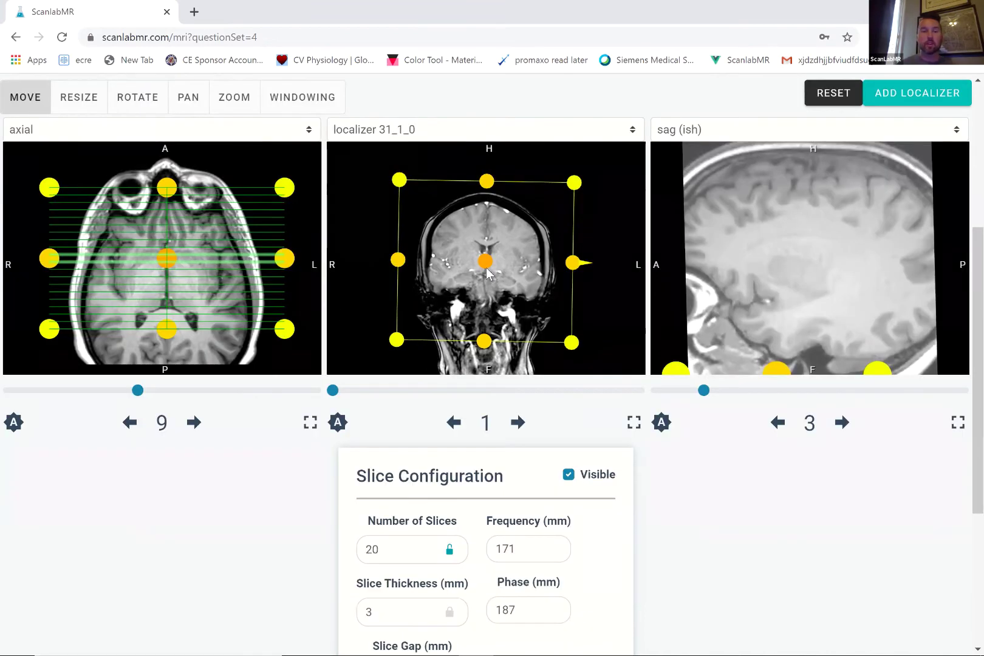
{"action": "left_click_drag", "start_coordinate": [492, 260], "coordinate": [494, 263]}
{"action": "scroll", "coordinate": [641, 478], "scroll_direction": "down", "scroll_amount": 4}
{"action": "left_click", "coordinate": [586, 462]}
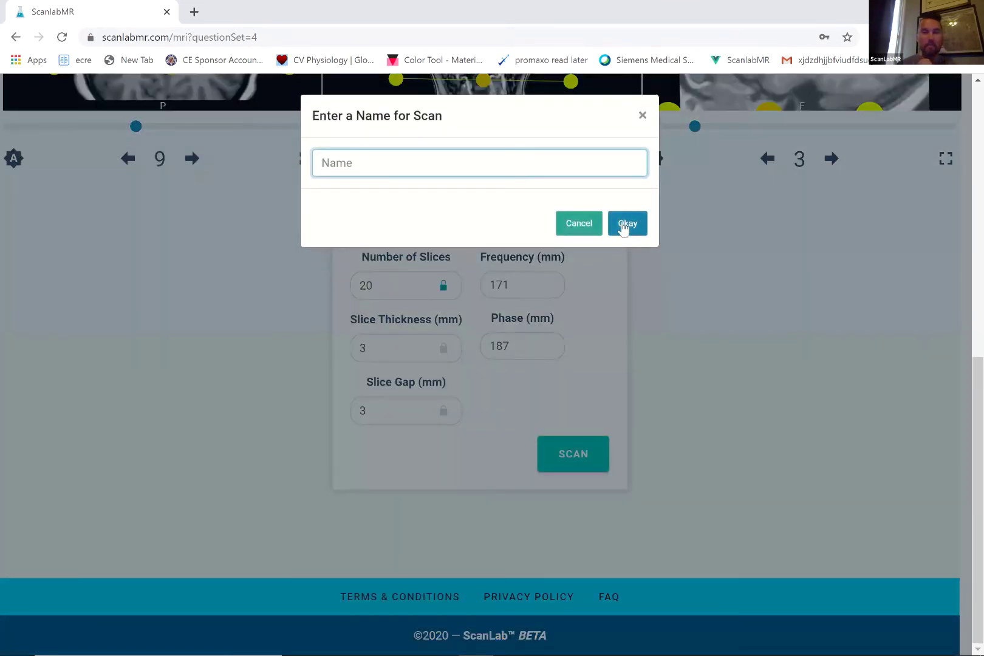
{"action": "left_click", "coordinate": [622, 226]}
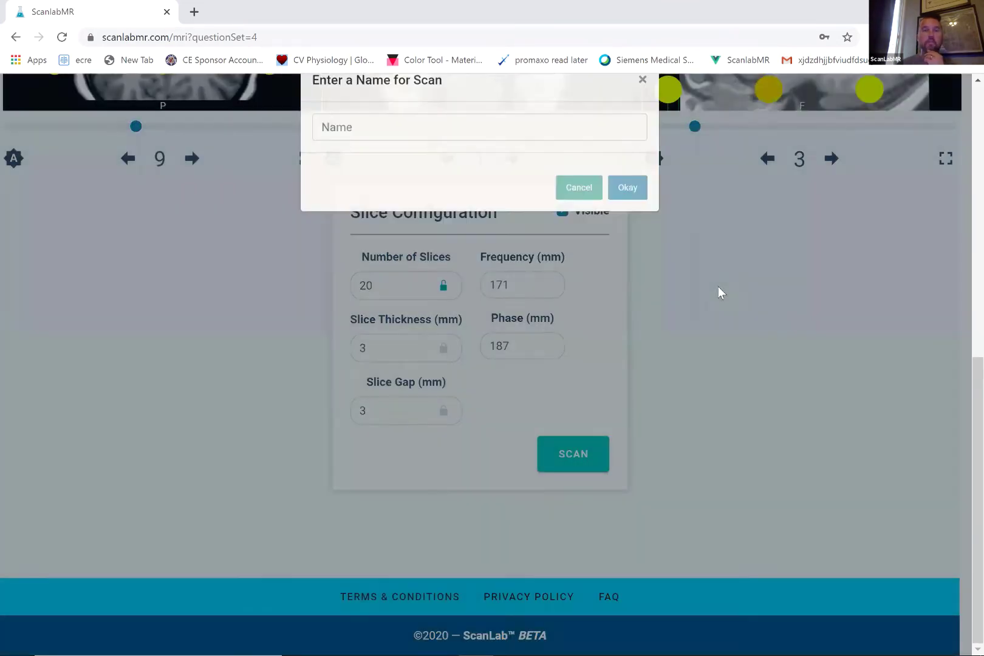
Step: Browse forward and back through the new coronal scan's images, stopping at slice 15
{"action": "scroll", "coordinate": [747, 313], "scroll_direction": "up", "scroll_amount": 5}
{"action": "scroll", "coordinate": [523, 310], "scroll_direction": "down", "scroll_amount": 16}
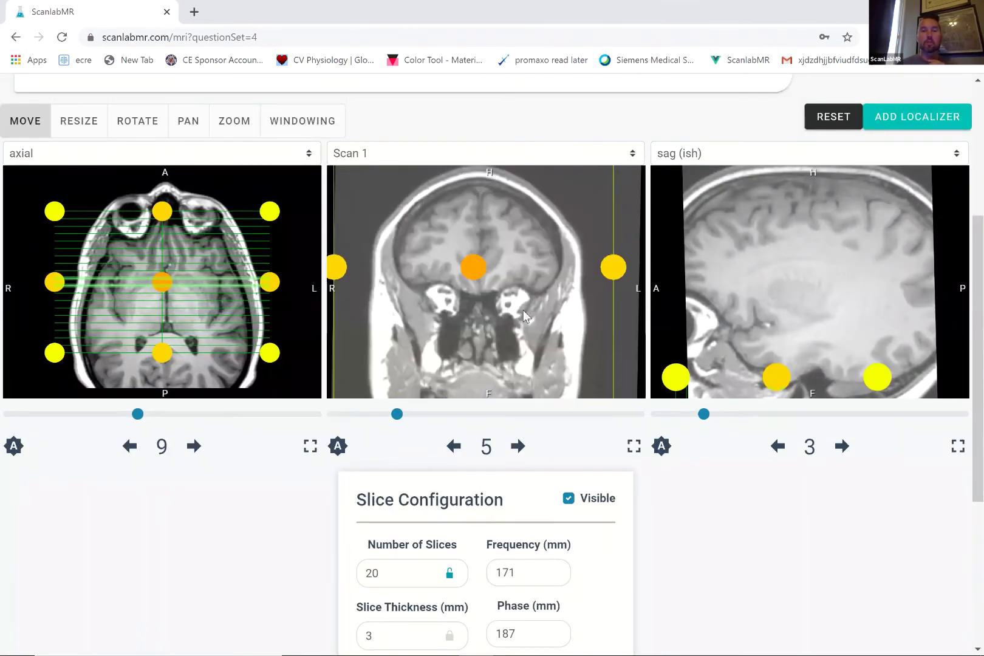
{"action": "scroll", "coordinate": [521, 311], "scroll_direction": "up", "scroll_amount": 2}
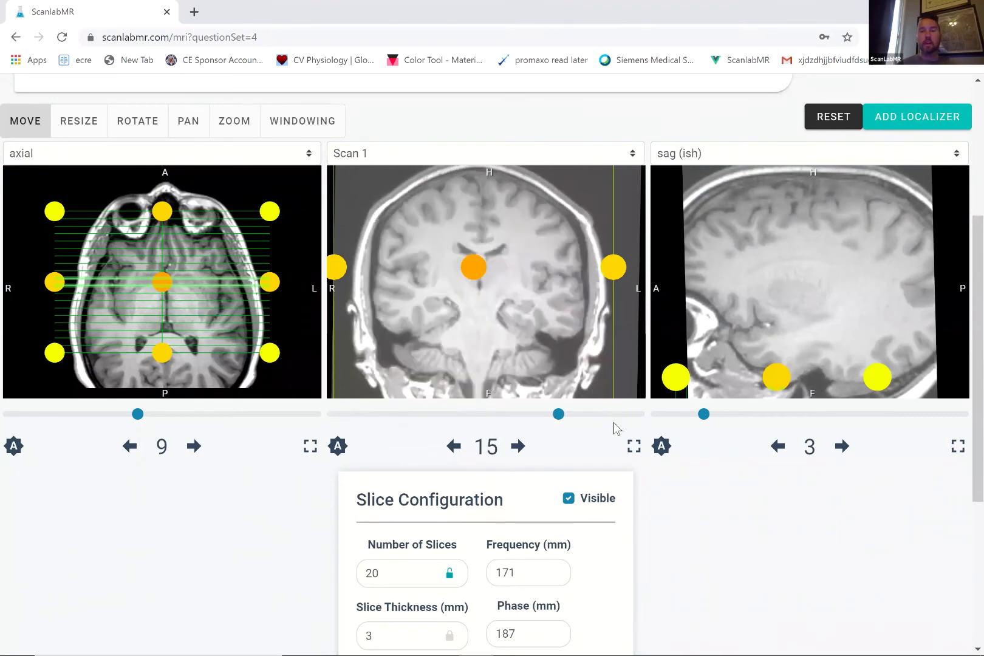
Step: Replace the sag (ish) scan in its viewport with localizer 31_1_1 and show slice 2
{"action": "scroll", "coordinate": [811, 613], "scroll_direction": "up", "scroll_amount": 5}
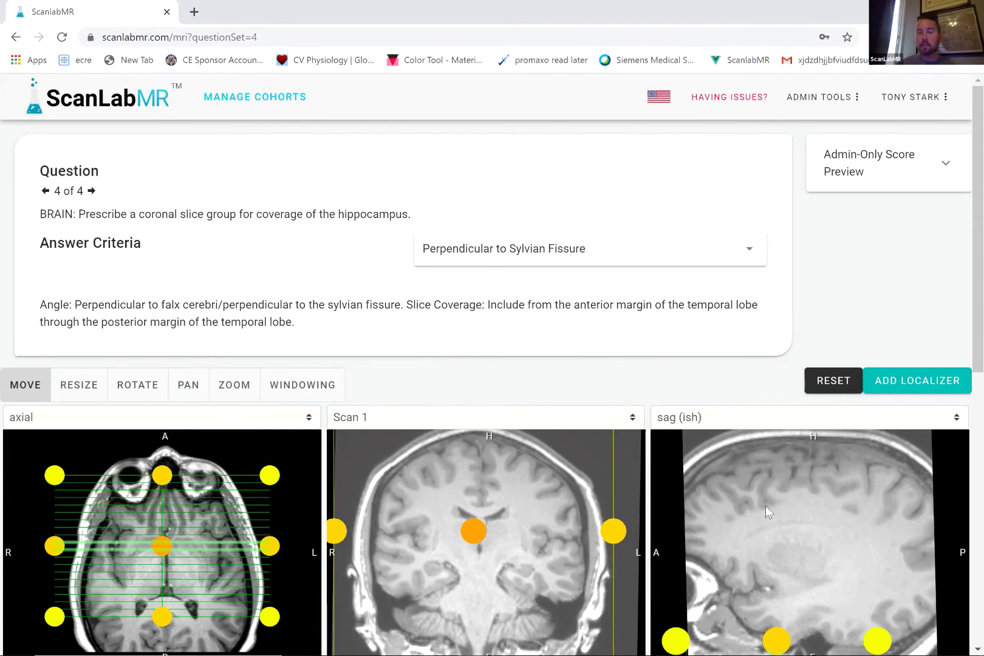
{"action": "scroll", "coordinate": [766, 506], "scroll_direction": "down", "scroll_amount": 5}
{"action": "scroll", "coordinate": [766, 506], "scroll_direction": "up", "scroll_amount": 5}
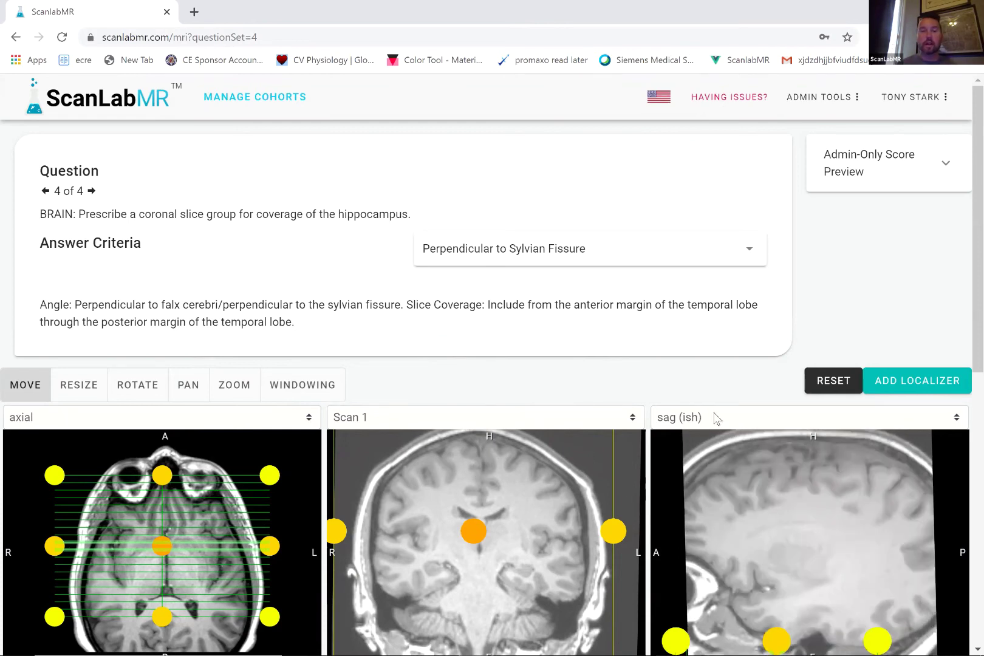
{"action": "left_click", "coordinate": [732, 418]}
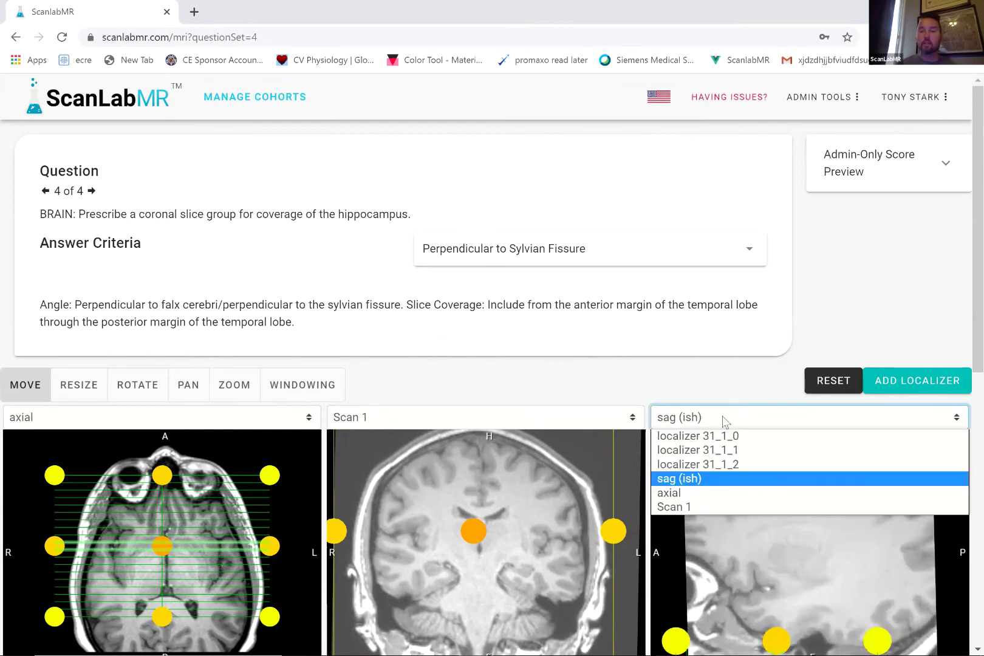
{"action": "left_click", "coordinate": [700, 450]}
{"action": "scroll", "coordinate": [878, 581], "scroll_direction": "down", "scroll_amount": 2}
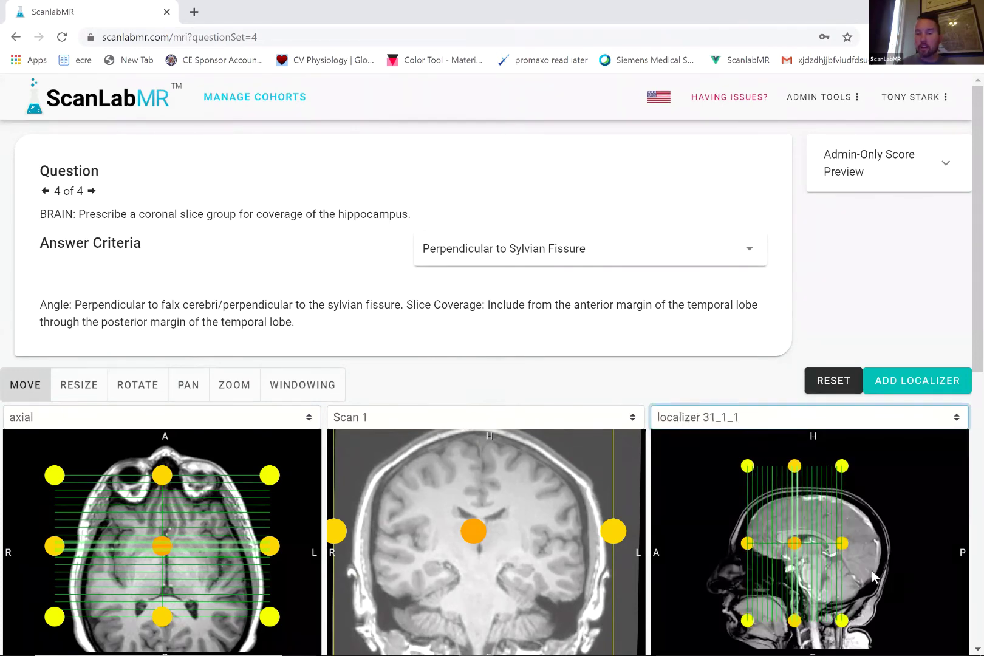
{"action": "scroll", "coordinate": [873, 571], "scroll_direction": "down", "scroll_amount": 2}
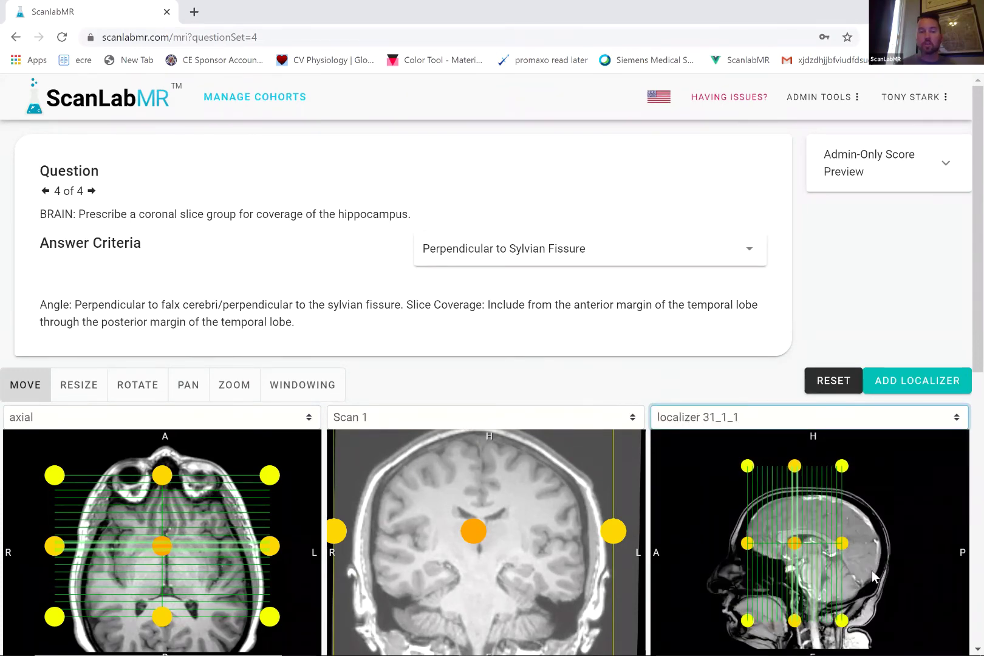
Step: Set the answer criteria to Perpendicular to Hippocampus and tilt the coronal slice group on the sagittal localizer 31_1_1
{"action": "left_click", "coordinate": [620, 254]}
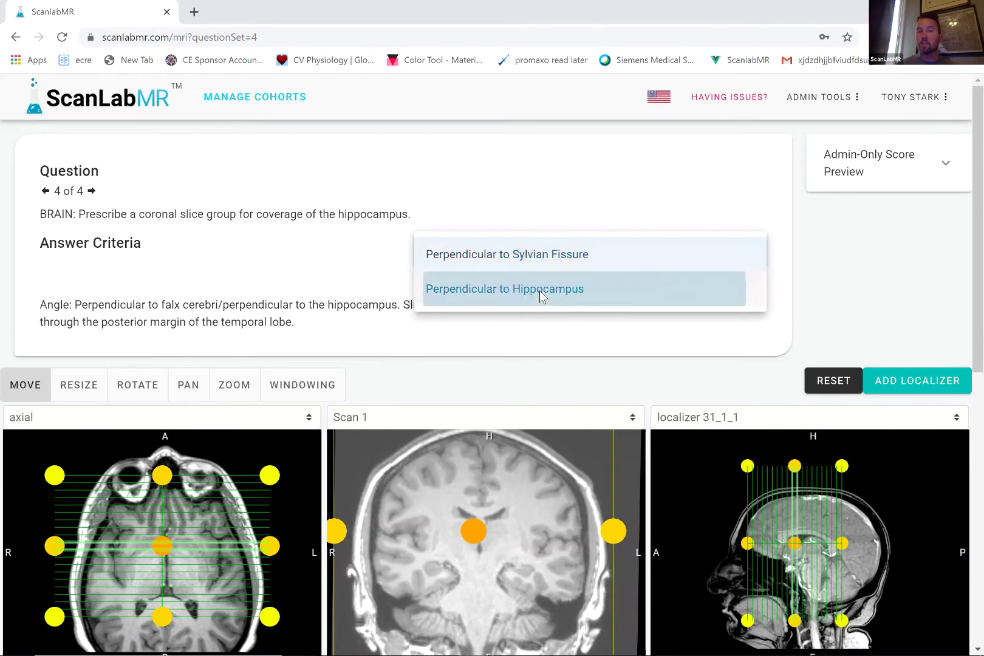
{"action": "left_click", "coordinate": [540, 290]}
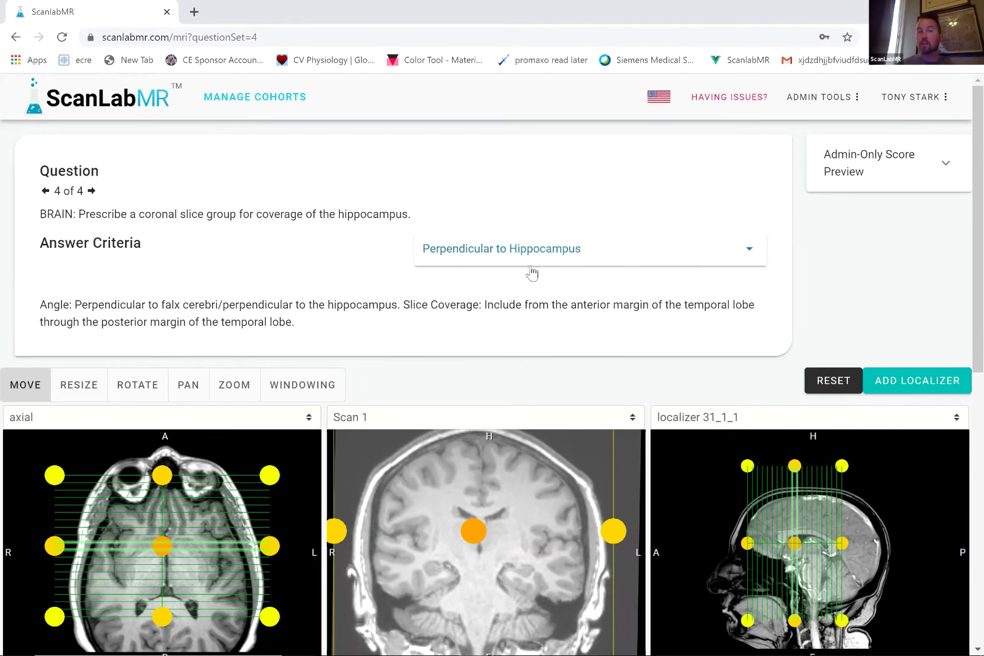
{"action": "left_click_drag", "start_coordinate": [746, 466], "coordinate": [719, 476]}
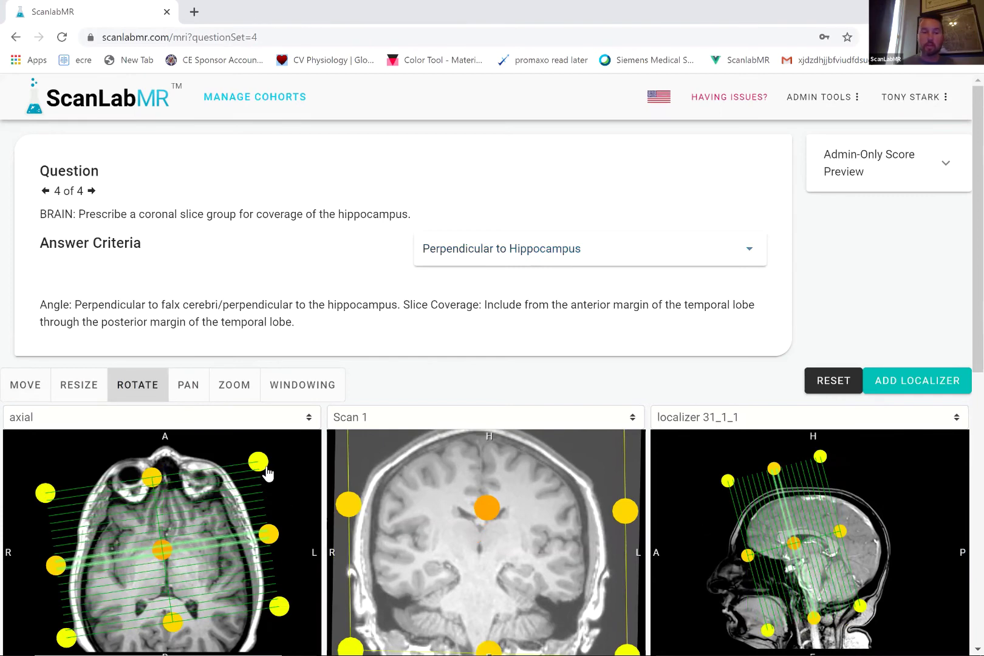
Step: Straighten the slice group across the midline on the axial scan and shift it slightly toward the posterior
{"action": "left_click_drag", "start_coordinate": [263, 463], "coordinate": [272, 484]}
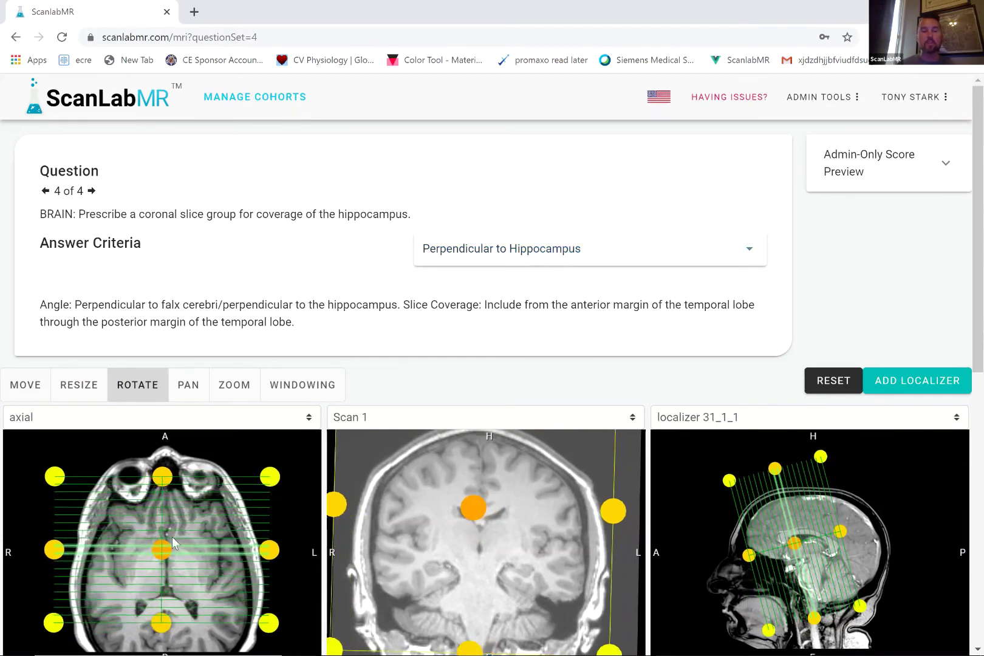
{"action": "left_click_drag", "start_coordinate": [162, 551], "coordinate": [167, 573]}
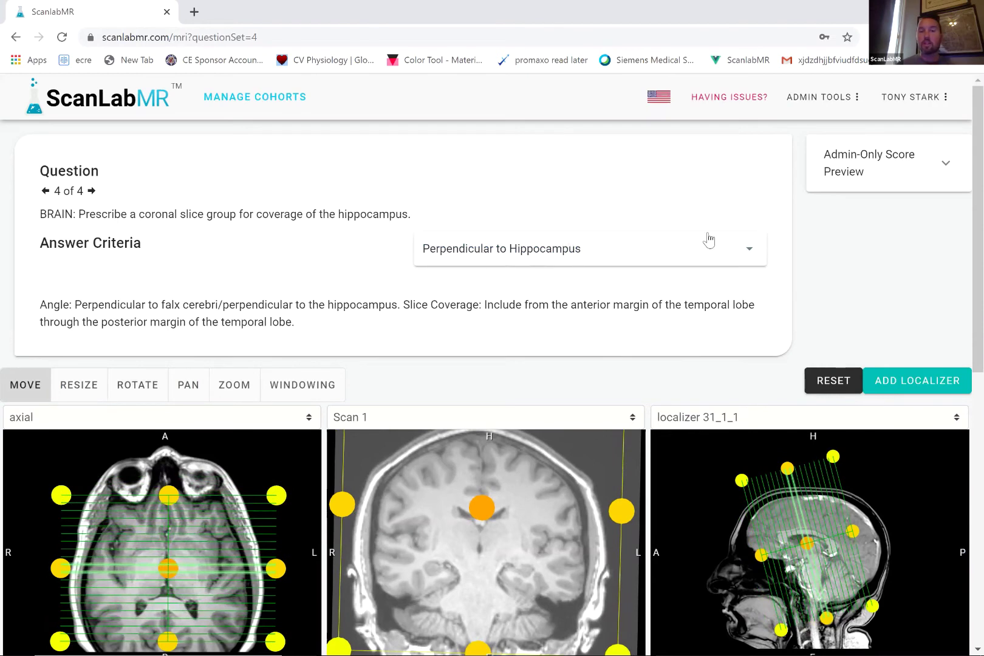
{"action": "left_click", "coordinate": [728, 247]}
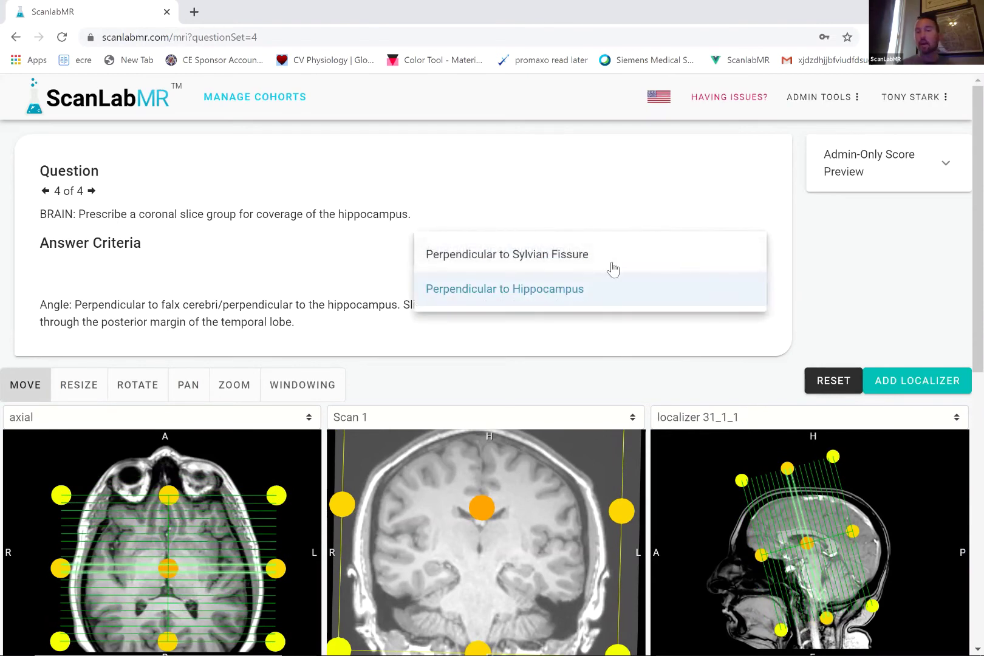
{"action": "left_click", "coordinate": [835, 274]}
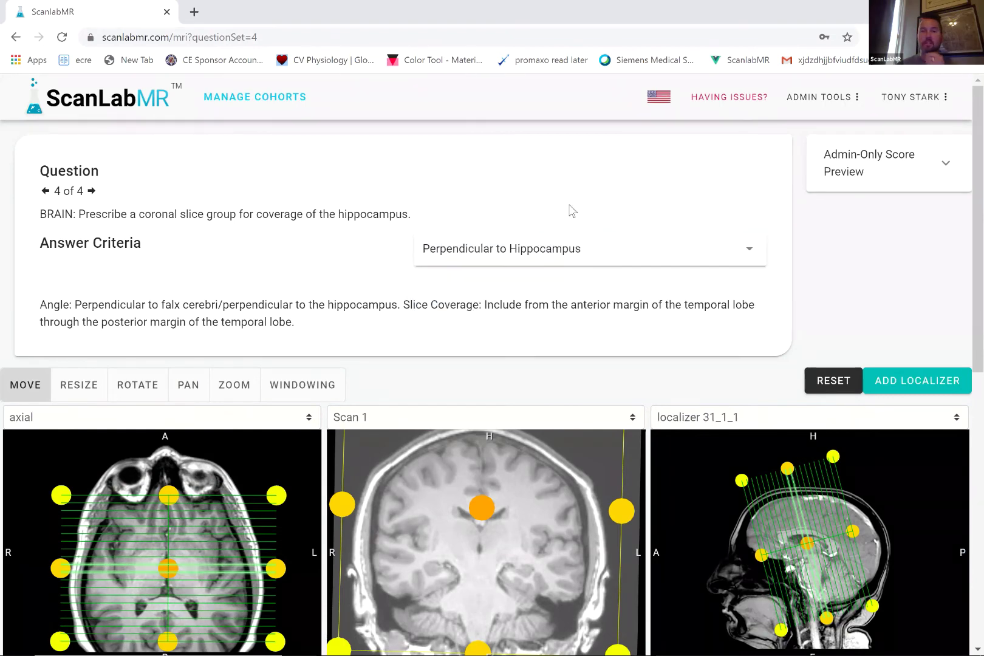
Step: Scan the tilted coronal slice group as "cor hippo" and browse its images to slice 6
{"action": "scroll", "coordinate": [830, 279], "scroll_direction": "down", "scroll_amount": 2}
{"action": "scroll", "coordinate": [718, 611], "scroll_direction": "down", "scroll_amount": 5}
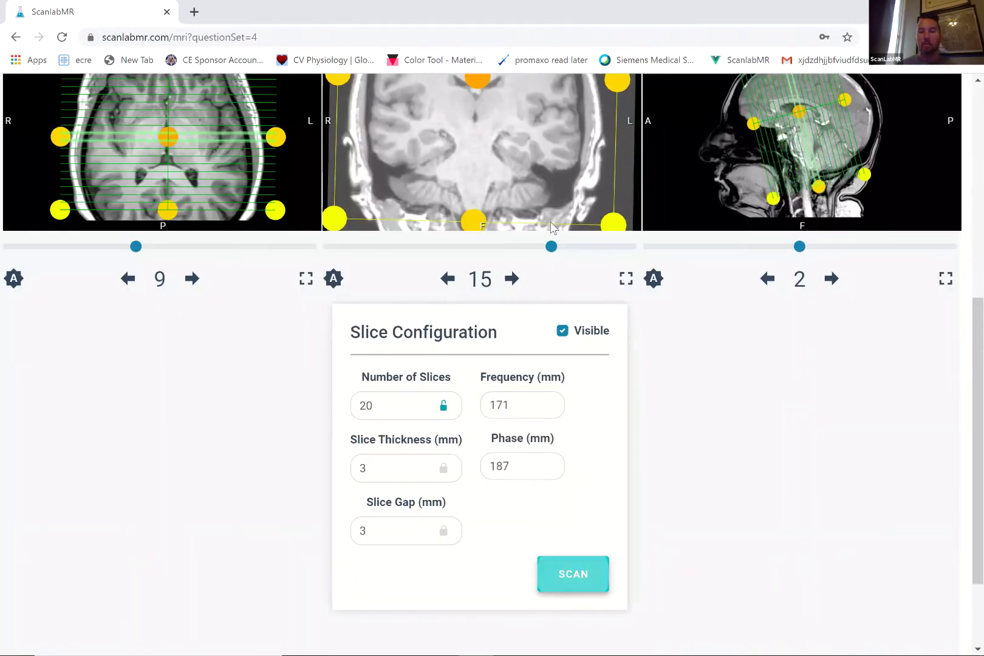
{"action": "left_click", "coordinate": [574, 576]}
{"action": "type", "text": "cor"}
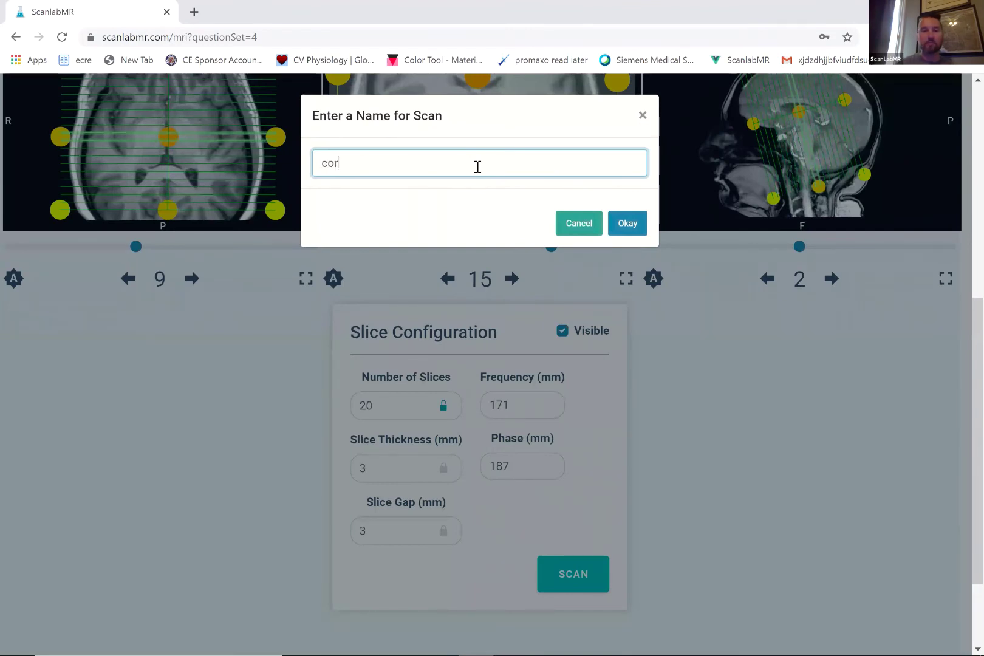
{"action": "type", "text": " hippo"}
{"action": "left_click", "coordinate": [621, 225]}
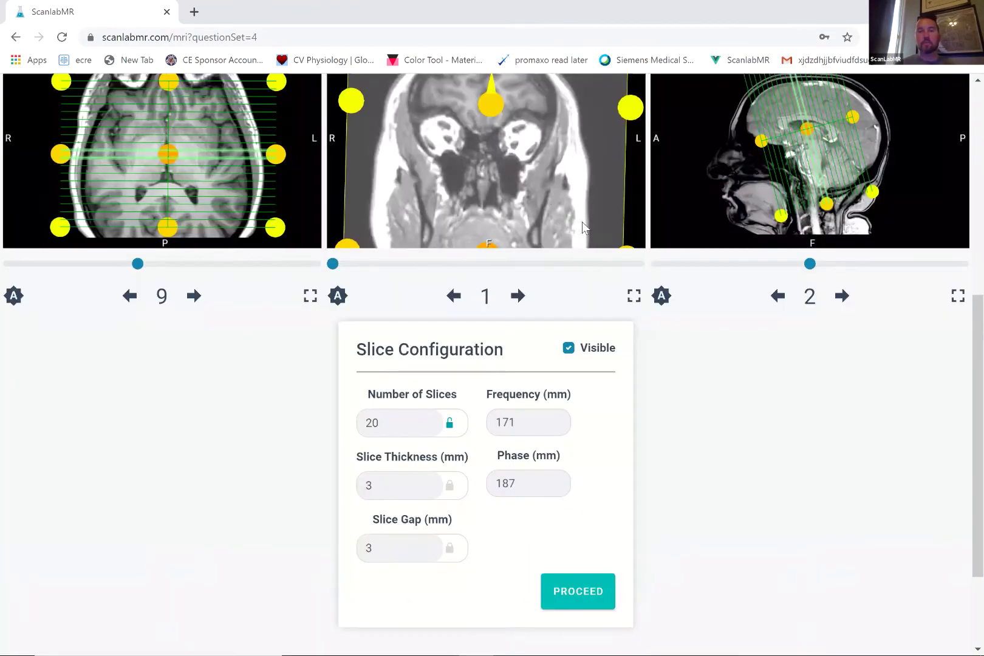
{"action": "scroll", "coordinate": [533, 183], "scroll_direction": "down", "scroll_amount": 5}
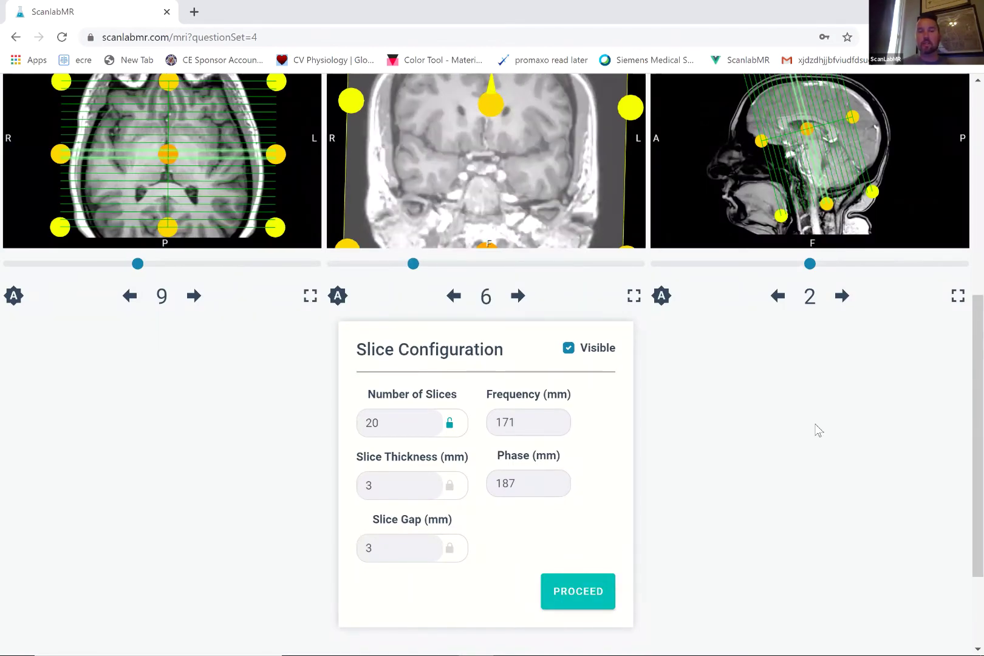
Step: Switch the viewport showing the axial scan to sag (ish), and replace that with Scan 1
{"action": "scroll", "coordinate": [817, 431], "scroll_direction": "up", "scroll_amount": 3}
{"action": "scroll", "coordinate": [654, 377], "scroll_direction": "up", "scroll_amount": 5}
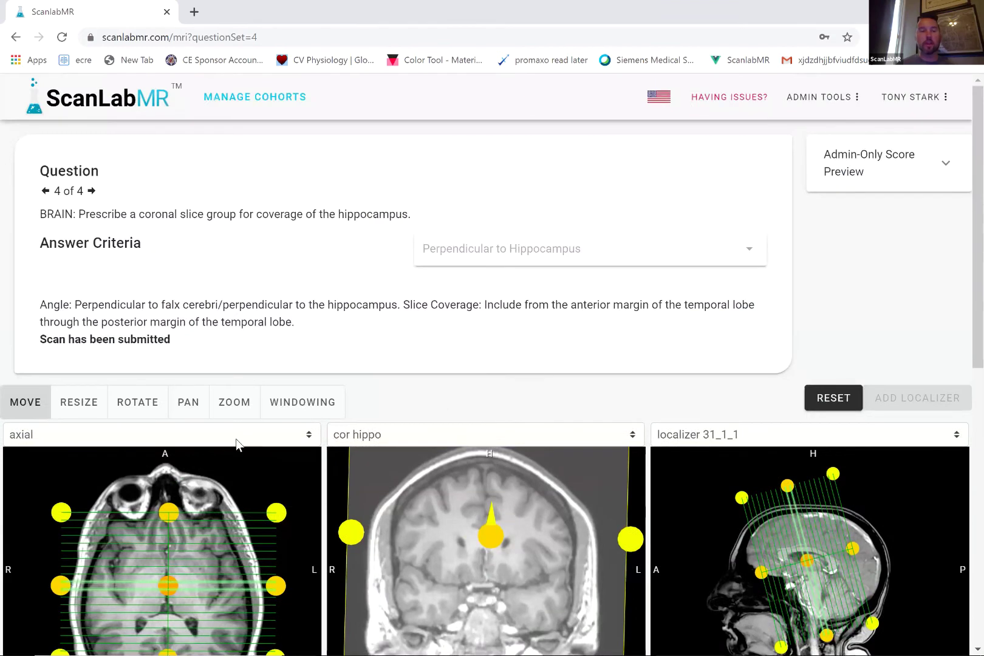
{"action": "left_click", "coordinate": [201, 443]}
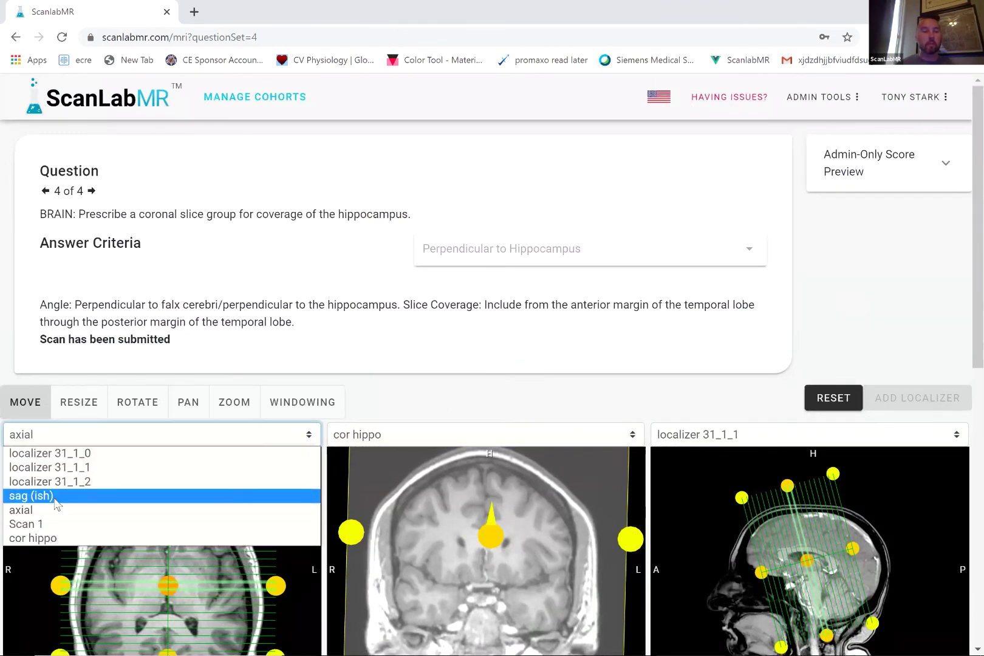
{"action": "left_click", "coordinate": [56, 502]}
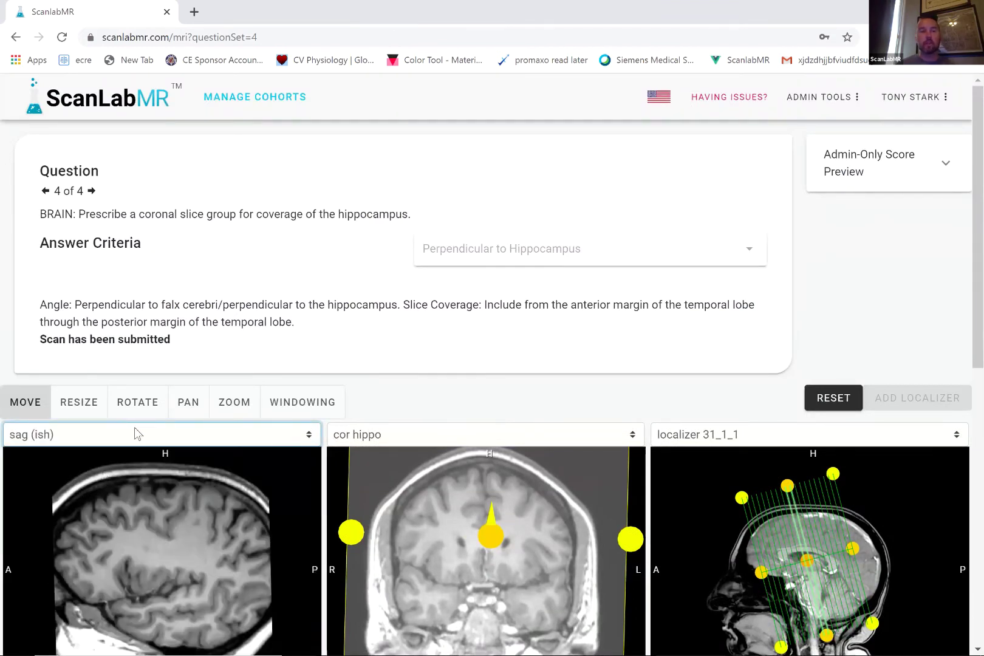
{"action": "left_click", "coordinate": [134, 427]}
{"action": "left_click", "coordinate": [62, 522]}
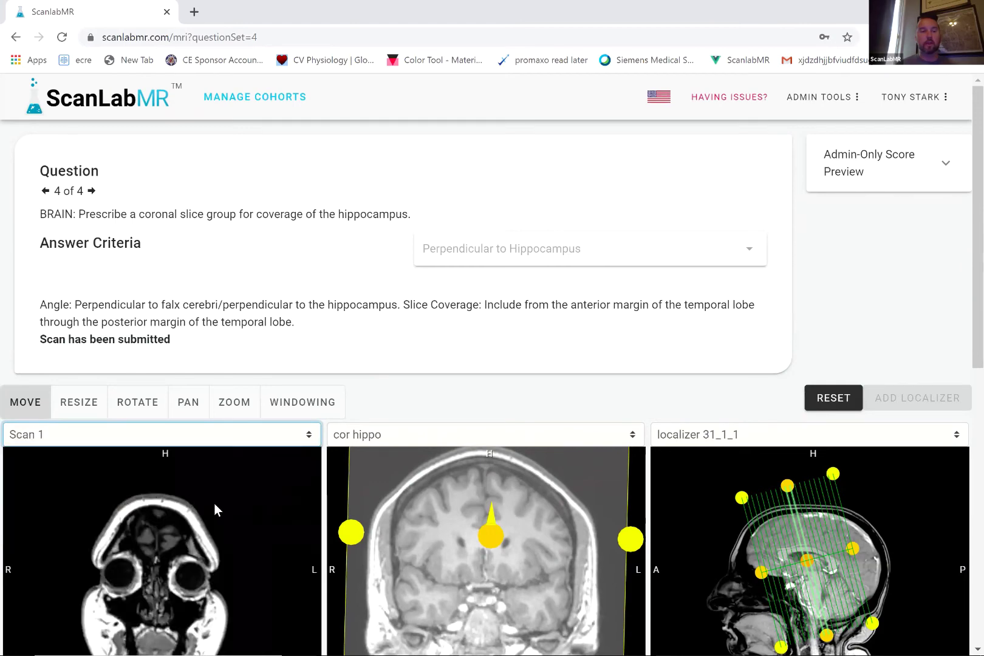
Step: Proceed to critical thinking; answer B for the thalamus and "To make a tissue of your choosing appear dark on an MRI image" for the inversion pulse
{"action": "scroll", "coordinate": [850, 523], "scroll_direction": "down", "scroll_amount": 10}
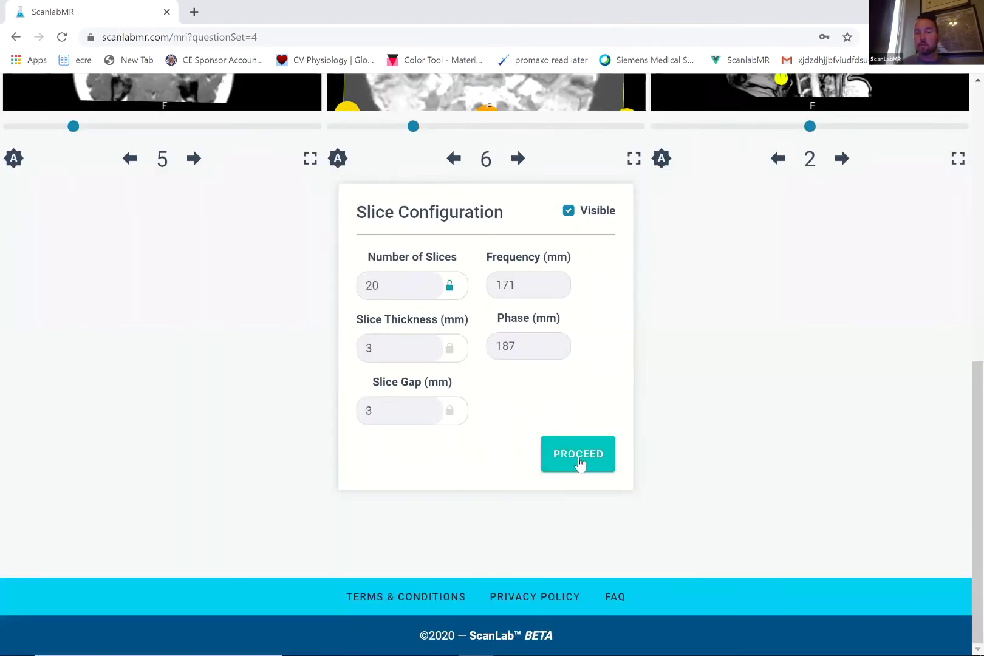
{"action": "left_click", "coordinate": [582, 466]}
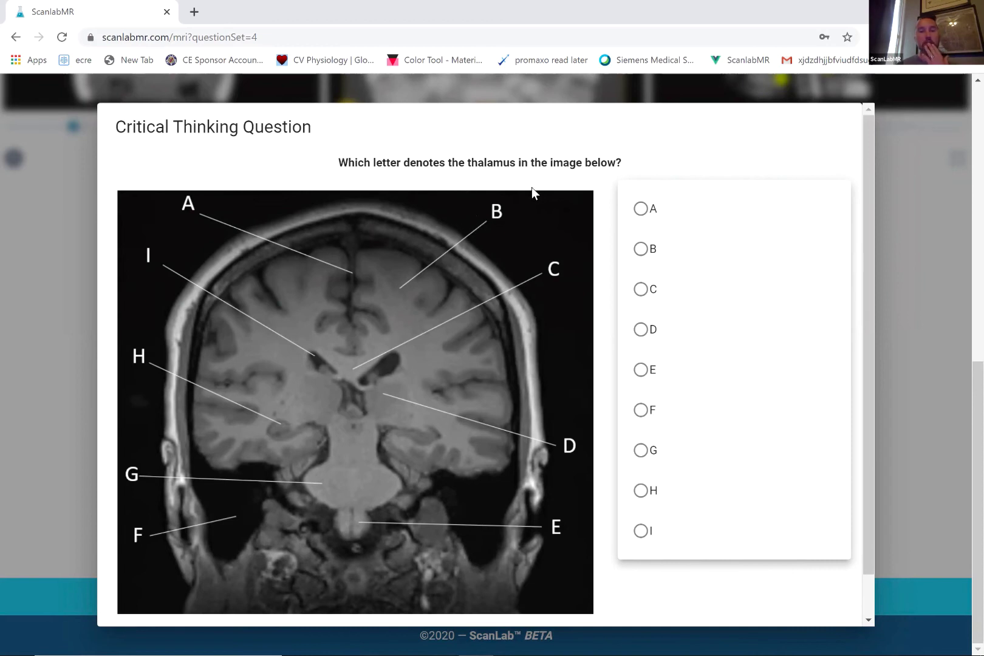
{"action": "left_click", "coordinate": [642, 252]}
{"action": "scroll", "coordinate": [613, 518], "scroll_direction": "down", "scroll_amount": 2}
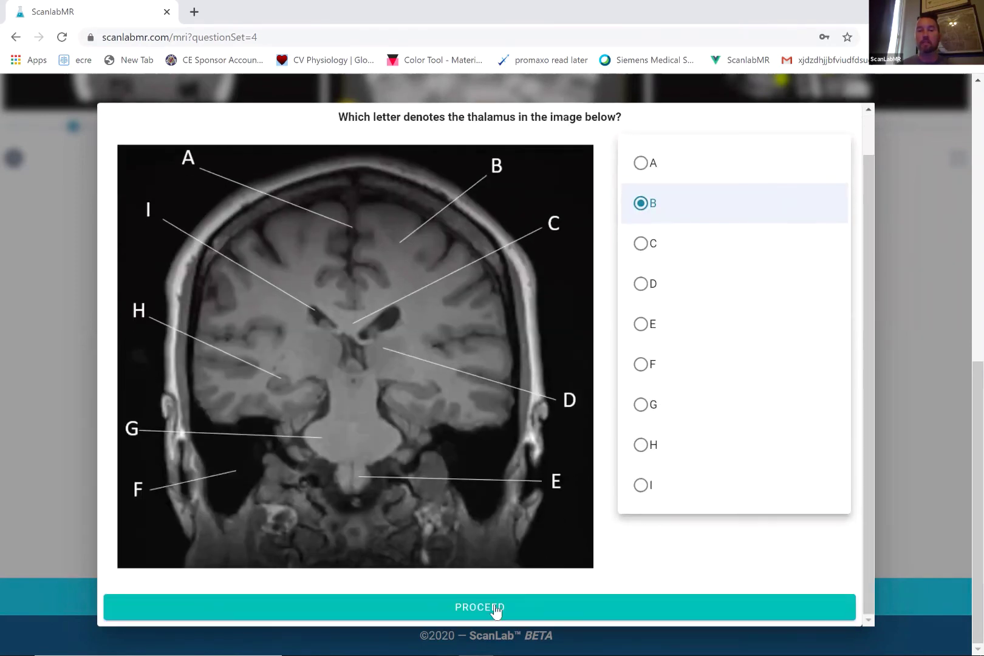
{"action": "left_click", "coordinate": [584, 601]}
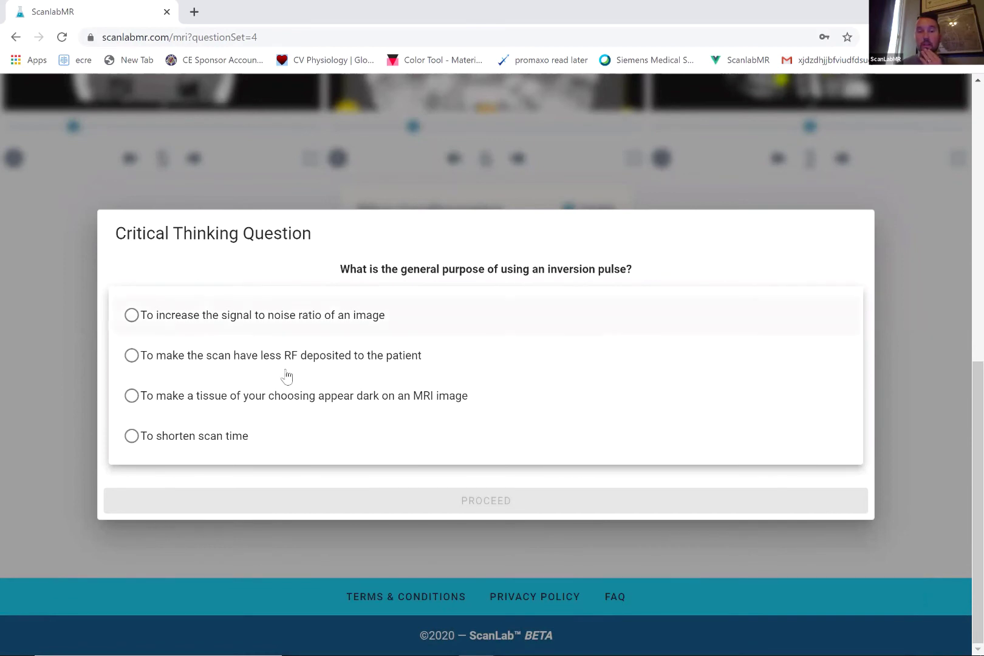
{"action": "left_click", "coordinate": [132, 398]}
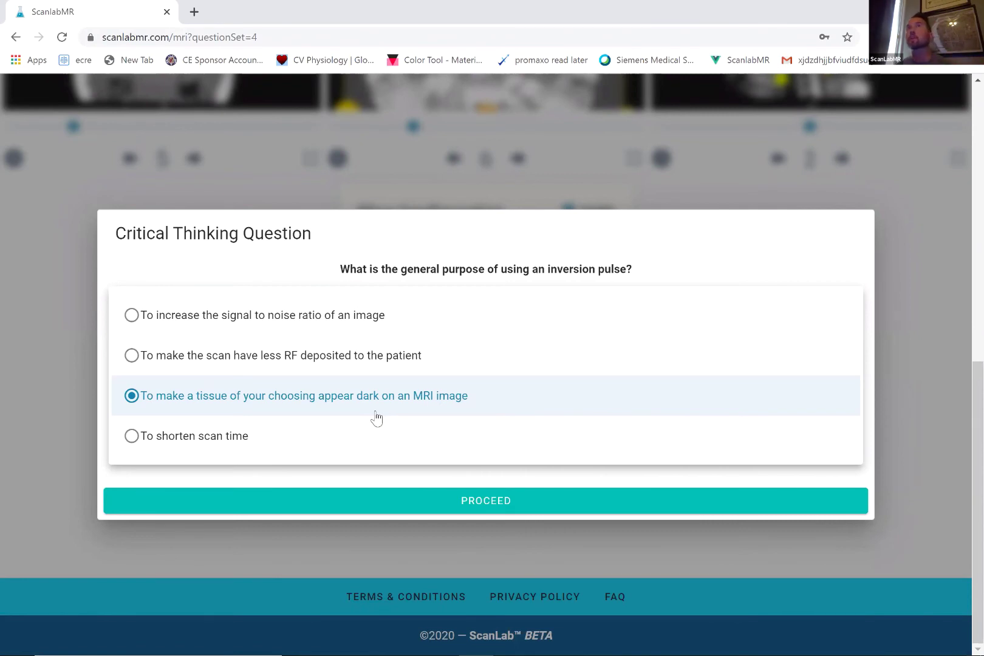
{"action": "left_click", "coordinate": [435, 509]}
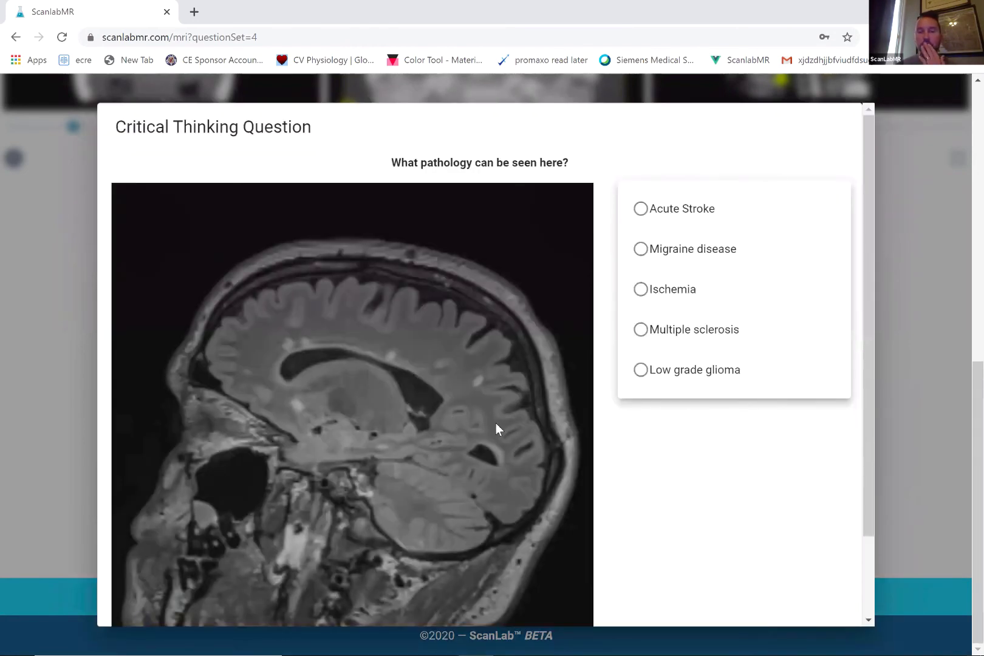
Step: Answer Multiple sclerosis for the pathology question and FOV 390 mm x 390 mm, 3 mm slices, matrix 384(f) x 288(ph) for highest spatial resolution
{"action": "left_click", "coordinate": [643, 331]}
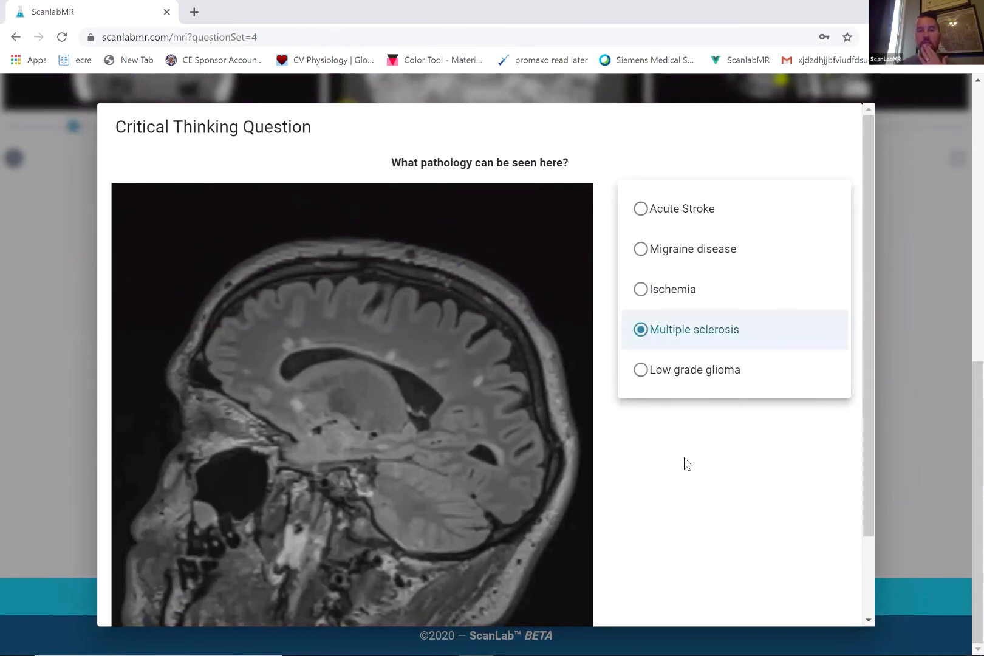
{"action": "scroll", "coordinate": [684, 465], "scroll_direction": "down", "scroll_amount": 2}
{"action": "left_click", "coordinate": [536, 611]}
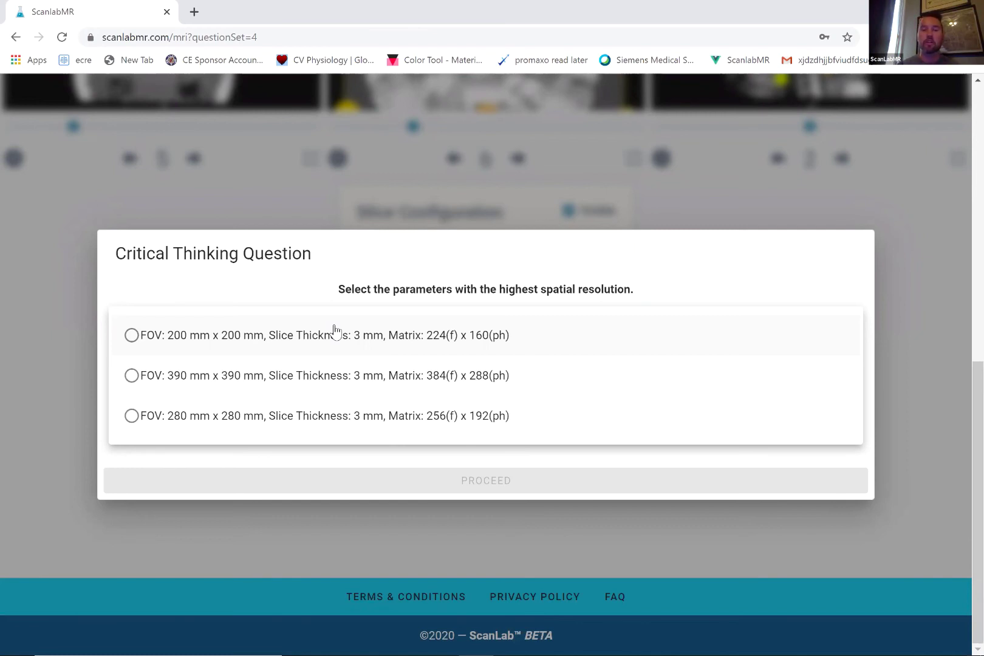
{"action": "left_click", "coordinate": [130, 376]}
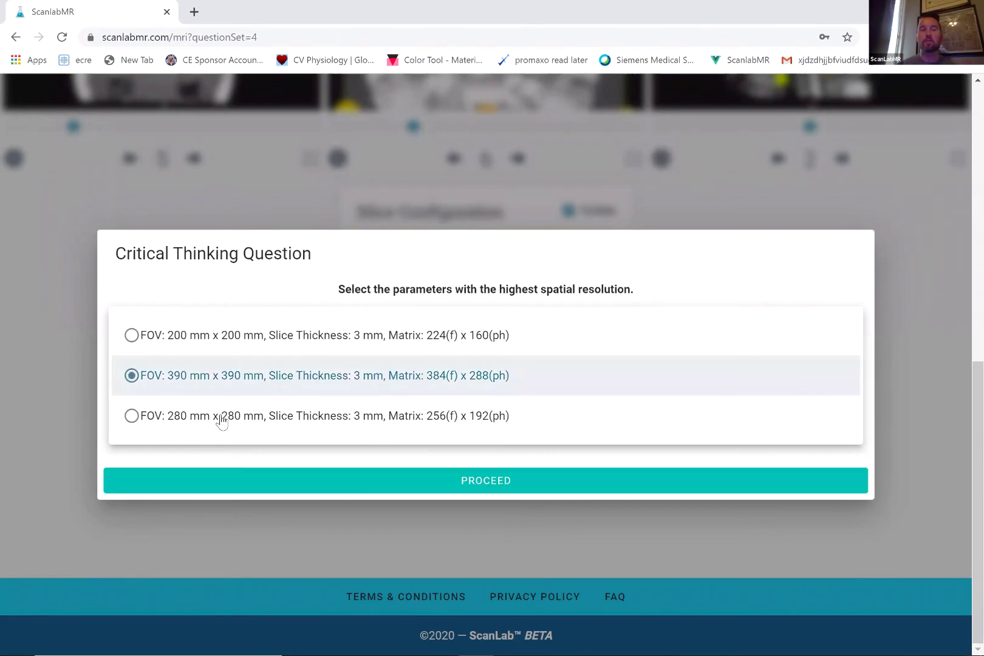
{"action": "left_click", "coordinate": [450, 481]}
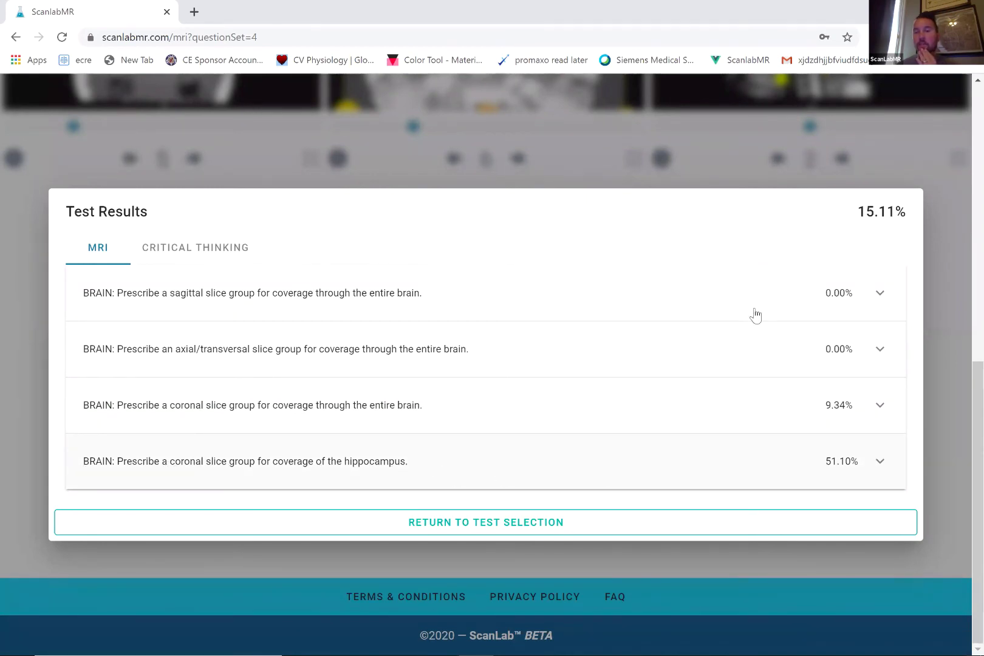
Step: Review the MRI feedback for each slice group question in the test results, from the hippocampus back through coronal and axial to sagittal
{"action": "left_click", "coordinate": [880, 462]}
{"action": "scroll", "coordinate": [539, 415], "scroll_direction": "down", "scroll_amount": 2}
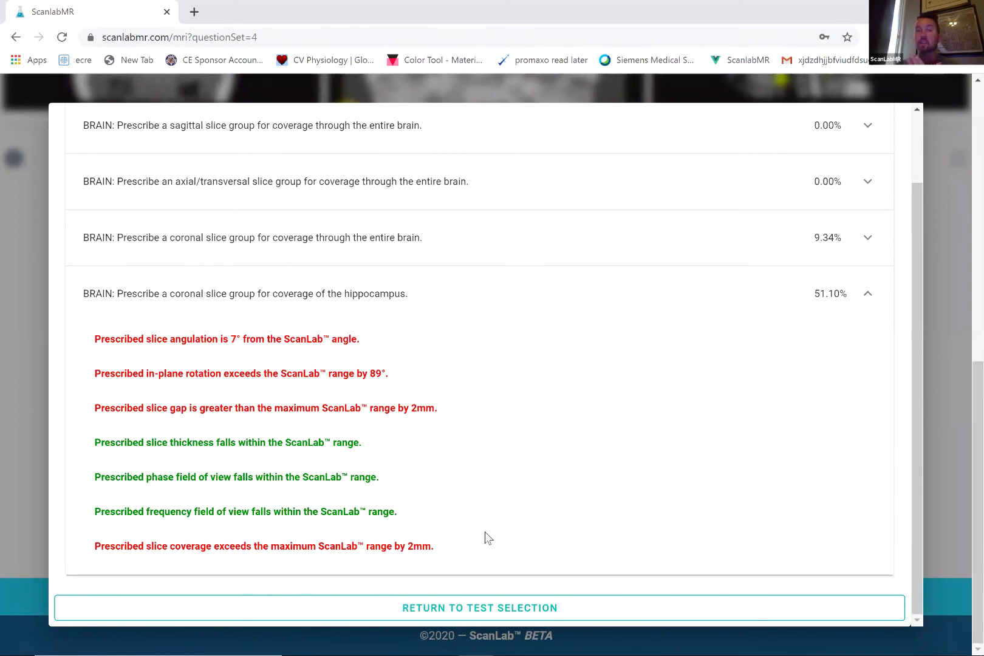
{"action": "left_click", "coordinate": [866, 249]}
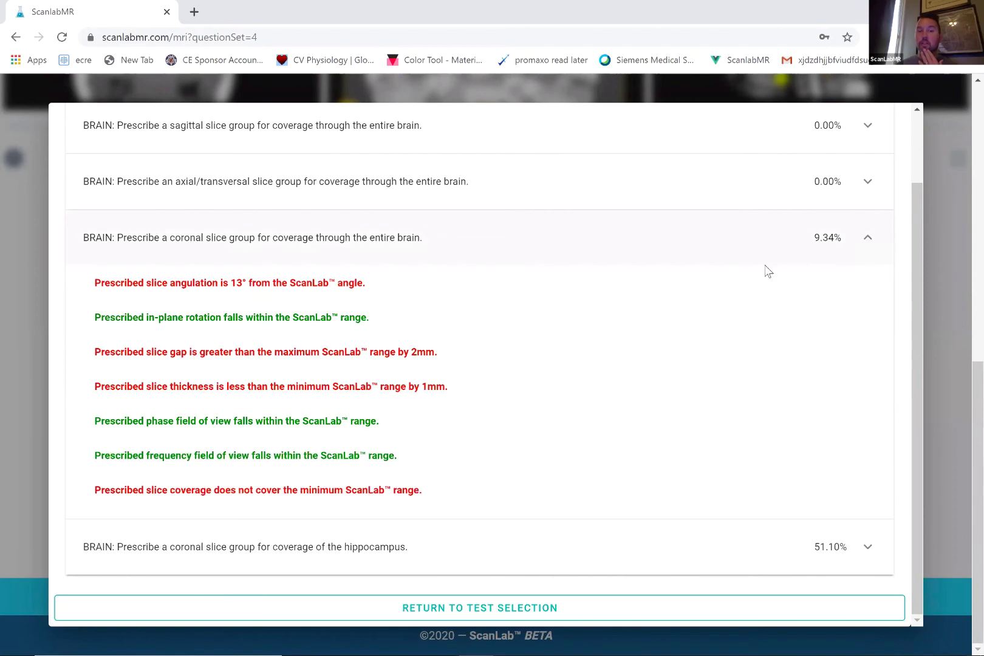
{"action": "left_click", "coordinate": [867, 189]}
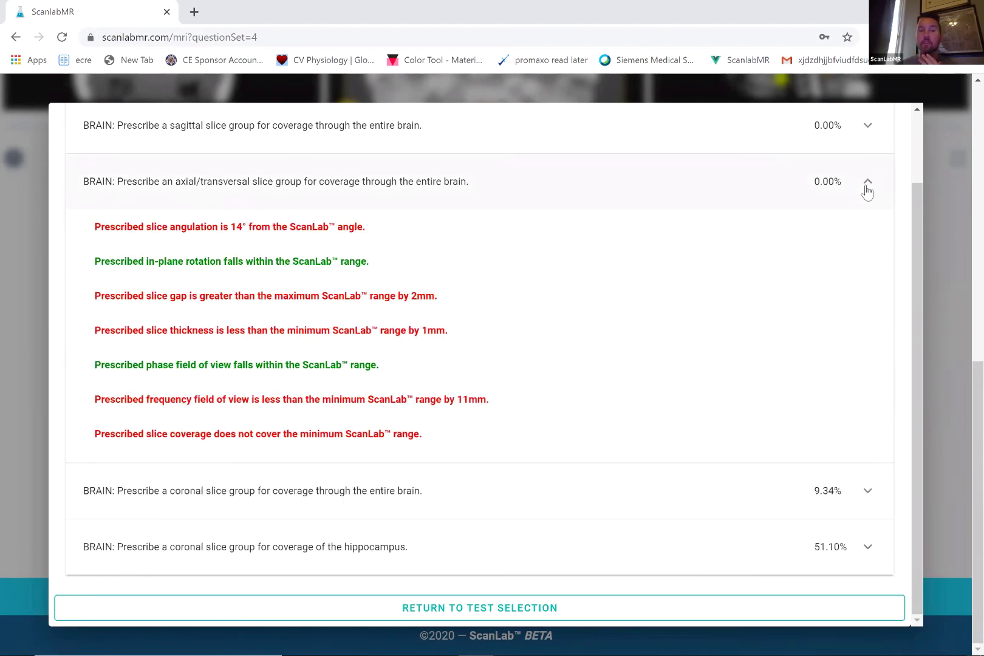
{"action": "left_click", "coordinate": [868, 129]}
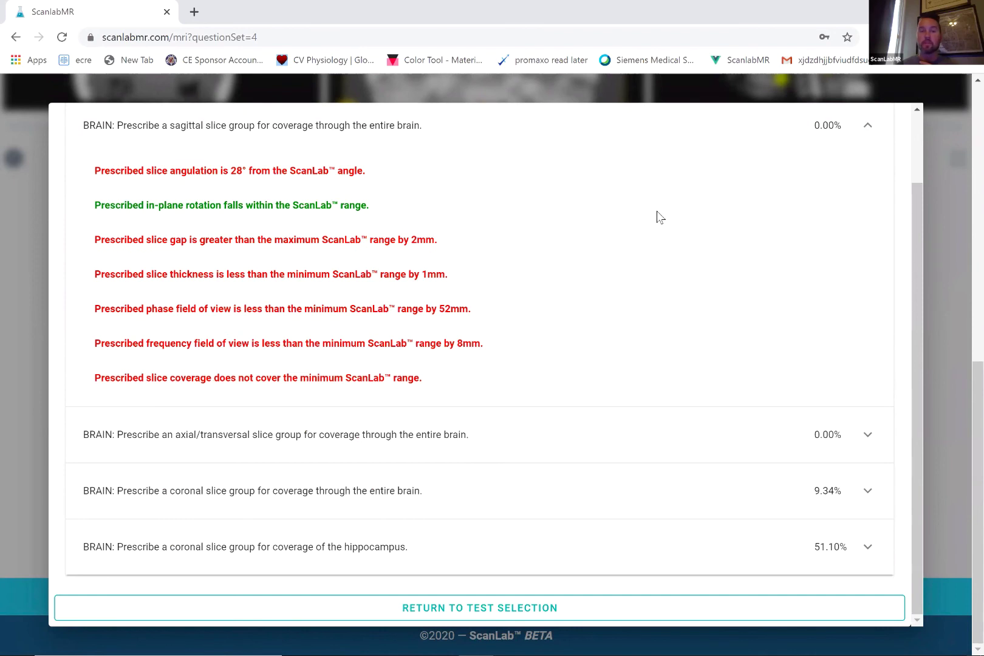
Step: Show the critical thinking results, examine the explanation and form for the patient screening question, and collapse it
{"action": "scroll", "coordinate": [660, 220], "scroll_direction": "up", "scroll_amount": 2}
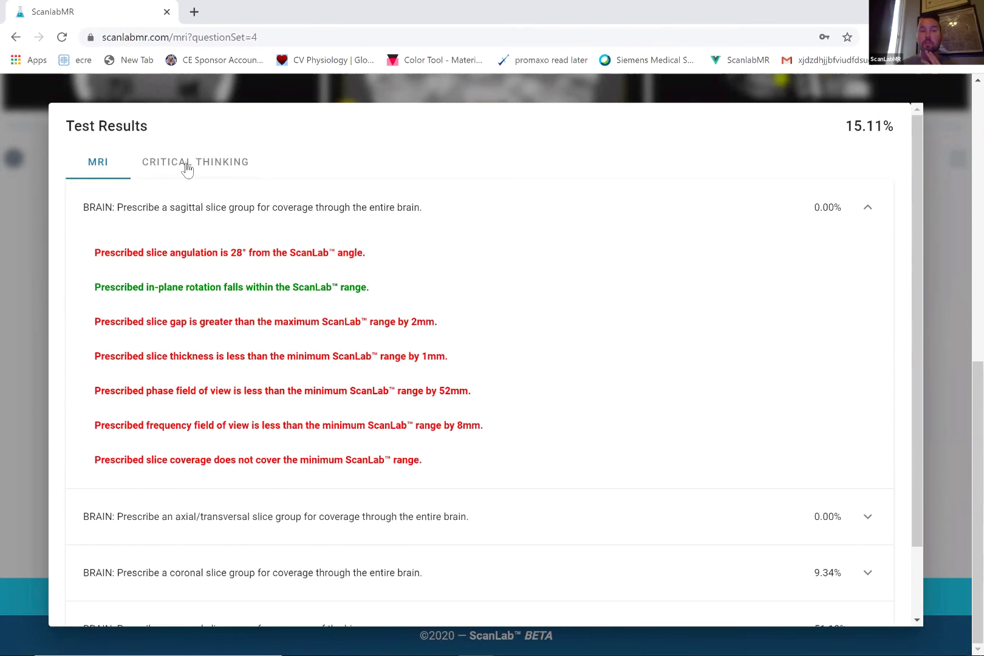
{"action": "left_click", "coordinate": [190, 169]}
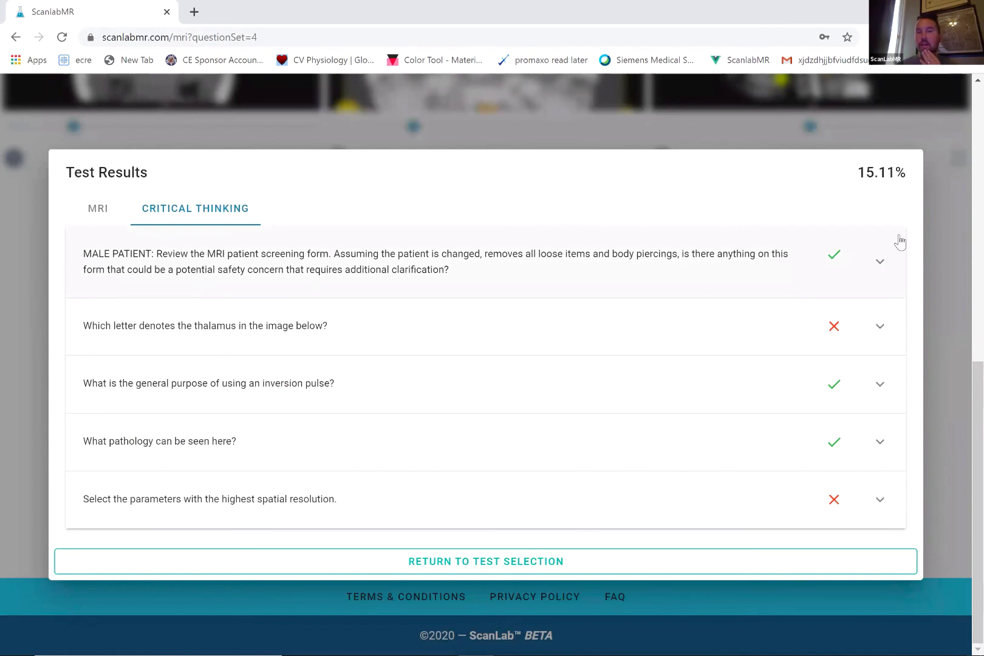
{"action": "left_click", "coordinate": [880, 265]}
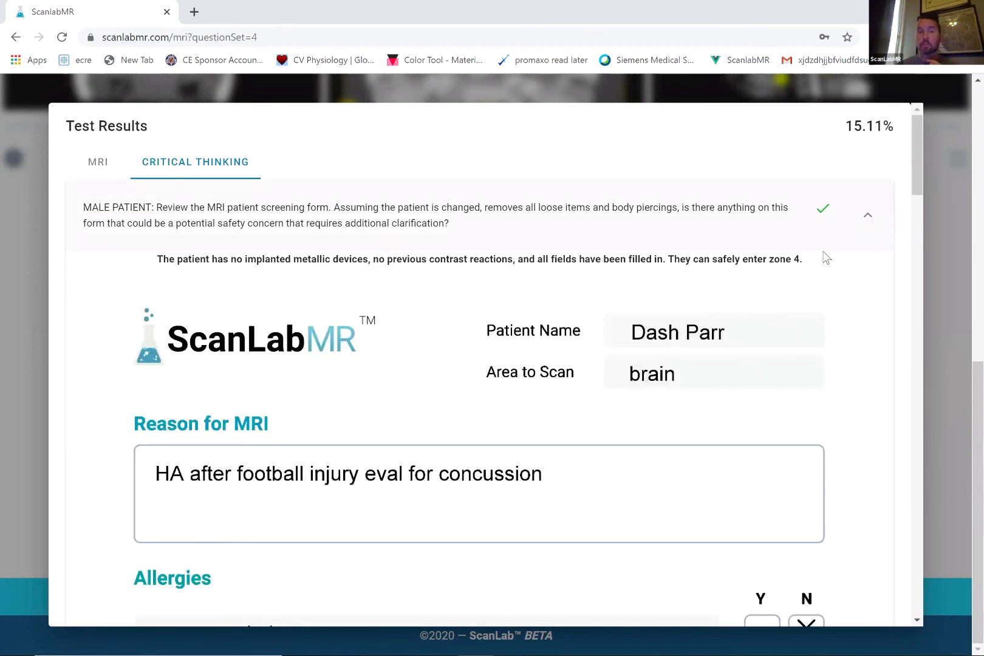
{"action": "scroll", "coordinate": [813, 261], "scroll_direction": "down", "scroll_amount": 2}
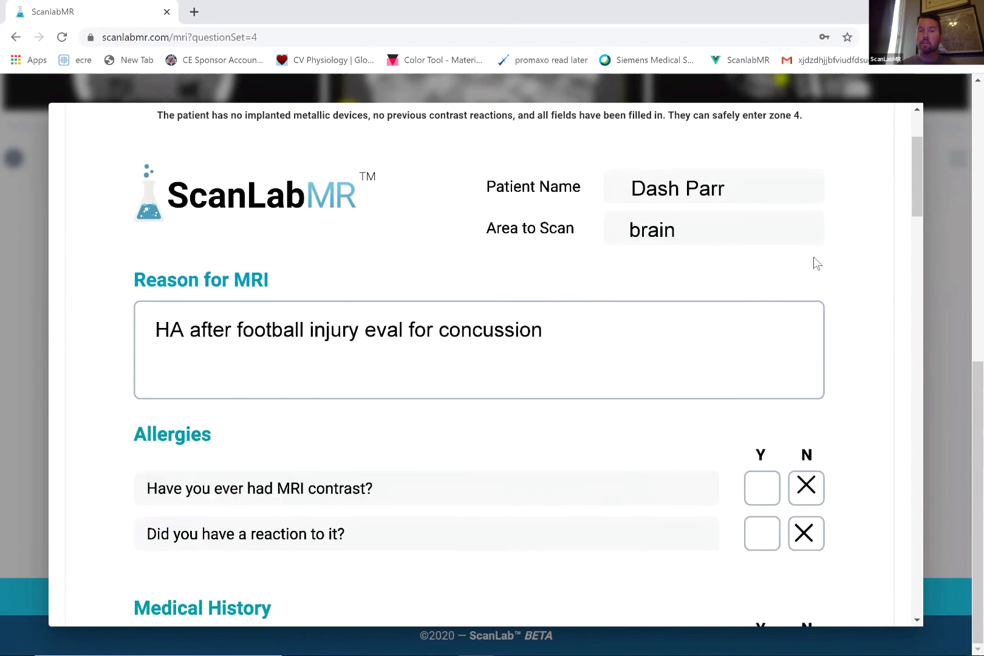
{"action": "scroll", "coordinate": [815, 260], "scroll_direction": "up", "scroll_amount": 2}
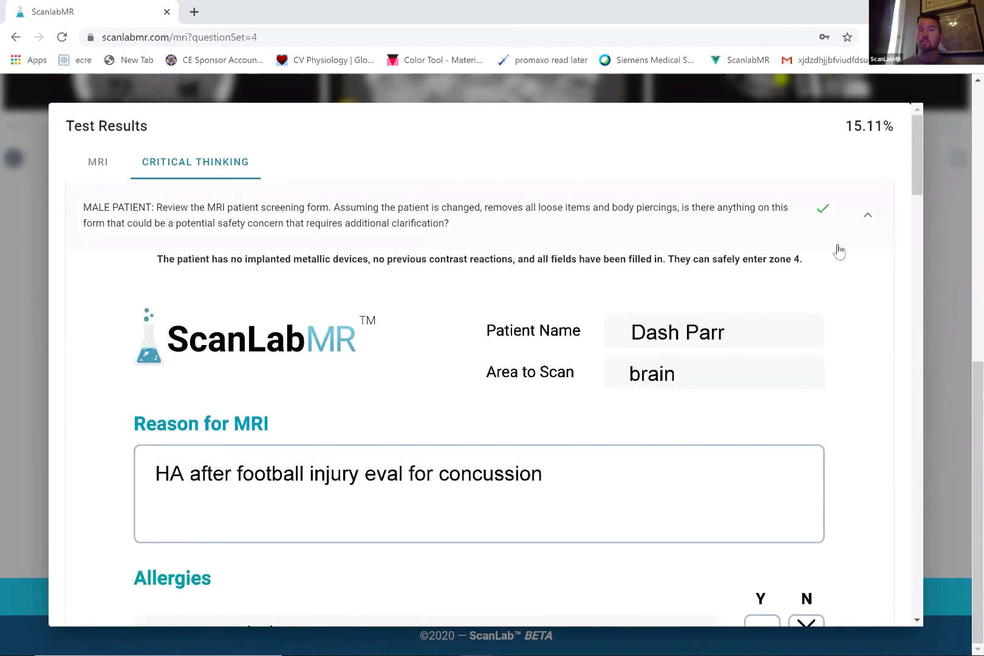
{"action": "left_click", "coordinate": [871, 223]}
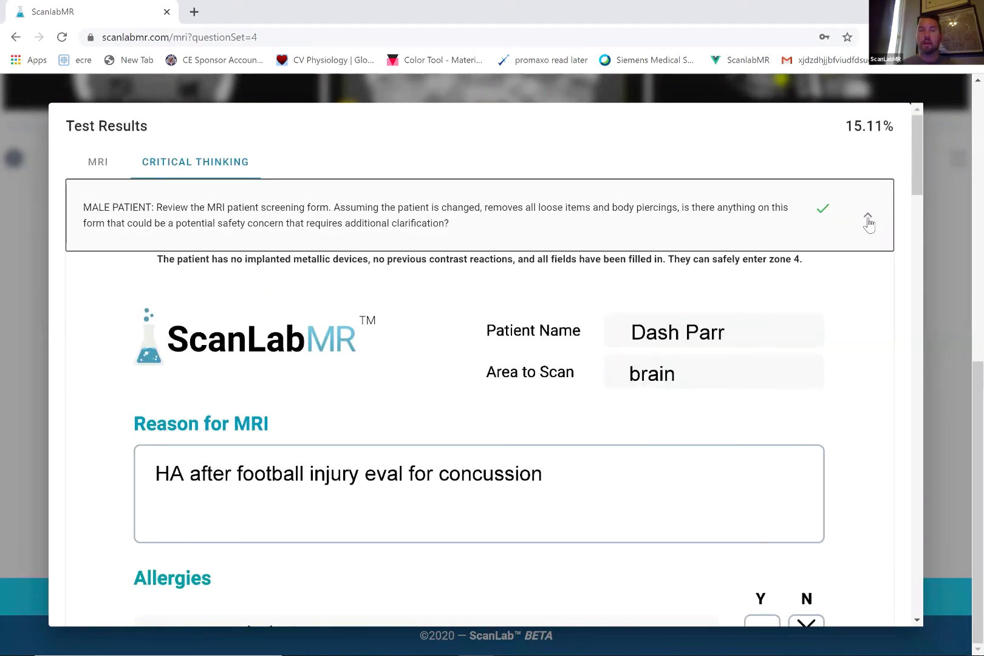
{"action": "left_click", "coordinate": [869, 222]}
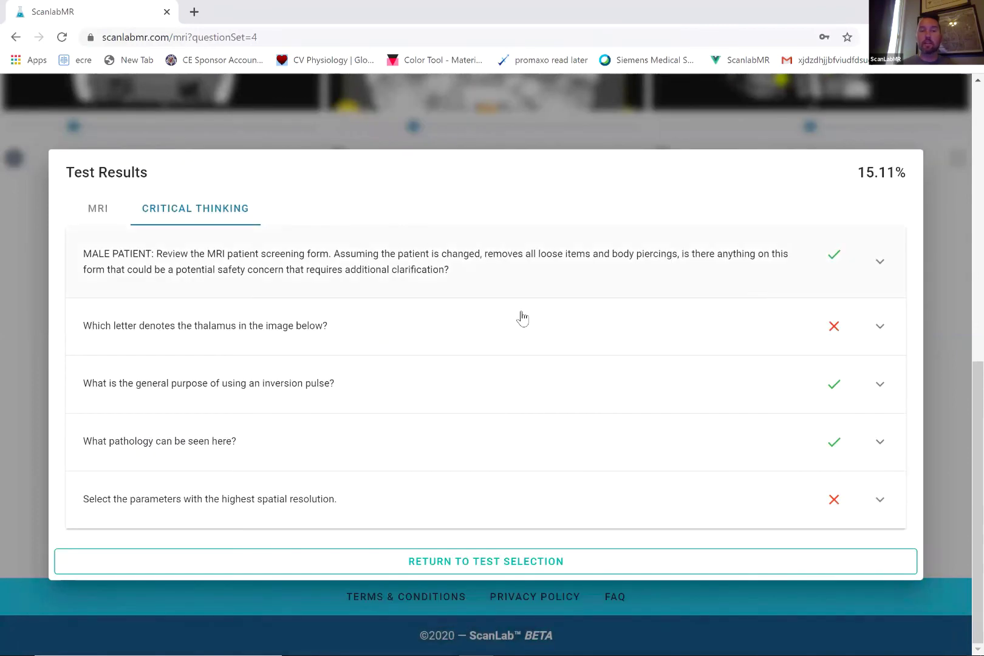
Step: Examine the explanation and labelled image for the thalamus question, and collapse it
{"action": "left_click", "coordinate": [880, 329]}
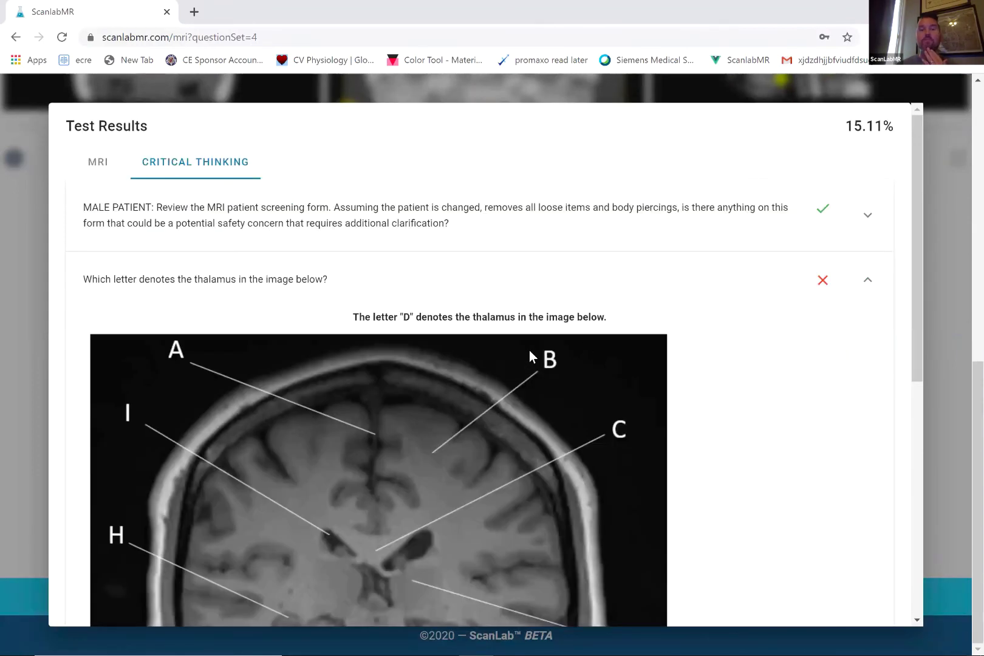
{"action": "scroll", "coordinate": [529, 350], "scroll_direction": "down", "scroll_amount": 2}
{"action": "scroll", "coordinate": [529, 350], "scroll_direction": "up", "scroll_amount": 2}
{"action": "scroll", "coordinate": [419, 451], "scroll_direction": "down", "scroll_amount": 2}
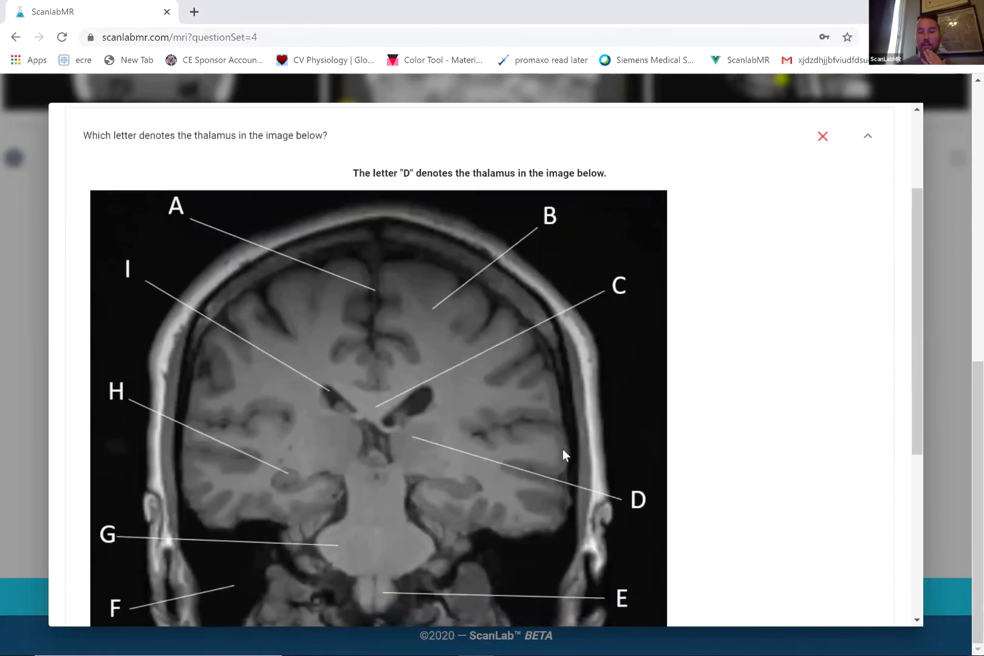
{"action": "scroll", "coordinate": [685, 428], "scroll_direction": "up", "scroll_amount": 2}
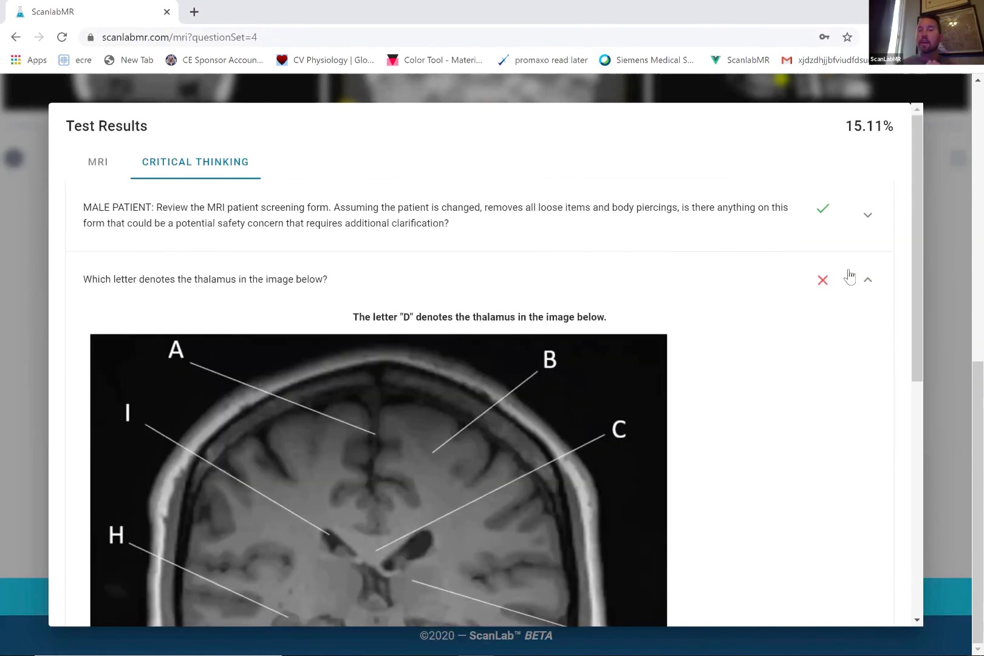
{"action": "left_click", "coordinate": [868, 281]}
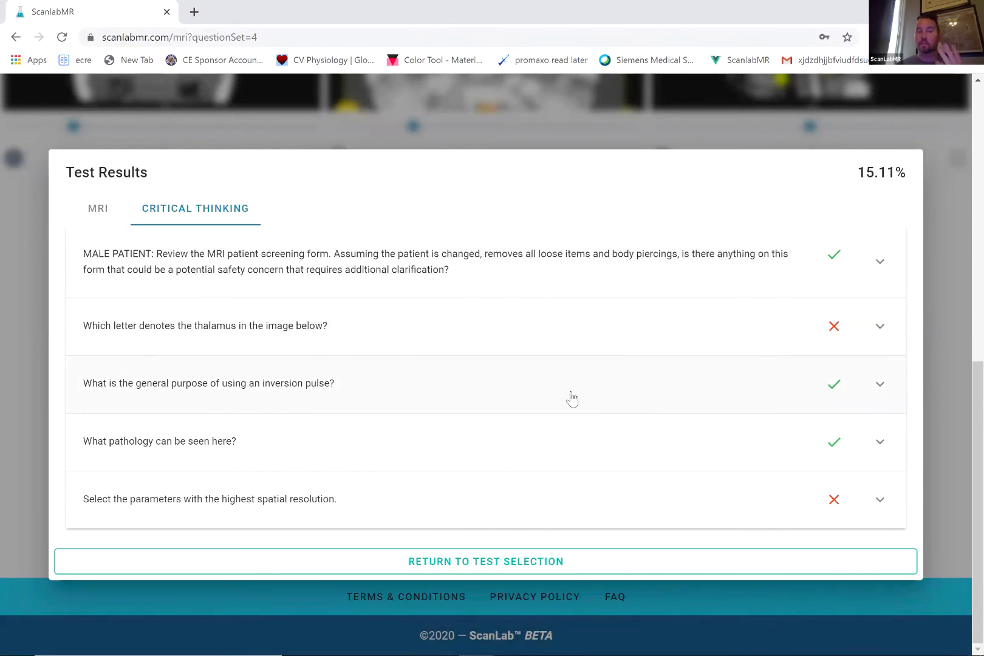
Step: Read the inversion pulse question's explanation, and examine the explanation and sagittal brain image for the pathology question
{"action": "left_click", "coordinate": [879, 384]}
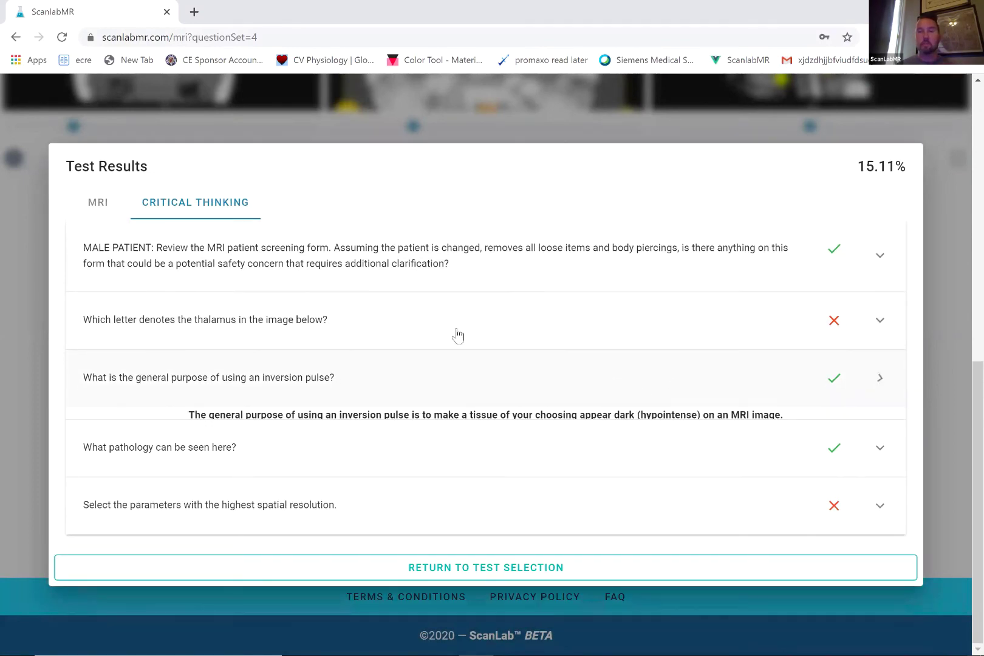
{"action": "left_click", "coordinate": [878, 377]}
{"action": "left_click", "coordinate": [878, 452]}
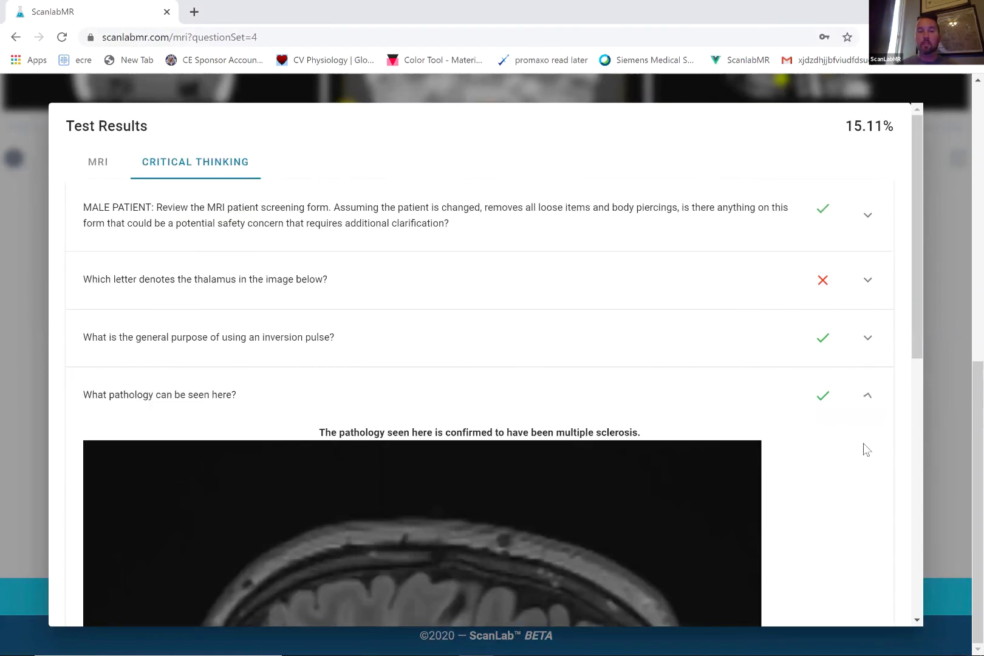
{"action": "scroll", "coordinate": [726, 427], "scroll_direction": "down", "scroll_amount": 10}
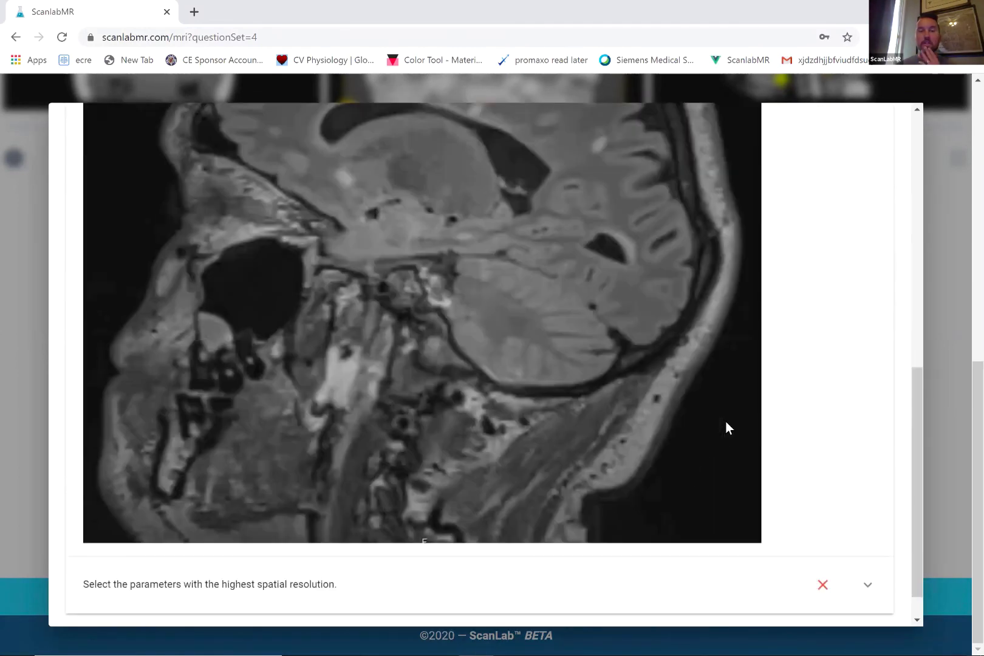
{"action": "scroll", "coordinate": [726, 424], "scroll_direction": "up", "scroll_amount": 6}
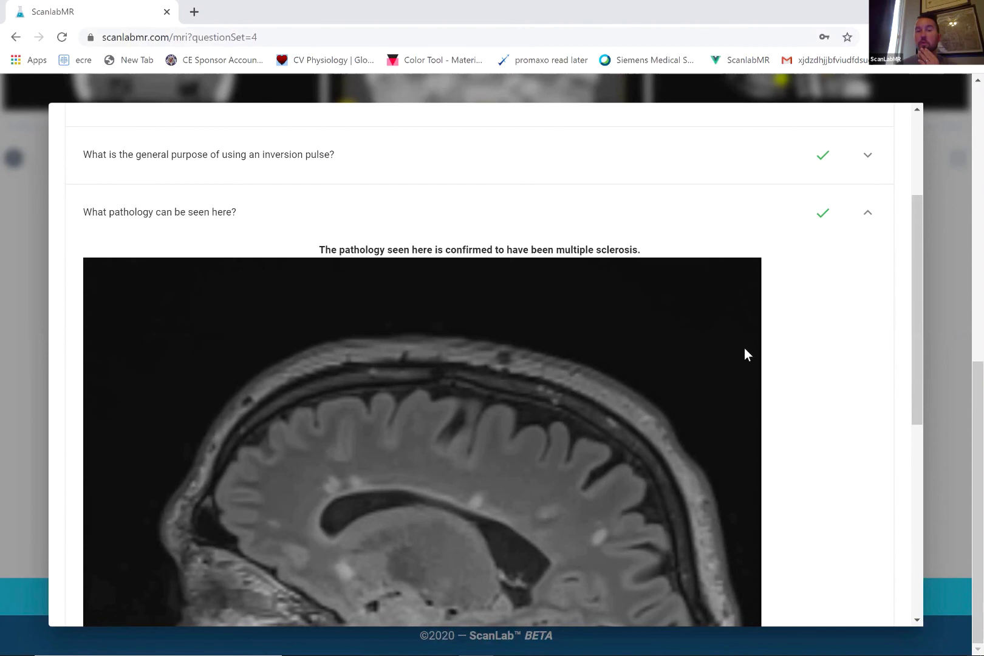
{"action": "scroll", "coordinate": [745, 348], "scroll_direction": "down", "scroll_amount": 2}
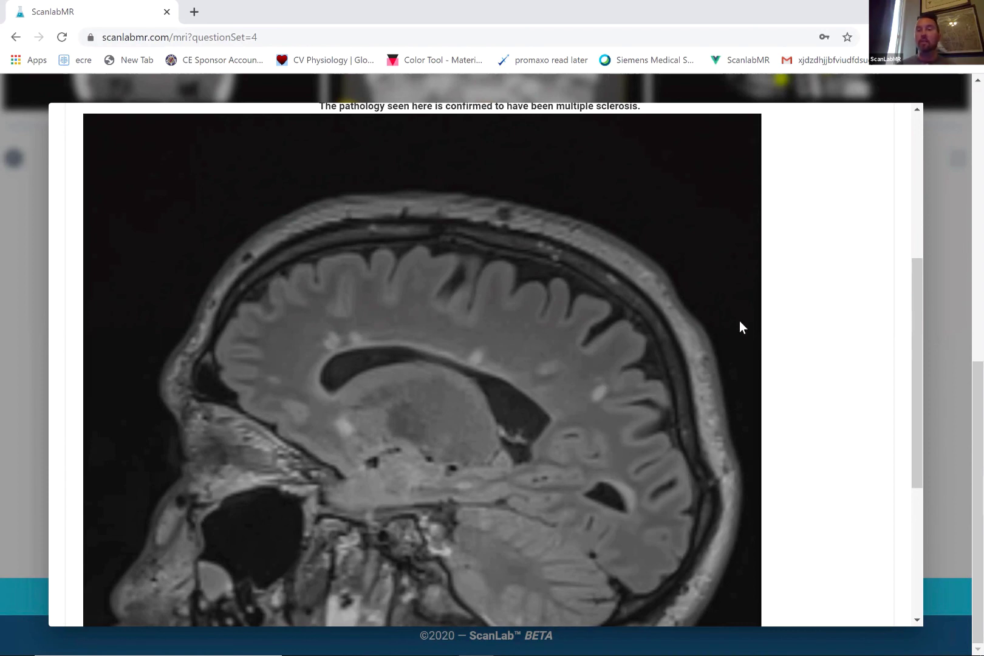
{"action": "scroll", "coordinate": [740, 320], "scroll_direction": "down", "scroll_amount": 5}
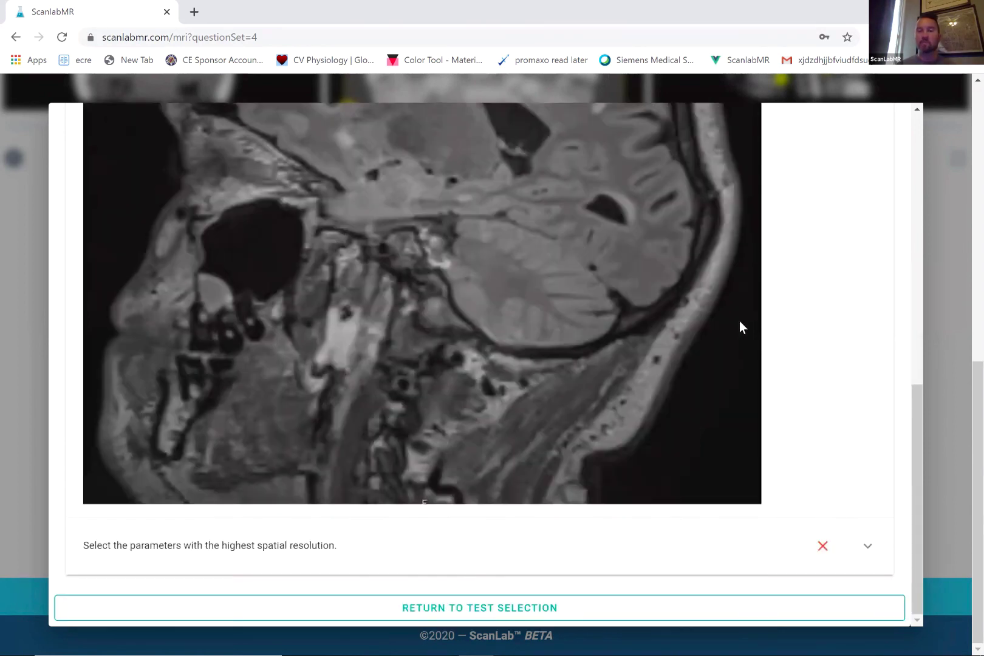
Step: Read and collapse the explanation for the highest spatial resolution question, and return to the test selection
{"action": "left_click", "coordinate": [868, 547]}
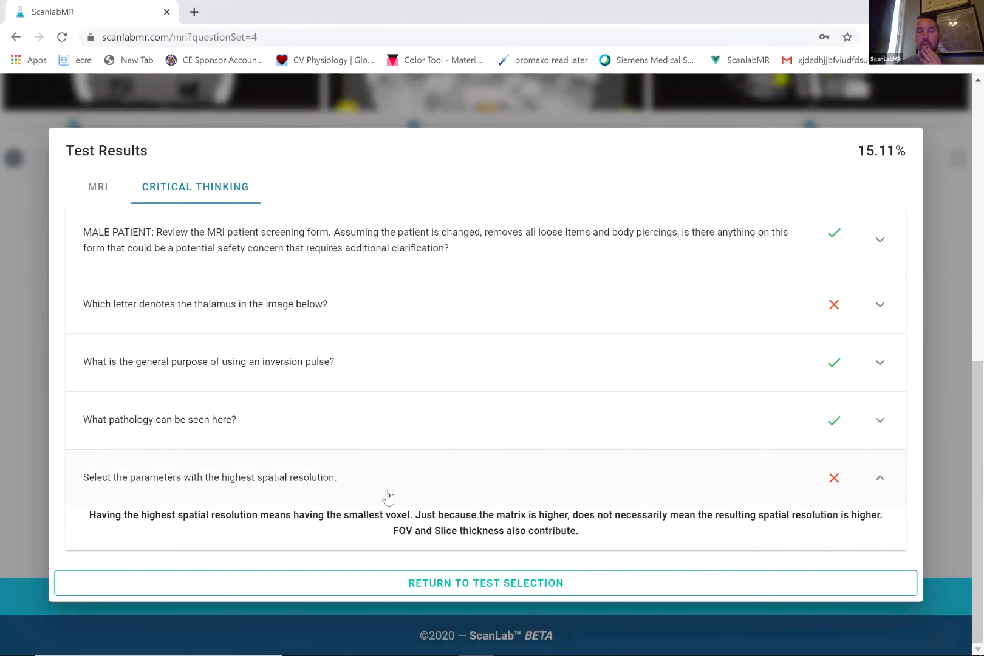
{"action": "left_click", "coordinate": [884, 479]}
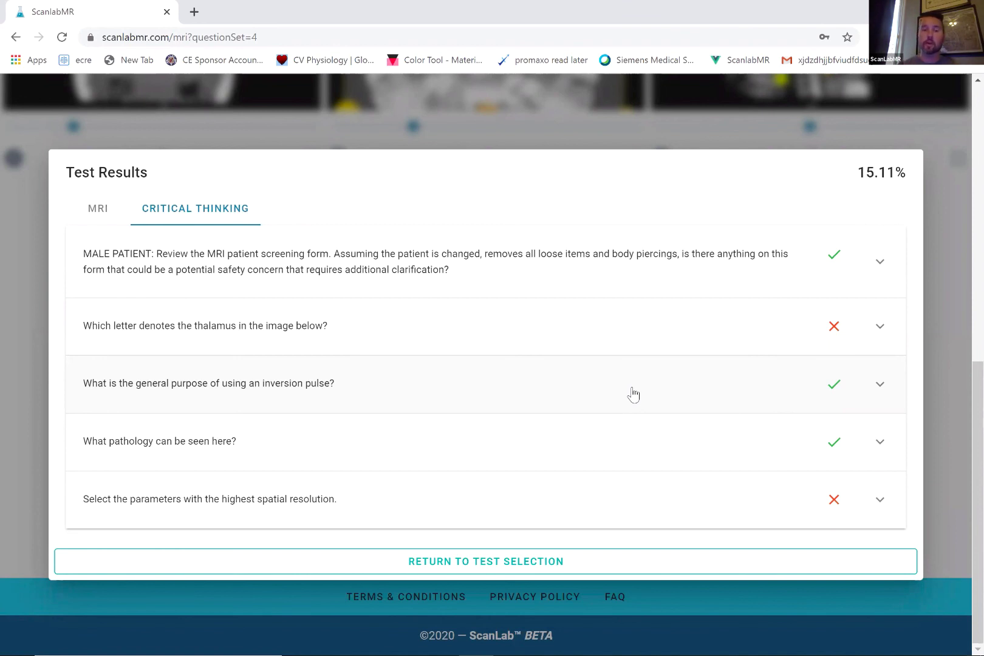
{"action": "left_click", "coordinate": [458, 562]}
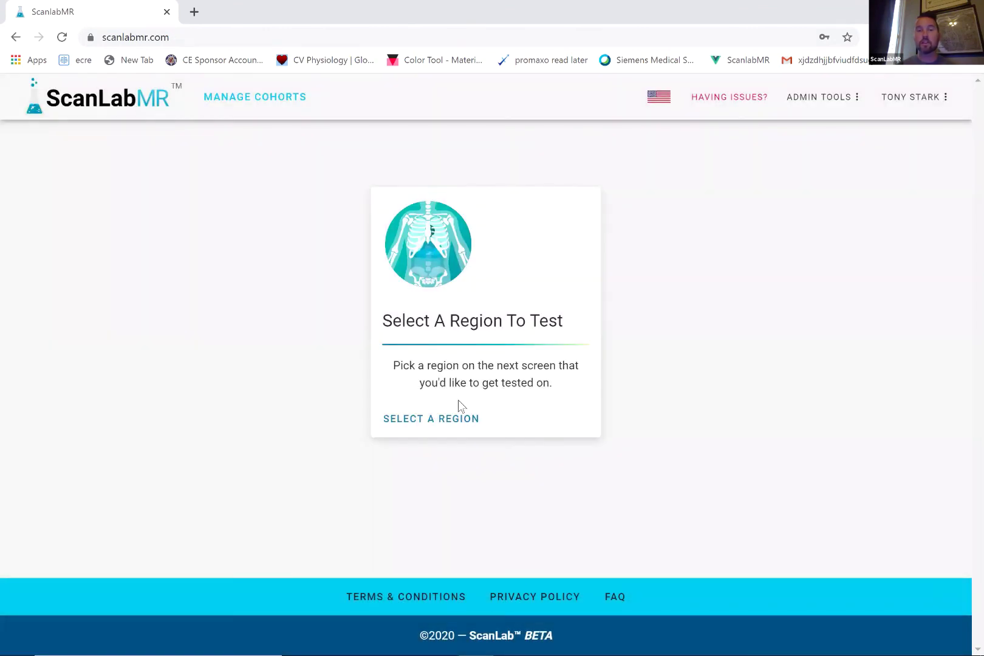
Step: Open the region selection for testing and look over the available body regions
{"action": "left_click", "coordinate": [427, 428]}
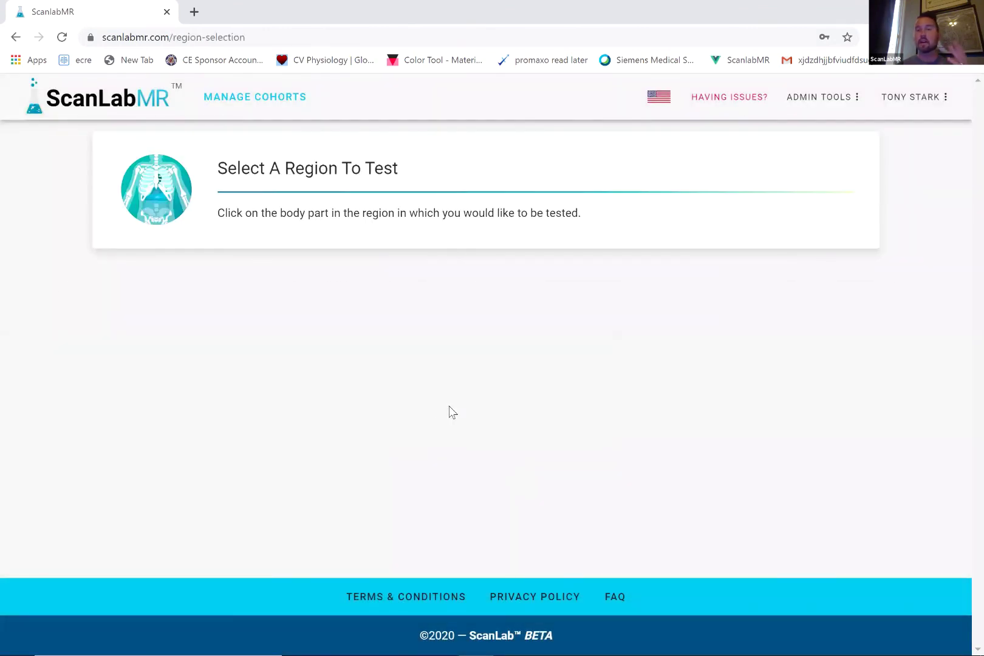
{"action": "scroll", "coordinate": [454, 409], "scroll_direction": "down", "scroll_amount": 2}
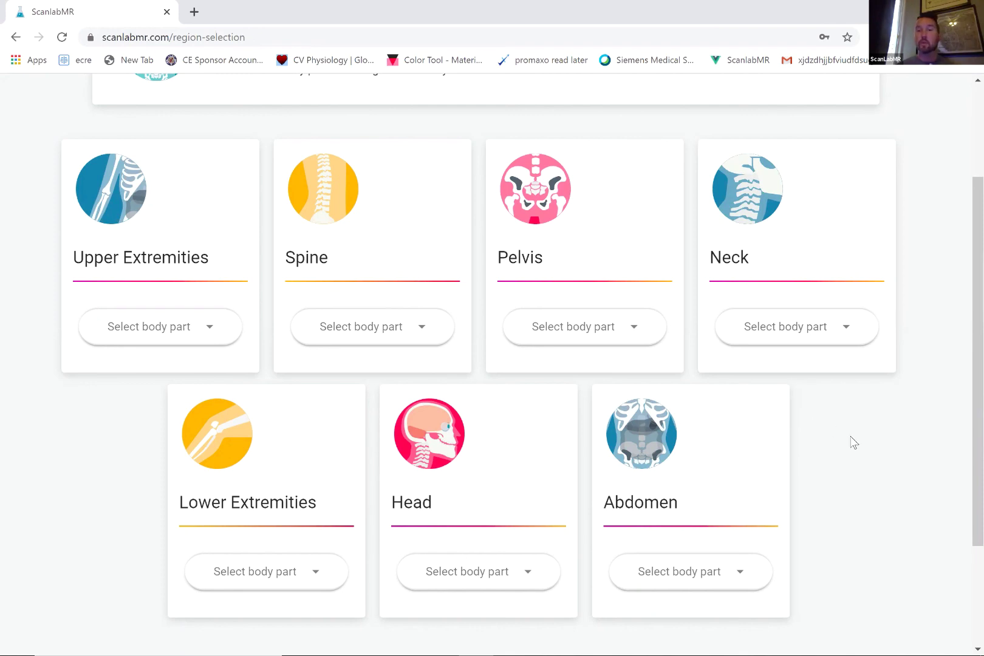
{"action": "scroll", "coordinate": [852, 442], "scroll_direction": "up", "scroll_amount": 3}
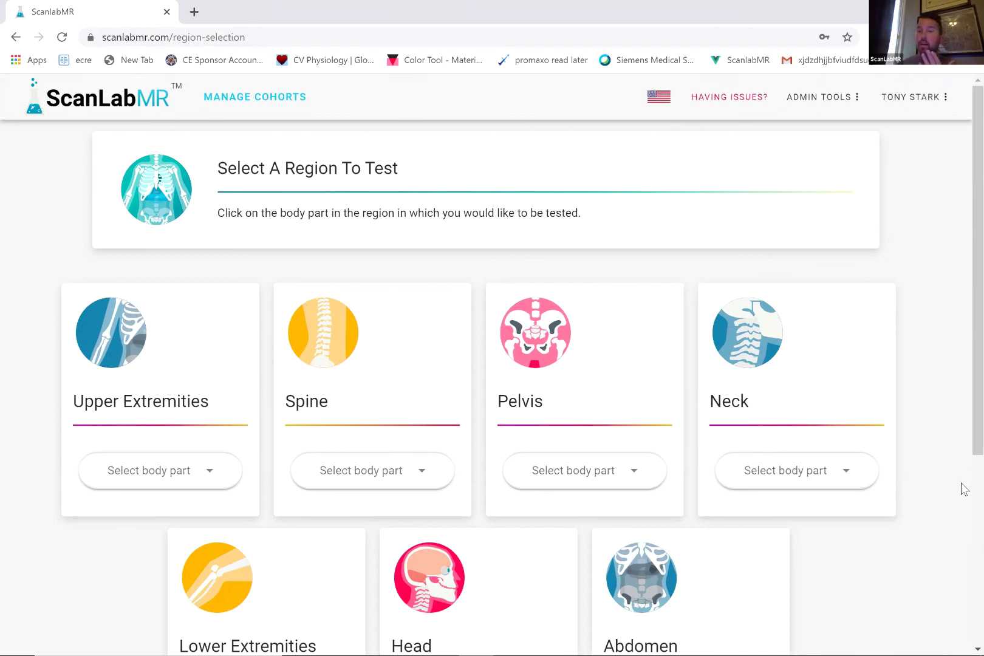
Step: Open the profile statistics and examine the MRI scores by body part and the critical thinking scores by category and difficulty
{"action": "left_click", "coordinate": [896, 105]}
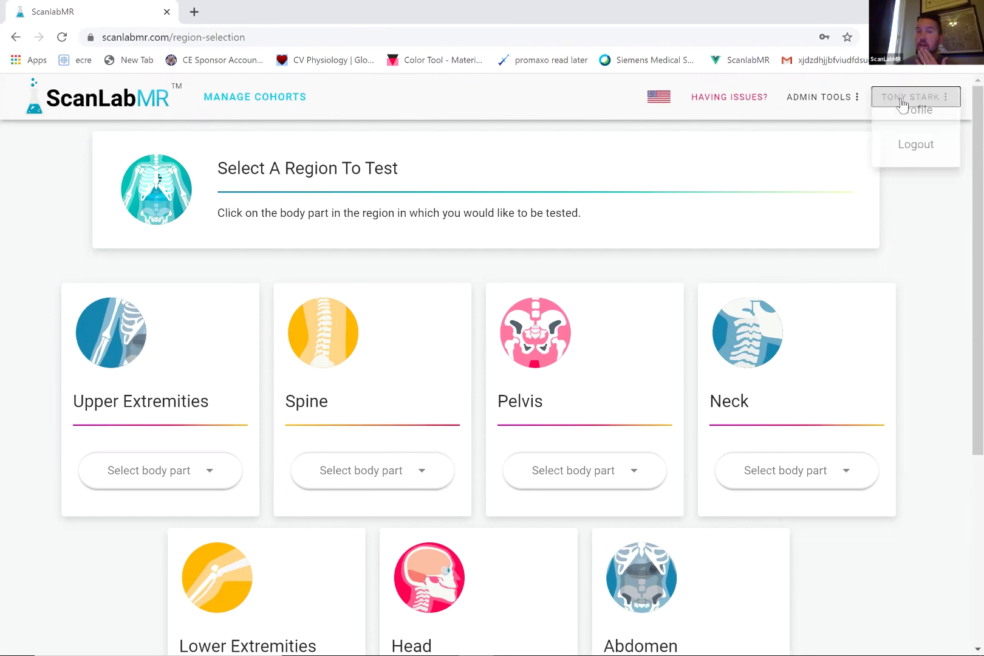
{"action": "left_click", "coordinate": [915, 115]}
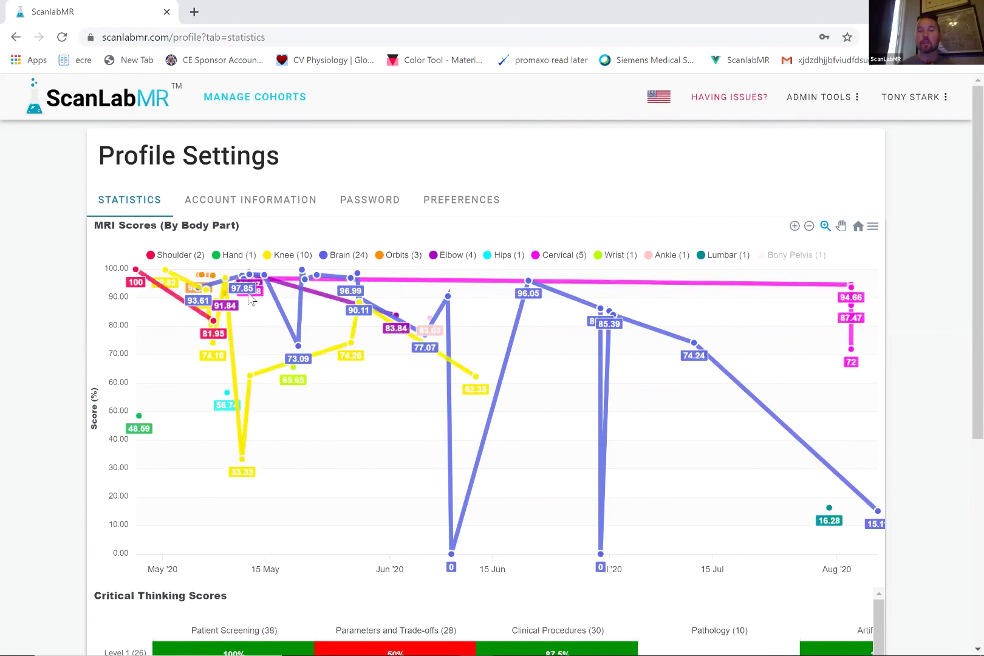
{"action": "scroll", "coordinate": [251, 299], "scroll_direction": "down", "scroll_amount": 5}
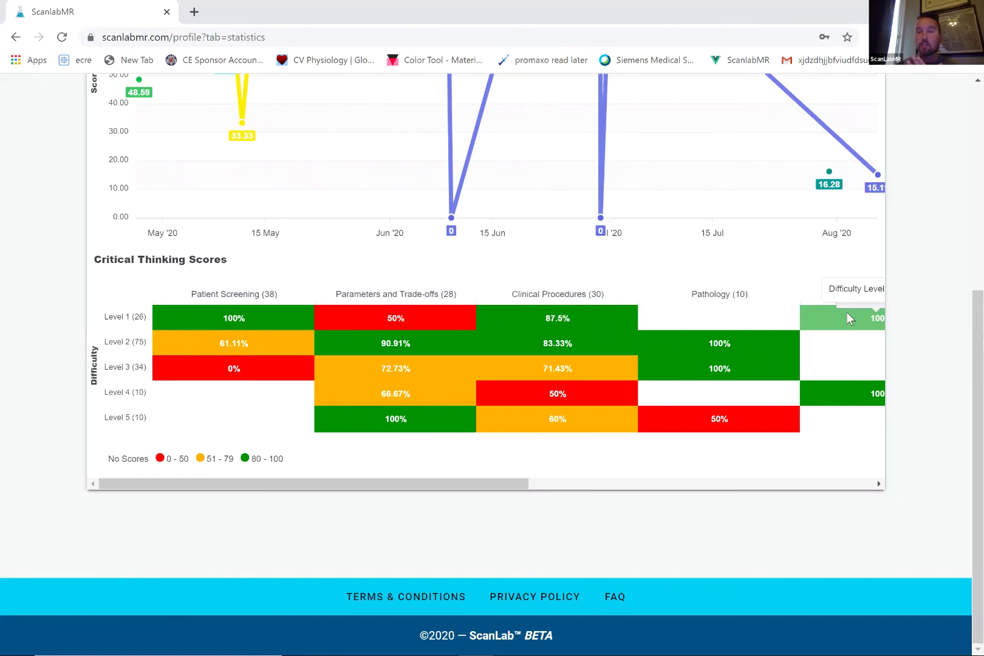
{"action": "left_click_drag", "start_coordinate": [465, 485], "coordinate": [497, 488]}
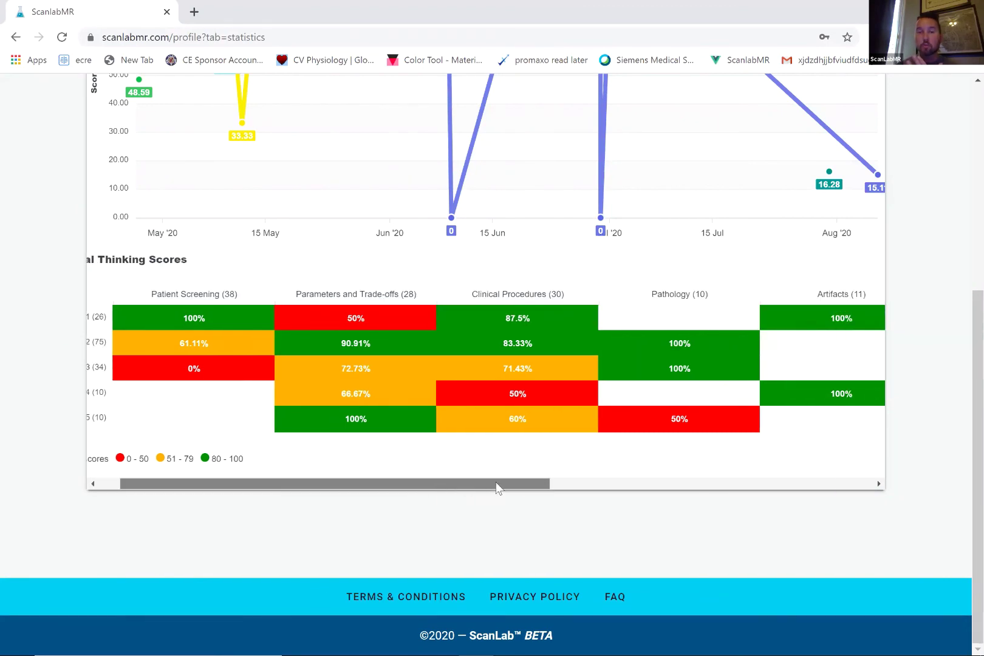
{"action": "left_click_drag", "start_coordinate": [497, 488], "coordinate": [461, 486]}
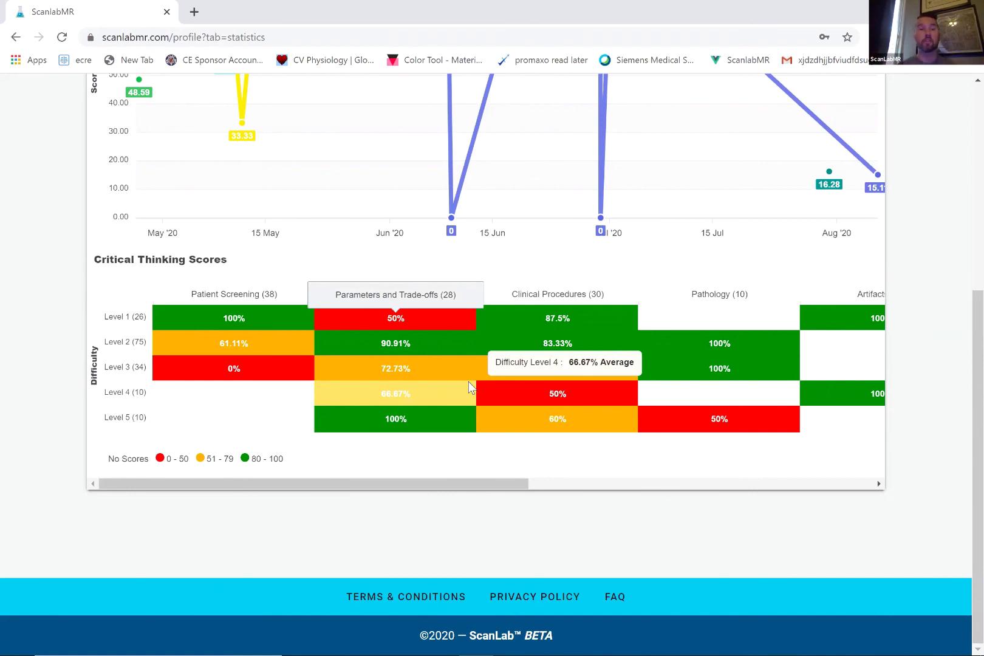
{"action": "scroll", "coordinate": [474, 375], "scroll_direction": "up", "scroll_amount": 5}
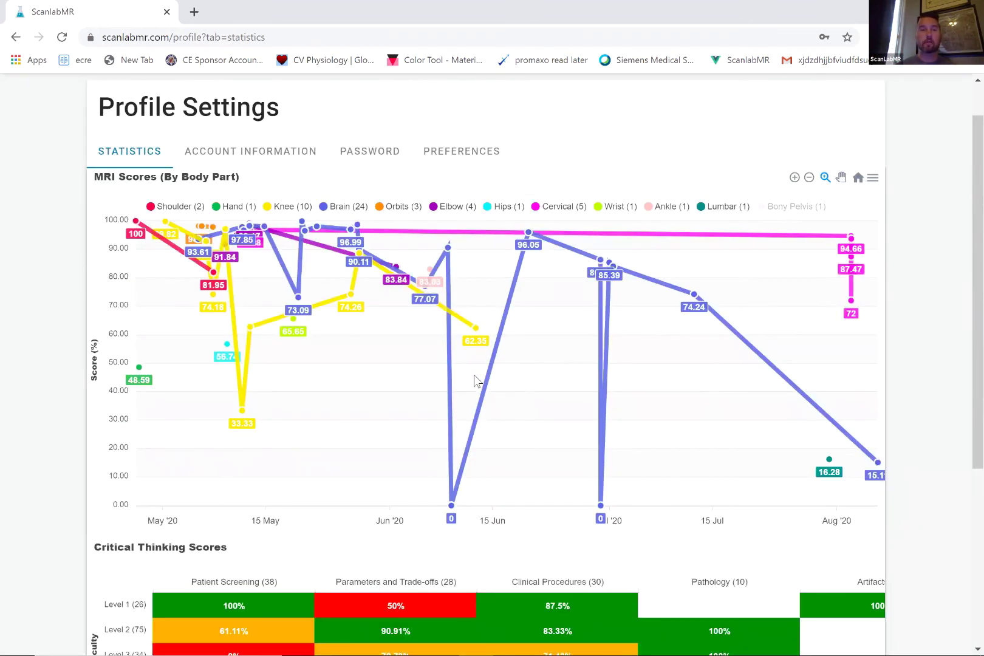
{"action": "scroll", "coordinate": [474, 376], "scroll_direction": "up", "scroll_amount": 1}
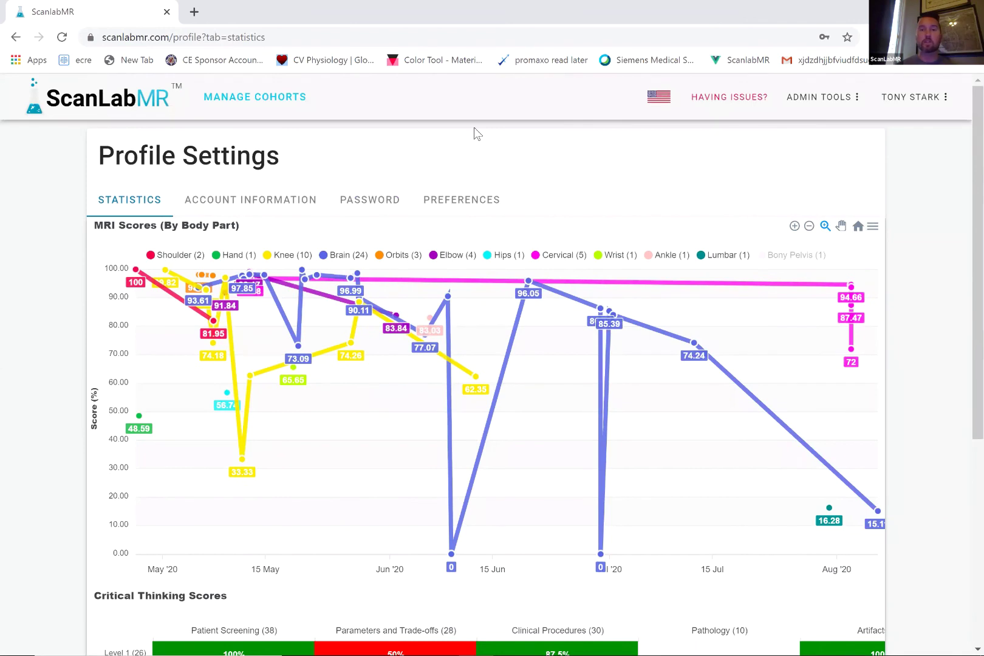